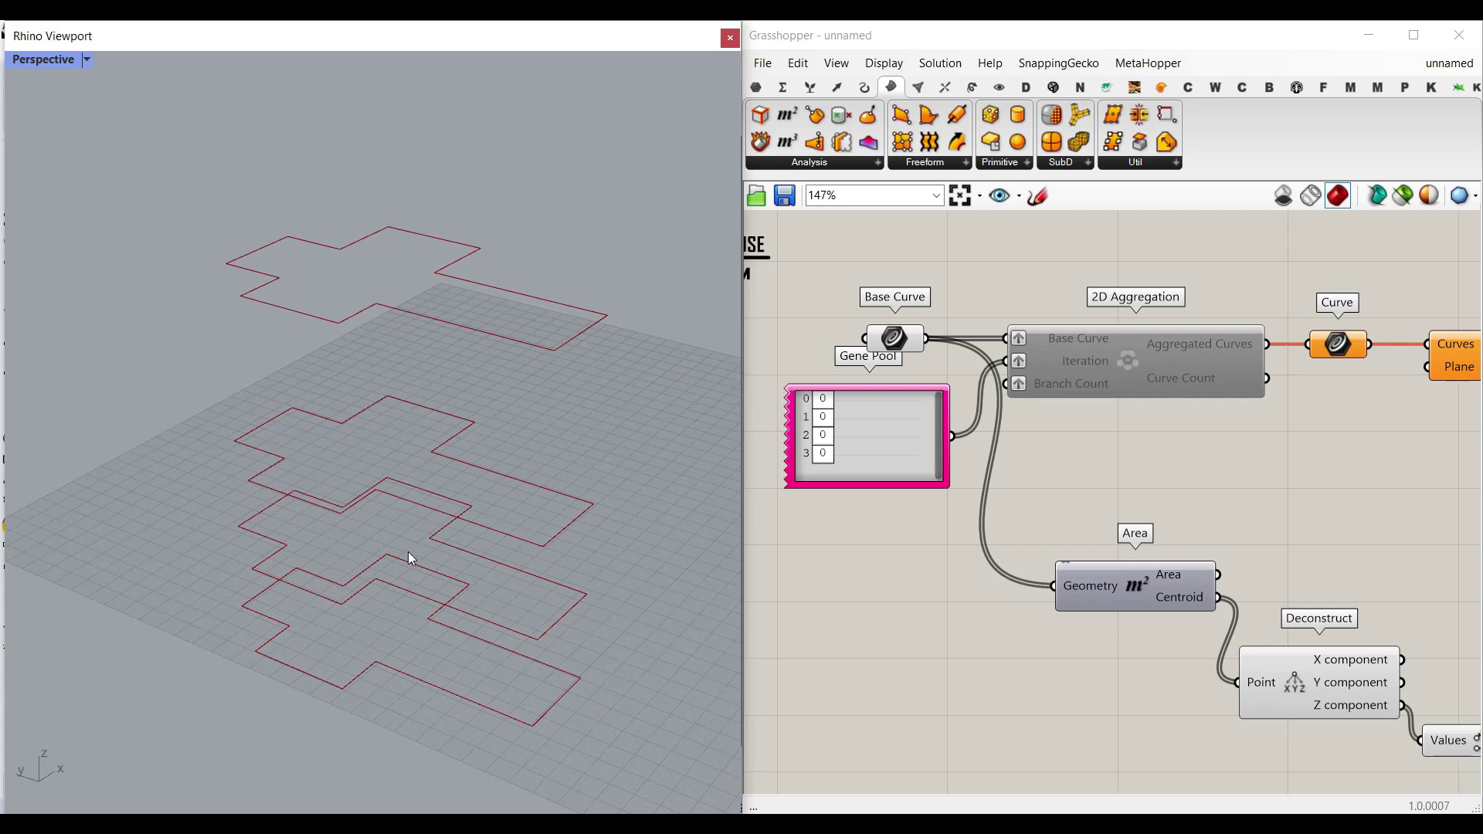
- Enable the 2D Aggregation component so the aggregated massing is computed from the base curves
right_drag(272, 651, 307, 515)
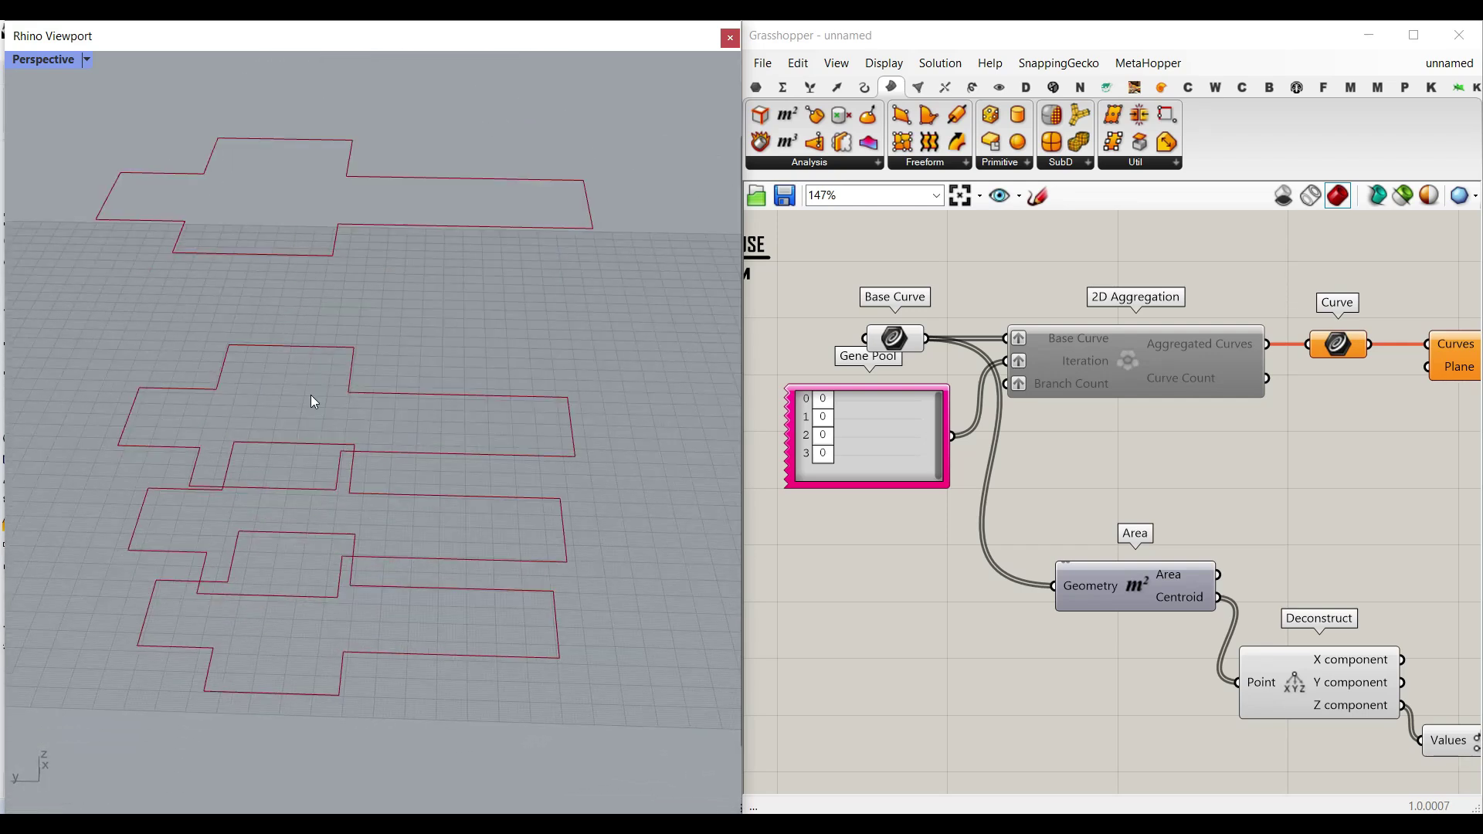
click(906, 351)
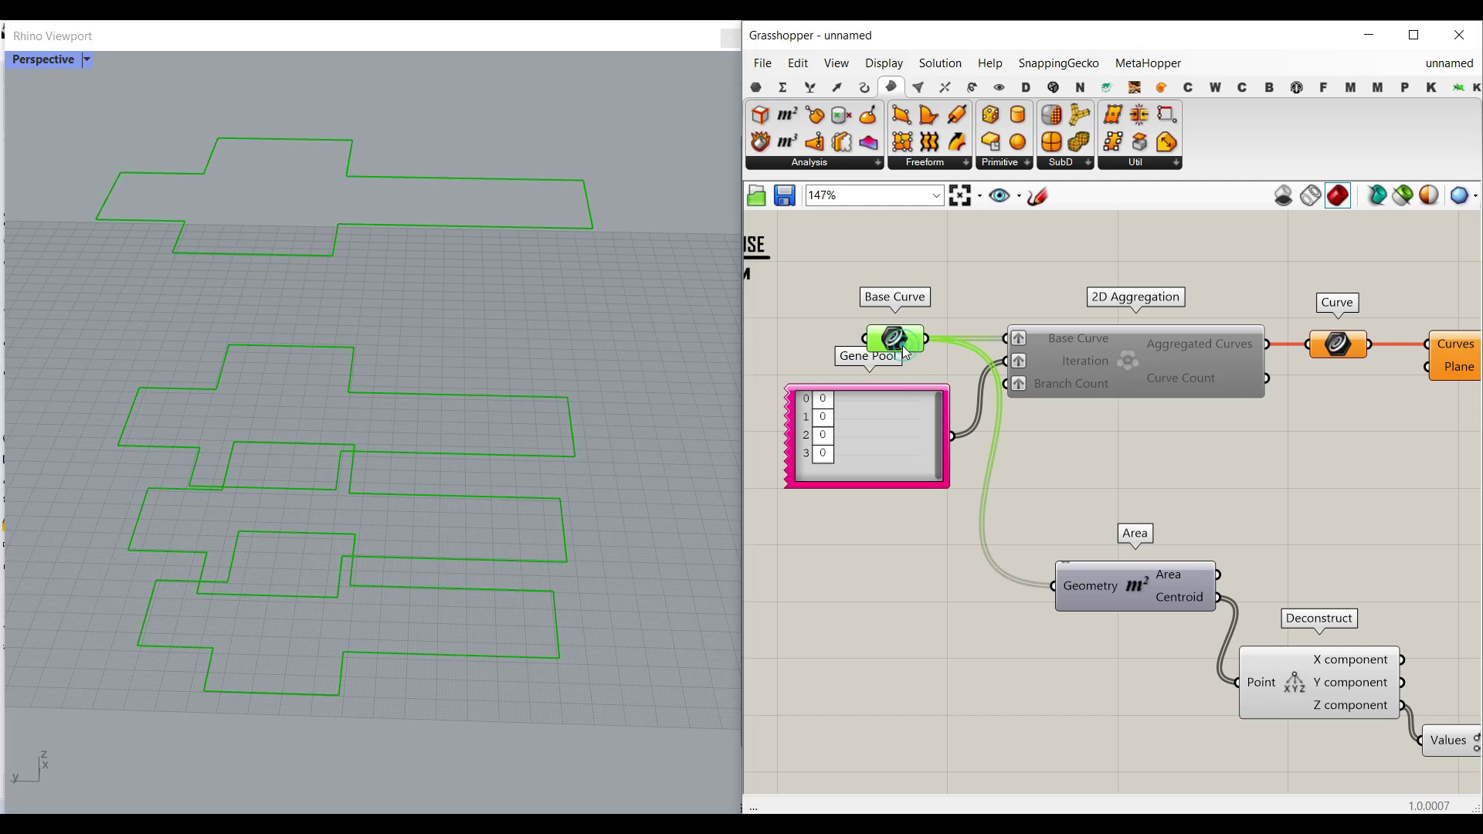
right_click(1133, 357)
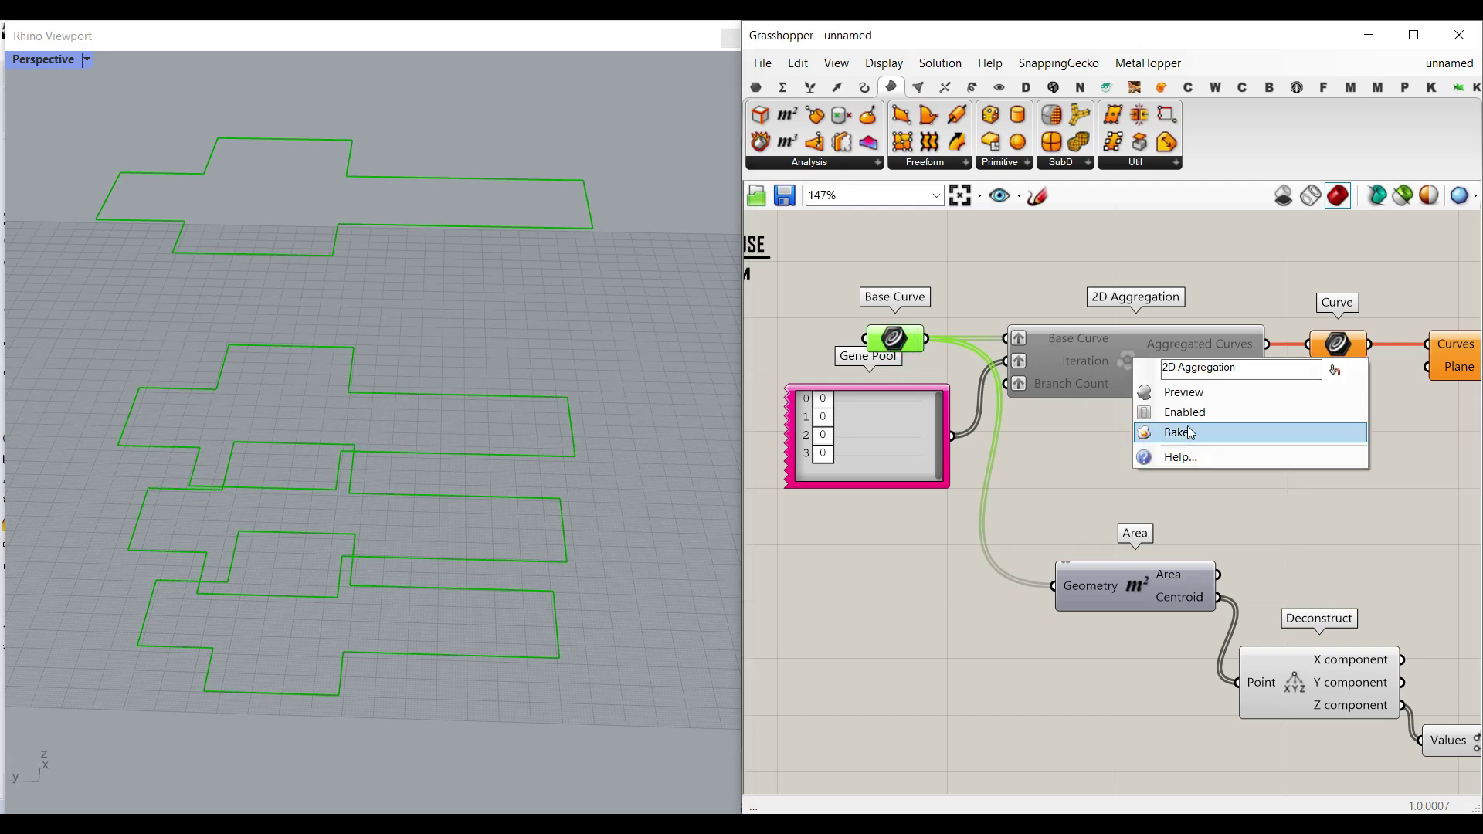
click(1180, 414)
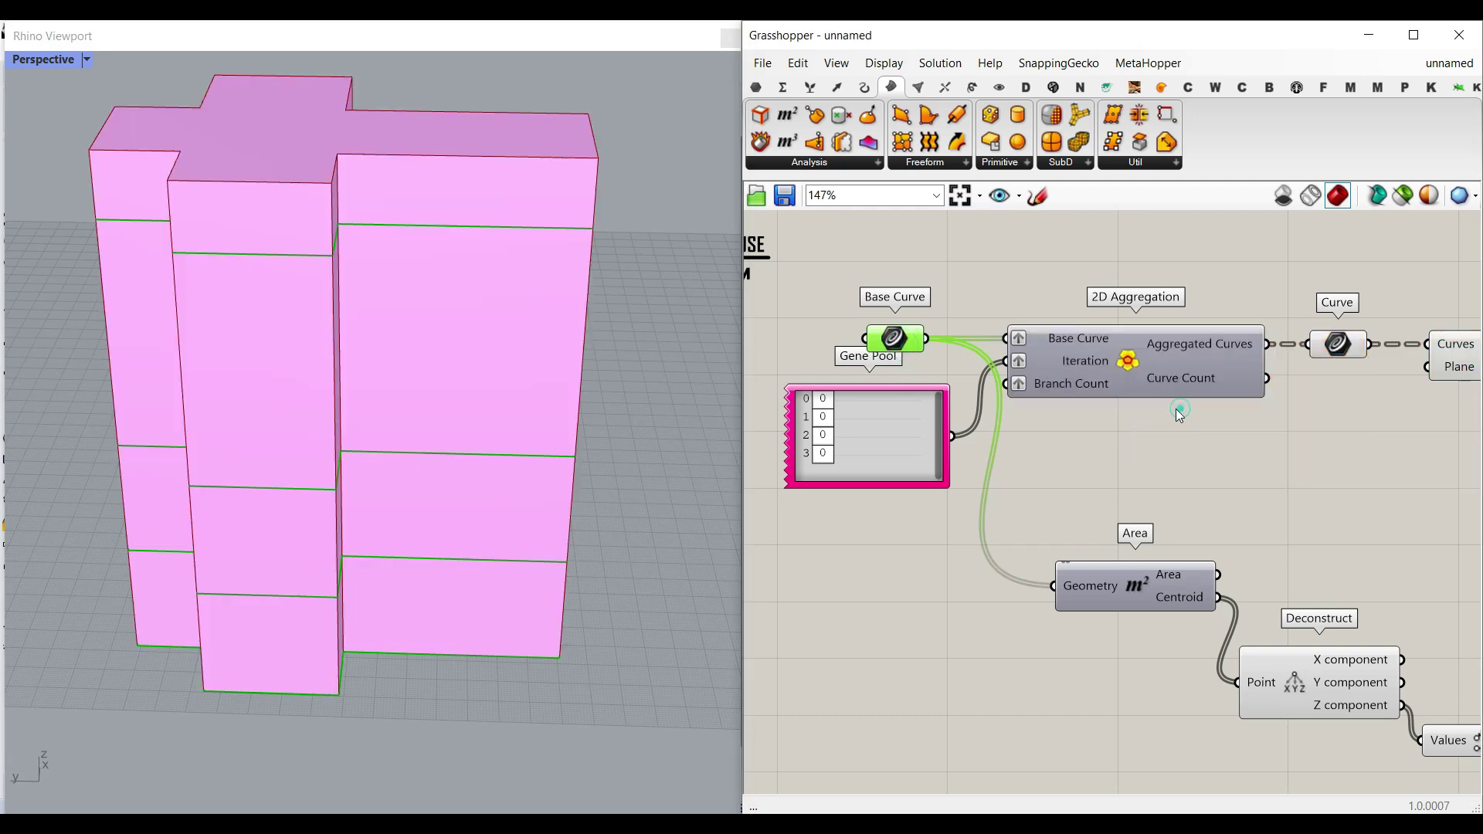
click(1058, 91)
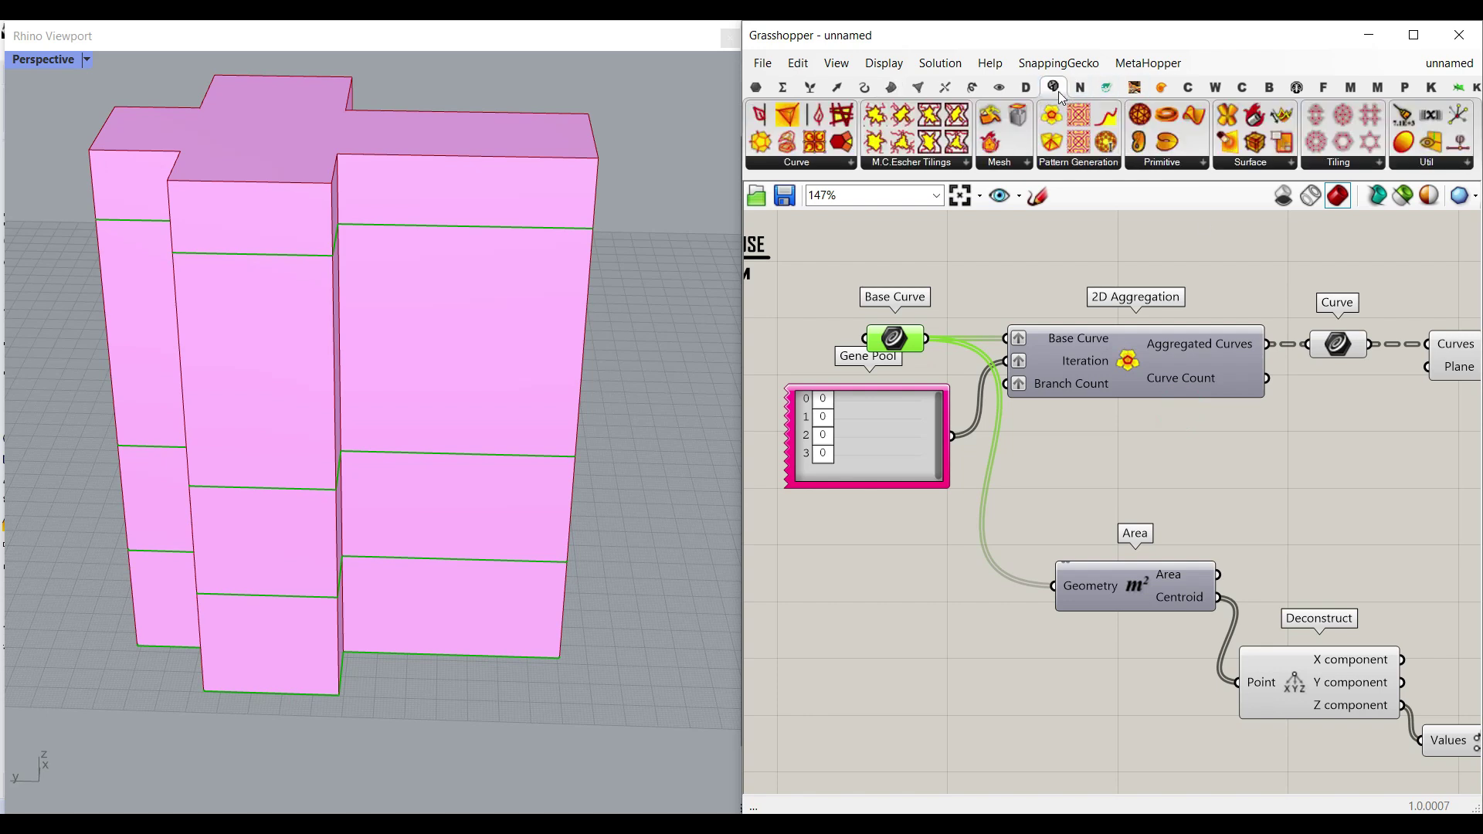
click(1080, 162)
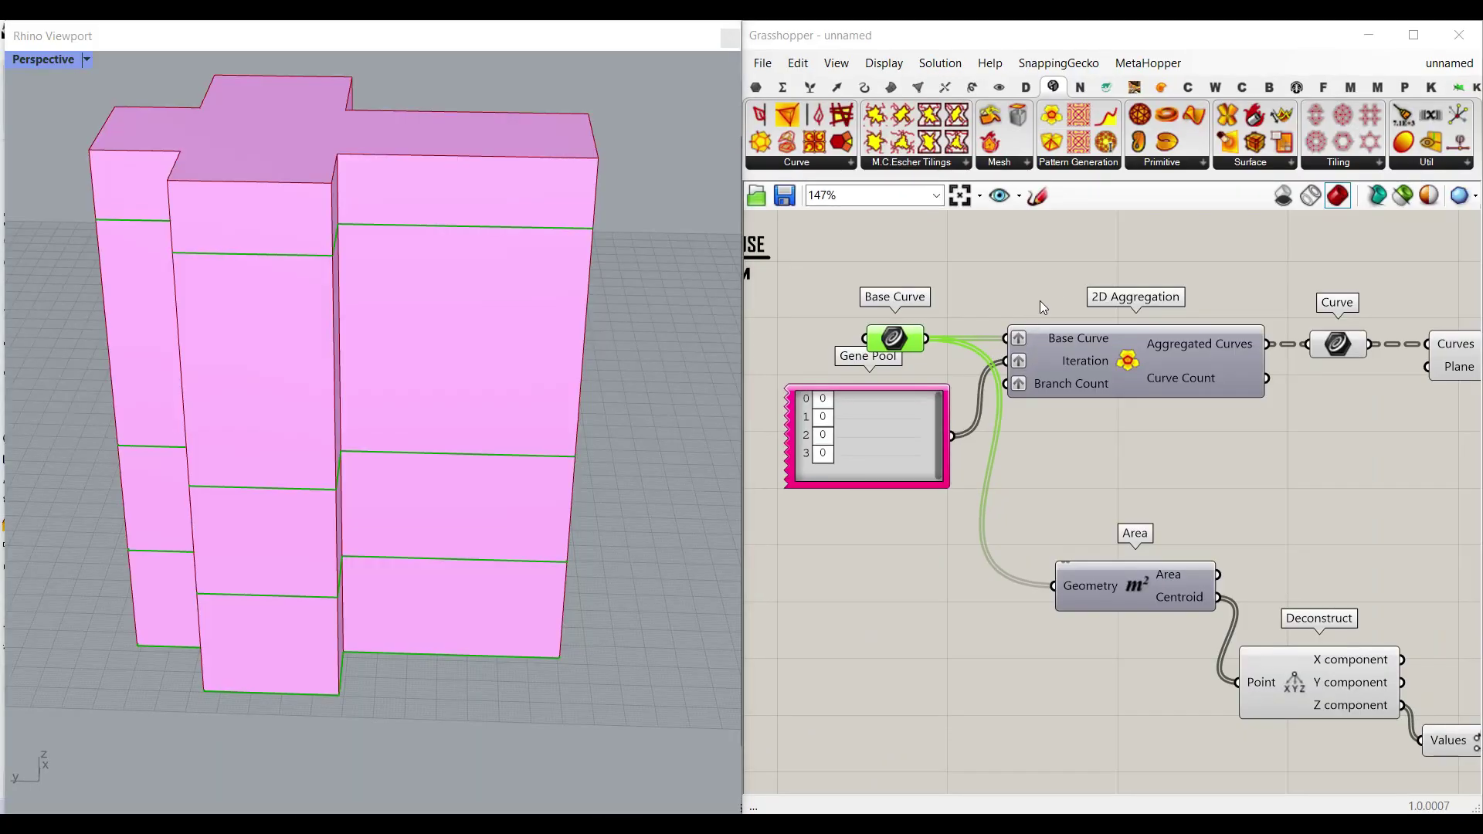
click(1043, 307)
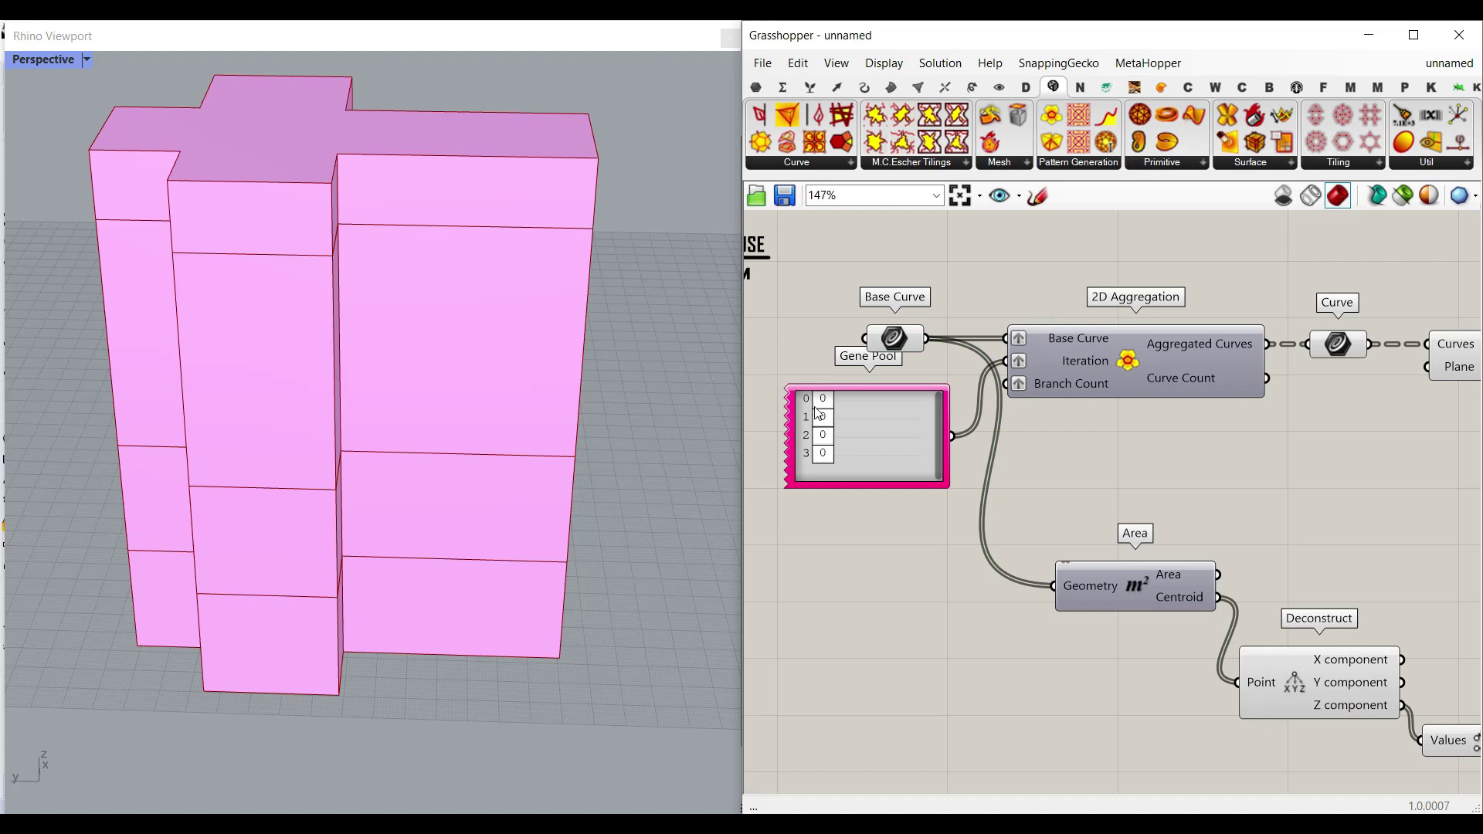
- Set the Gene Pool iteration values to 7, 4, 3 and 2 and inspect the resulting massing
drag(823, 401, 892, 404)
scroll(363, 457, down, 7)
right_drag(440, 471, 337, 502)
drag(827, 421, 862, 457)
right_drag(533, 425, 369, 483)
scroll(456, 431, down, 4)
scroll(369, 483, up, 3)
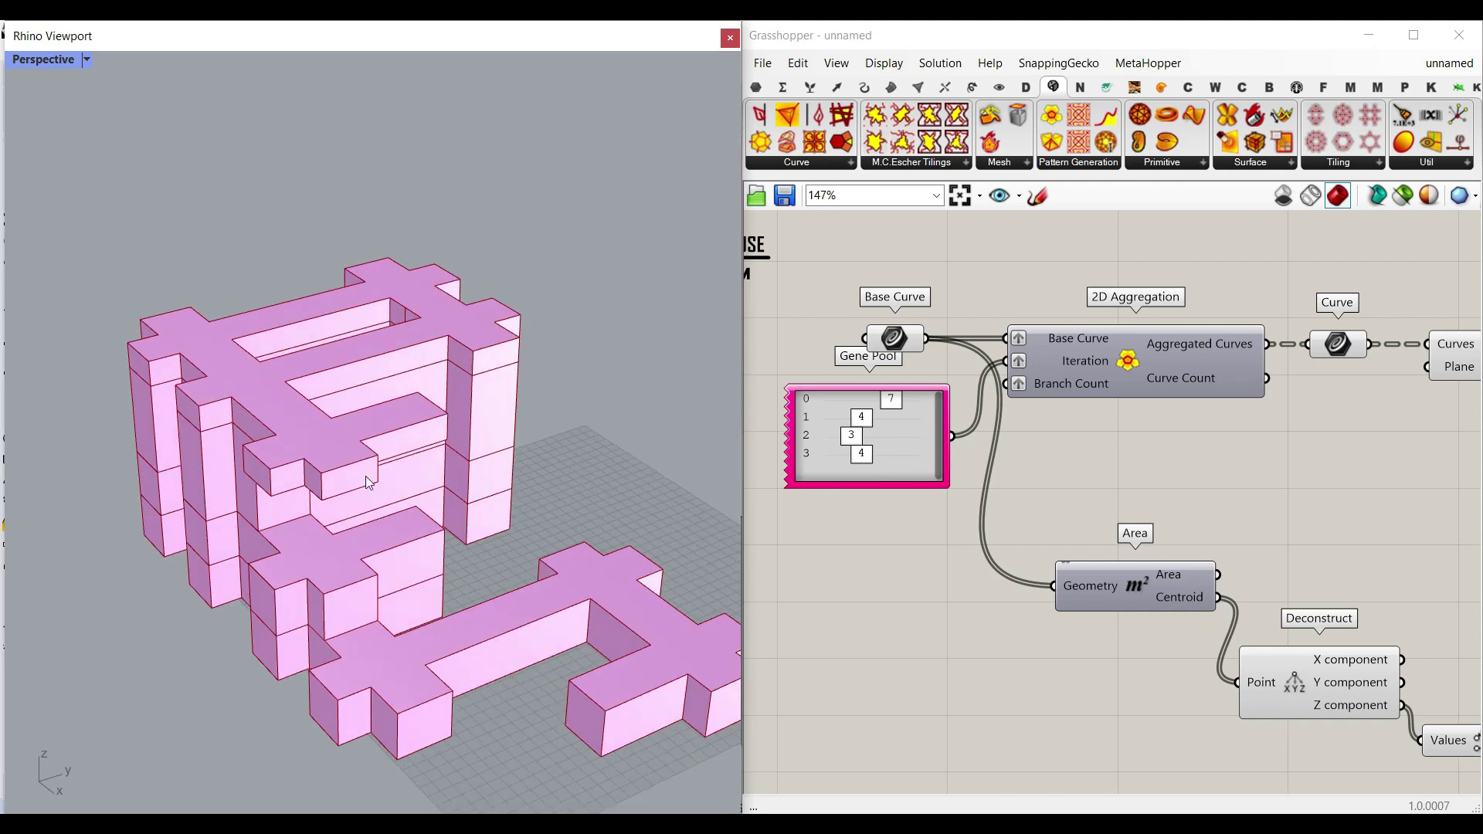
drag(861, 460, 846, 456)
right_drag(377, 496, 487, 556)
scroll(449, 500, down, 3)
scroll(425, 564, up, 3)
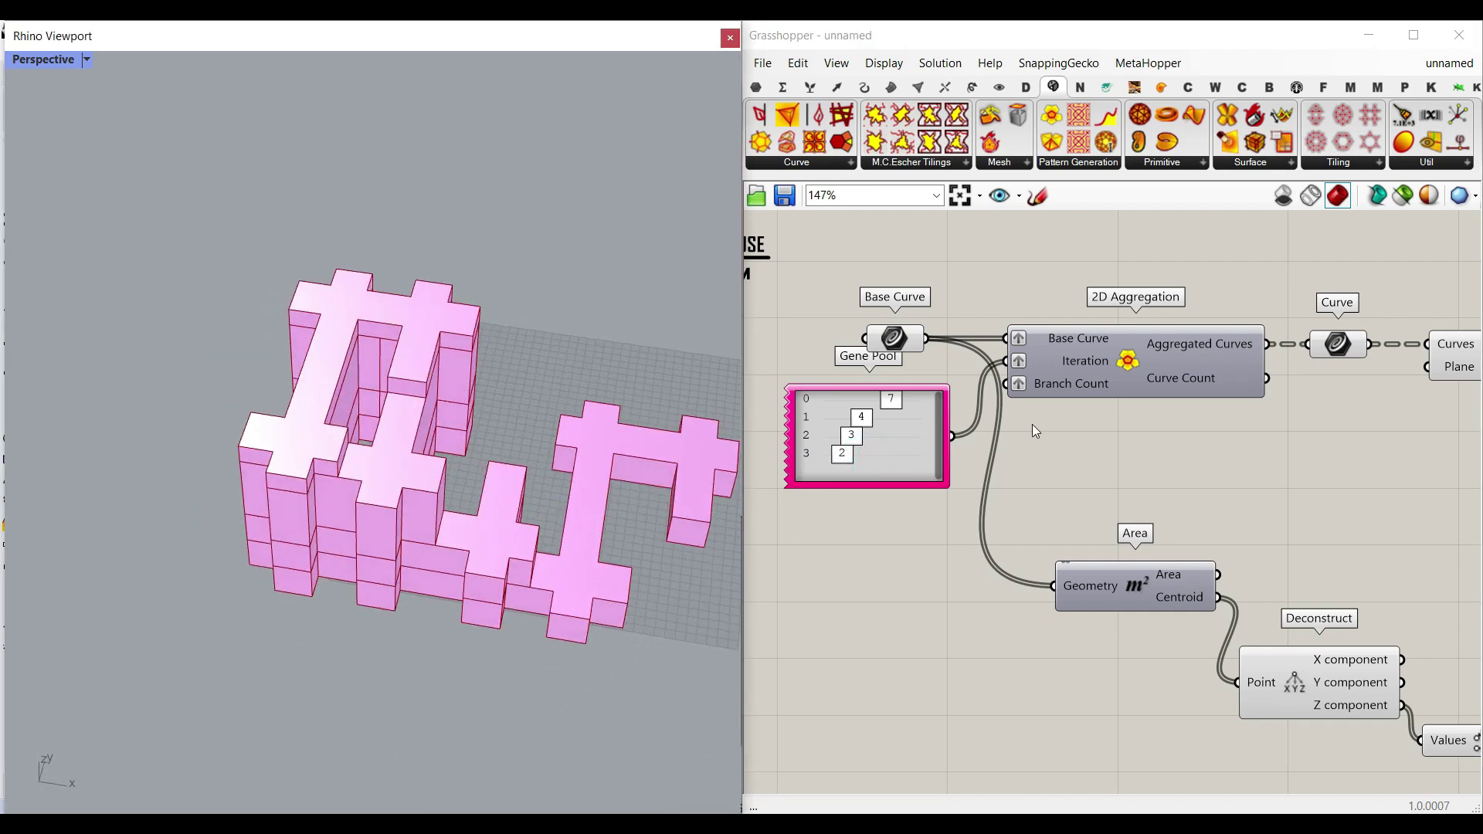
- Set the Last floor slider to 43.00 to change the top storey's height
right_drag(1149, 348, 1100, 370)
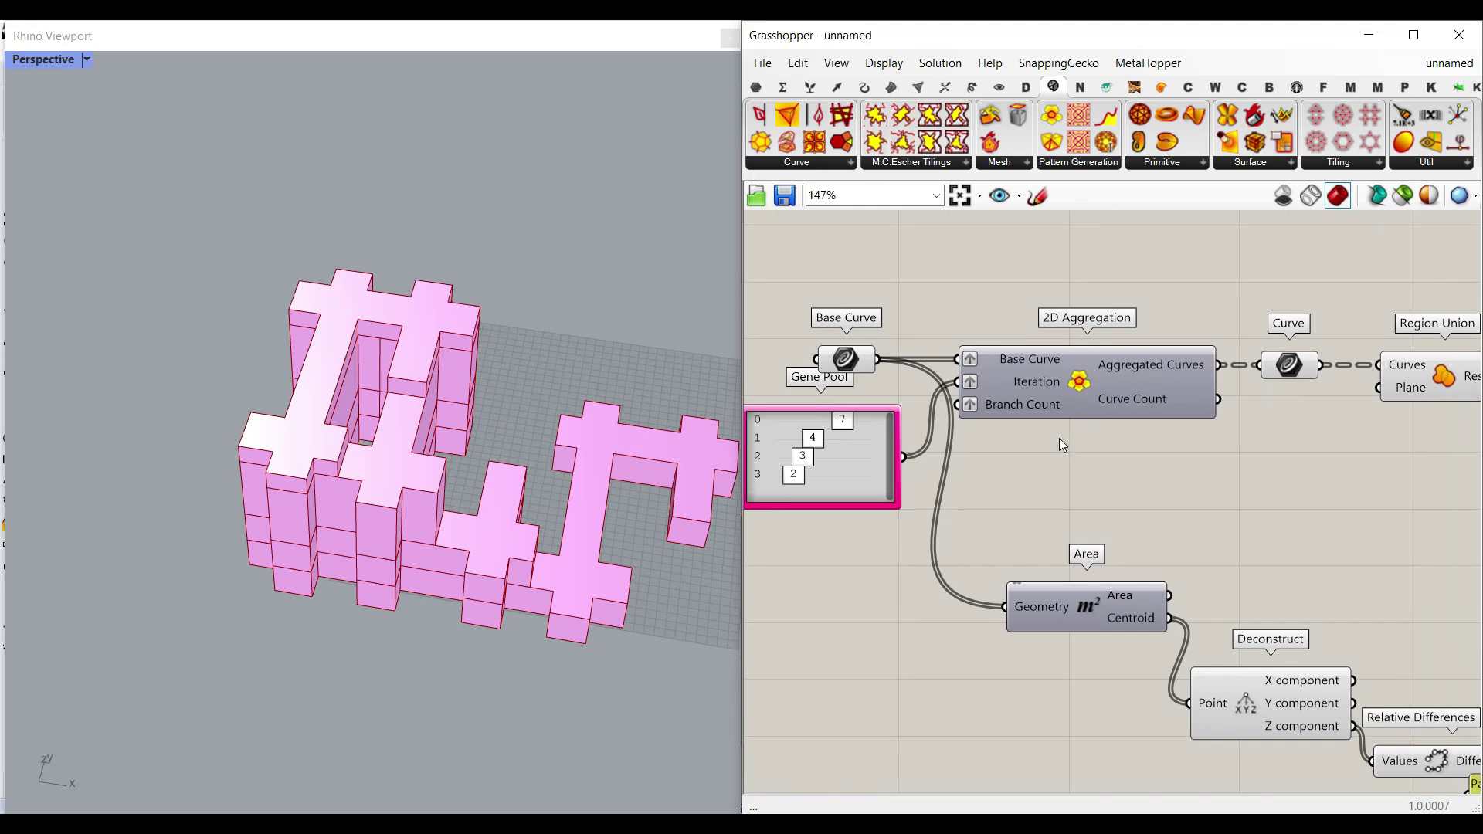
scroll(1051, 448, down, 3)
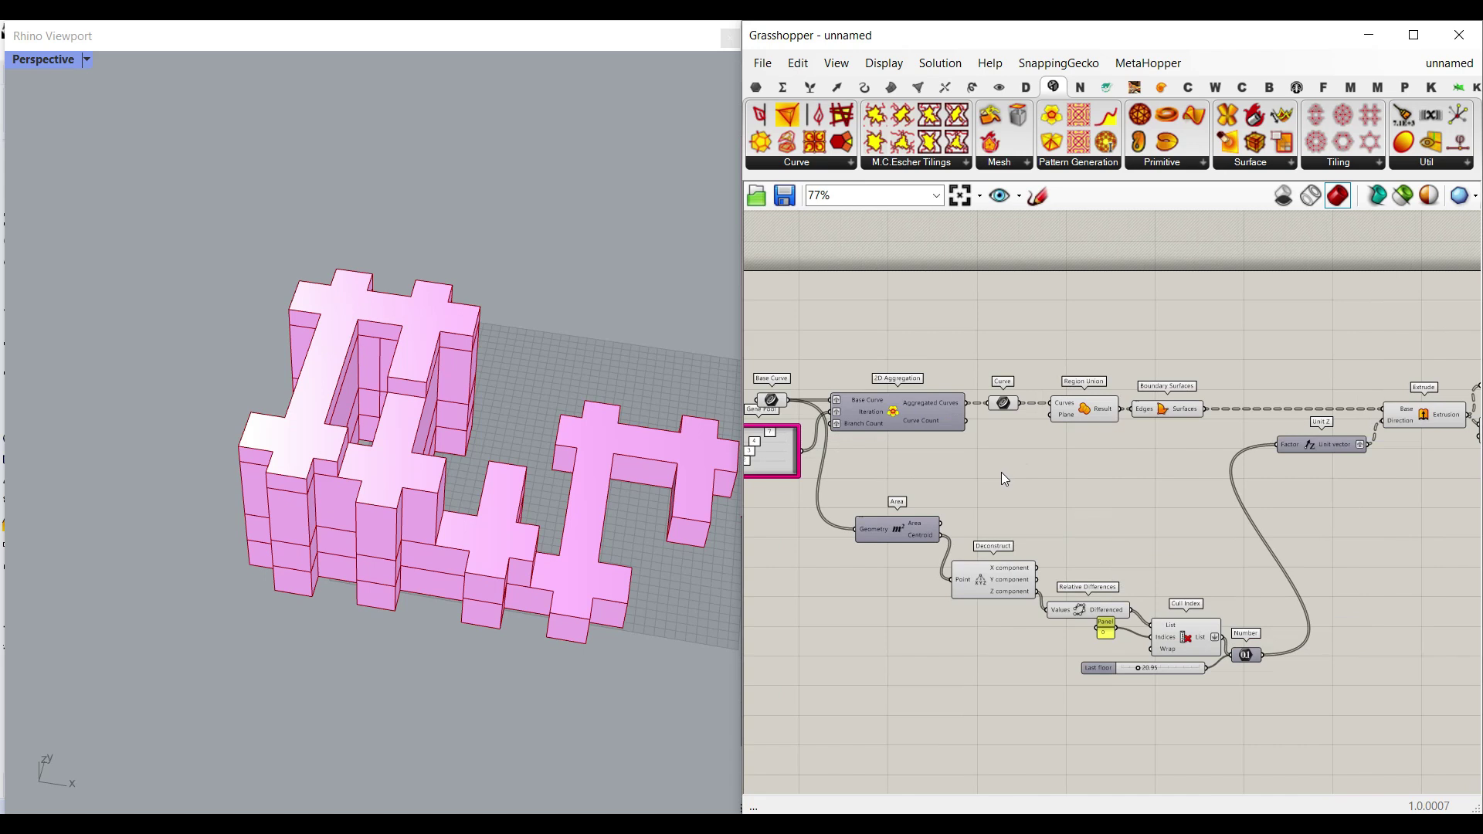
scroll(1121, 619, up, 5)
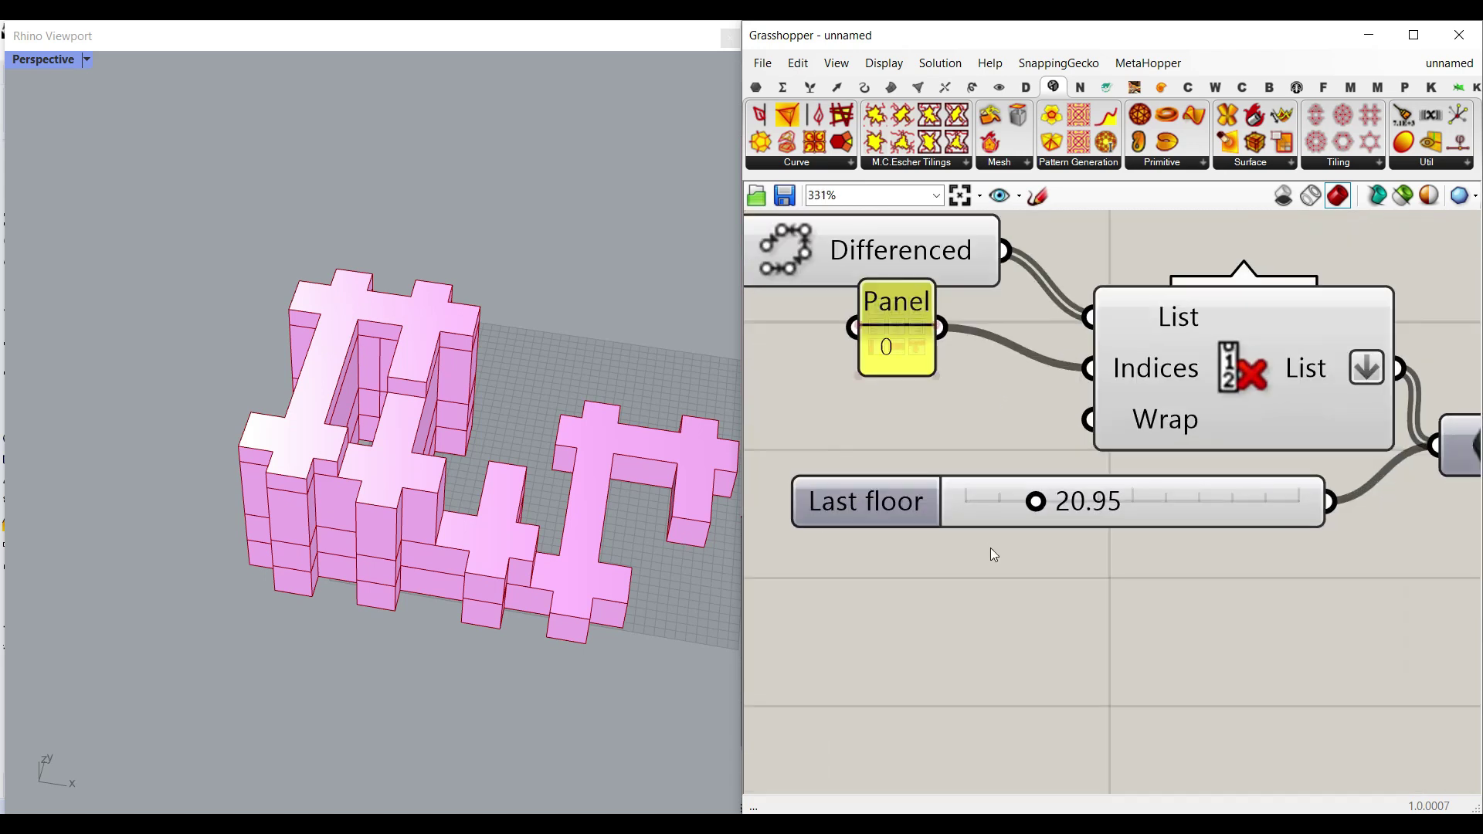
drag(1038, 503, 1115, 503)
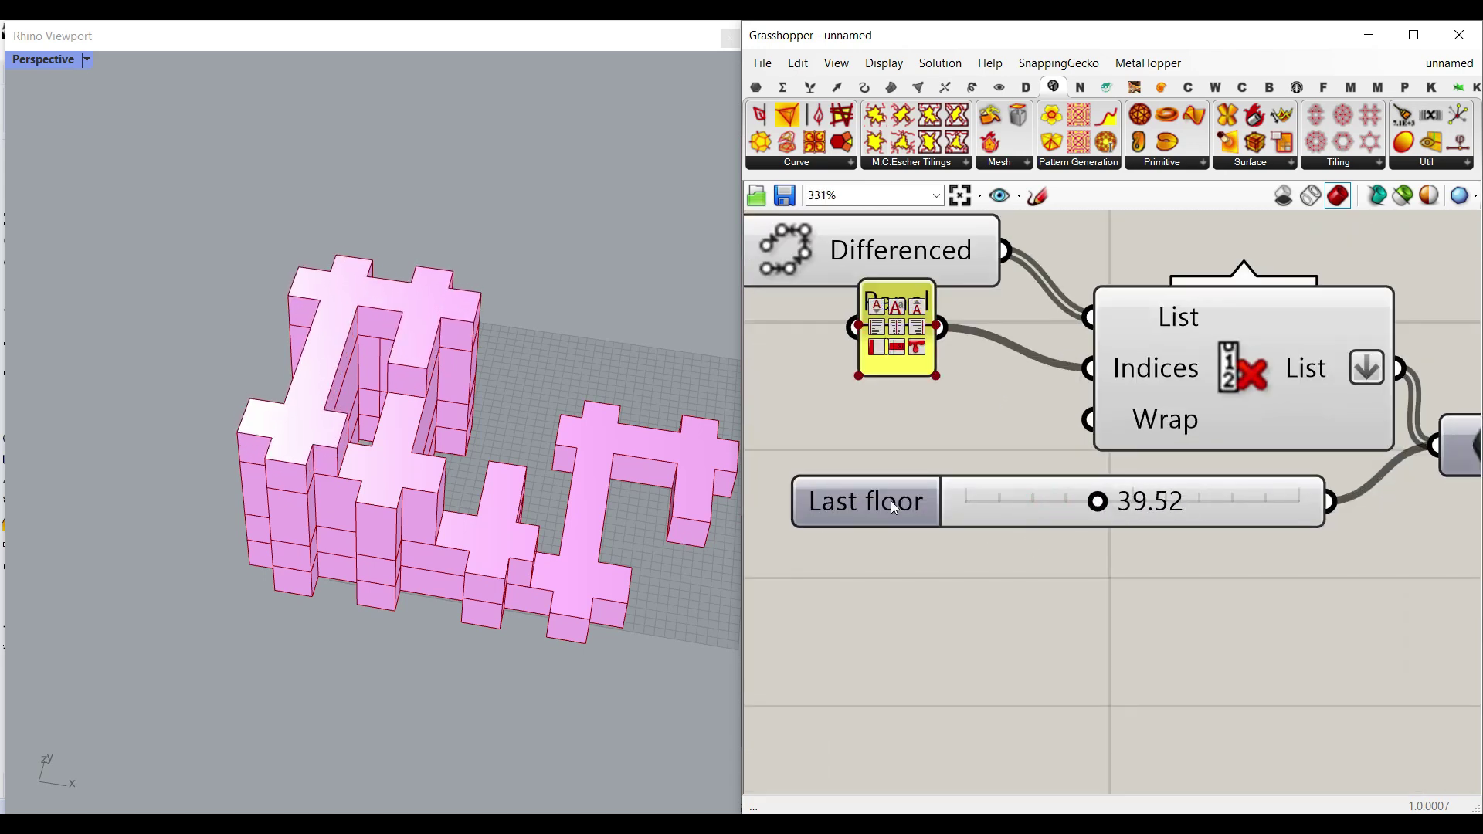
right_drag(294, 495, 313, 323)
mouse_move(1097, 502)
mouse_down()
mouse_move(1126, 503)
mouse_move(1110, 502)
mouse_up()
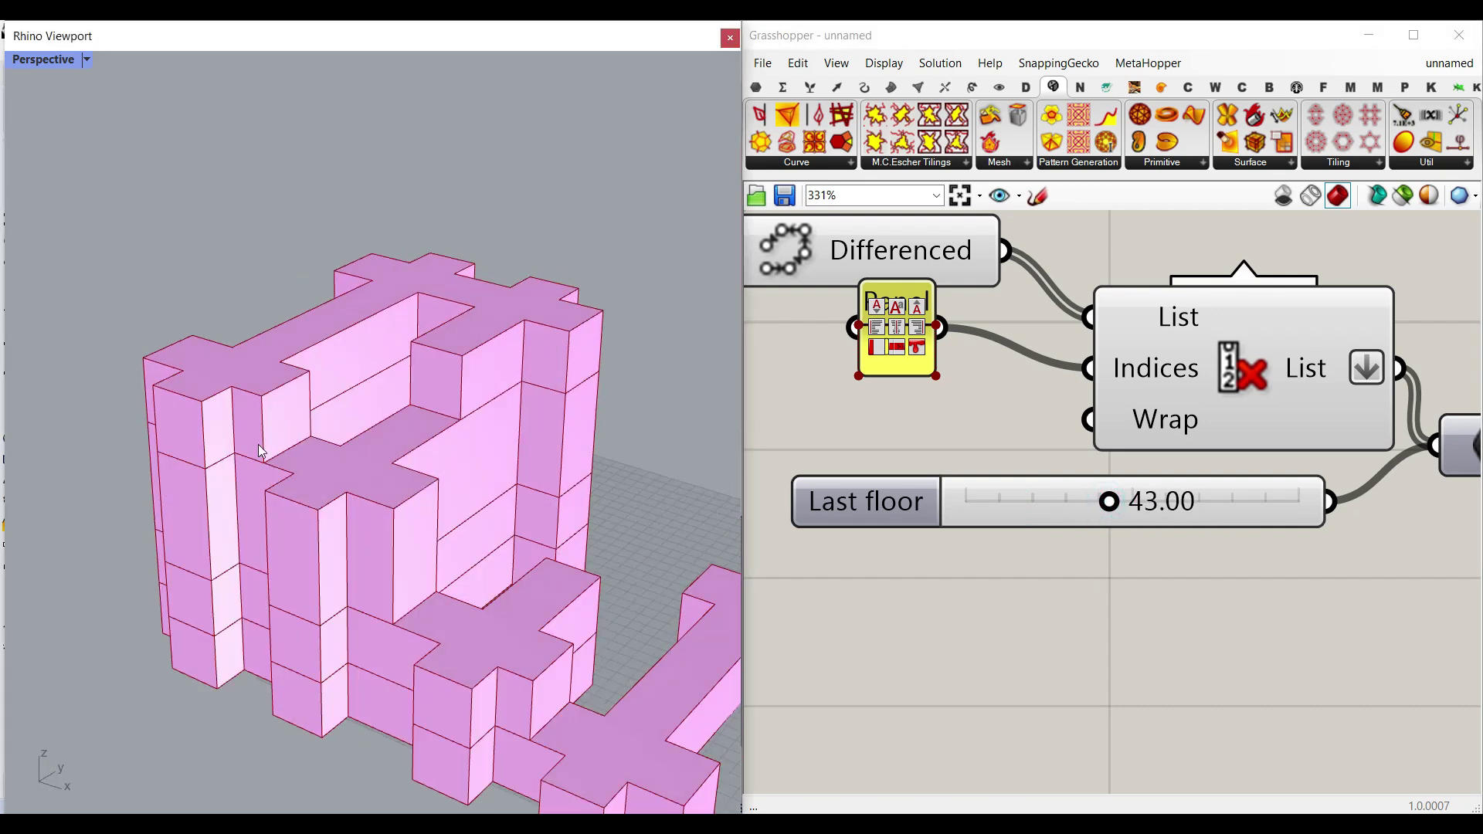
- Toggle the preview of the Extrude component and inspect the massing model from close up and from another angle
right_drag(1072, 437, 951, 425)
scroll(952, 426, down, 5)
right_drag(1225, 362, 1023, 527)
scroll(1022, 528, down, 3)
right_drag(1186, 328, 1097, 397)
scroll(1097, 397, up, 4)
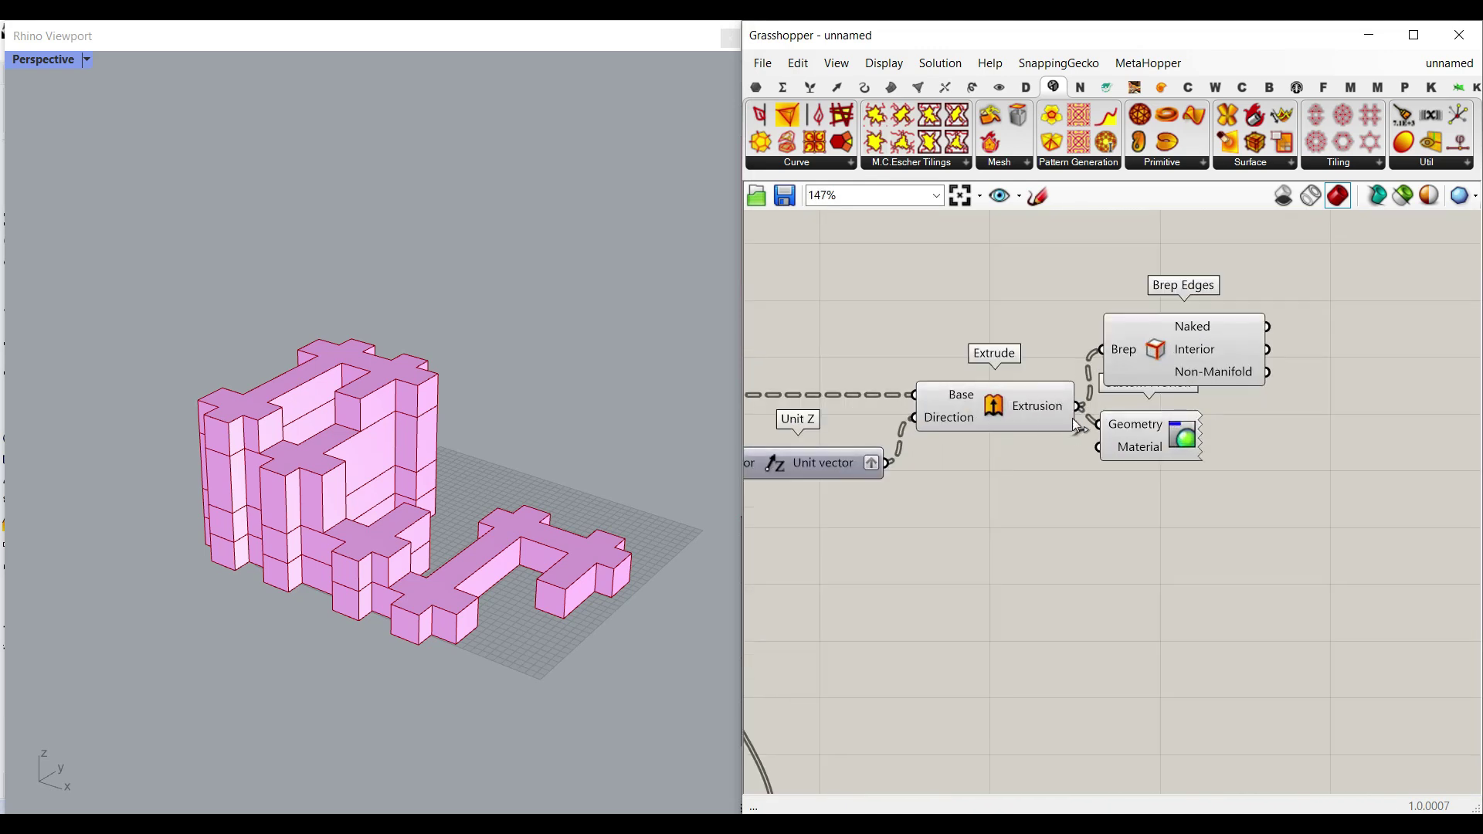
right_click(1025, 410)
click(1060, 433)
click(1068, 610)
right_drag(231, 533, 442, 464)
scroll(442, 463, up, 6)
scroll(479, 460, down, 6)
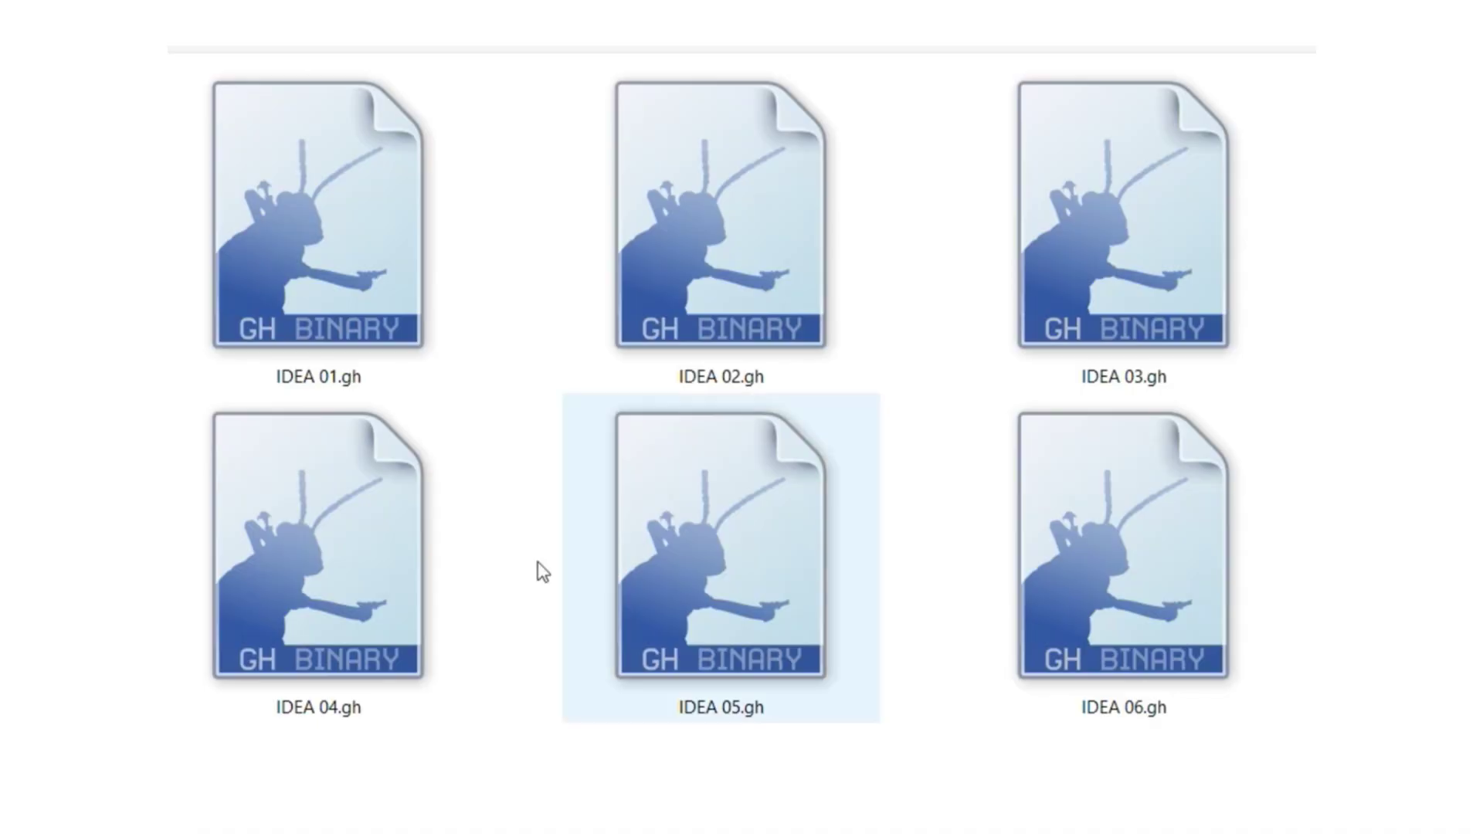
- Look through the IDEA 01 to IDEA 06 definition files in the folder
click(400, 301)
click(677, 314)
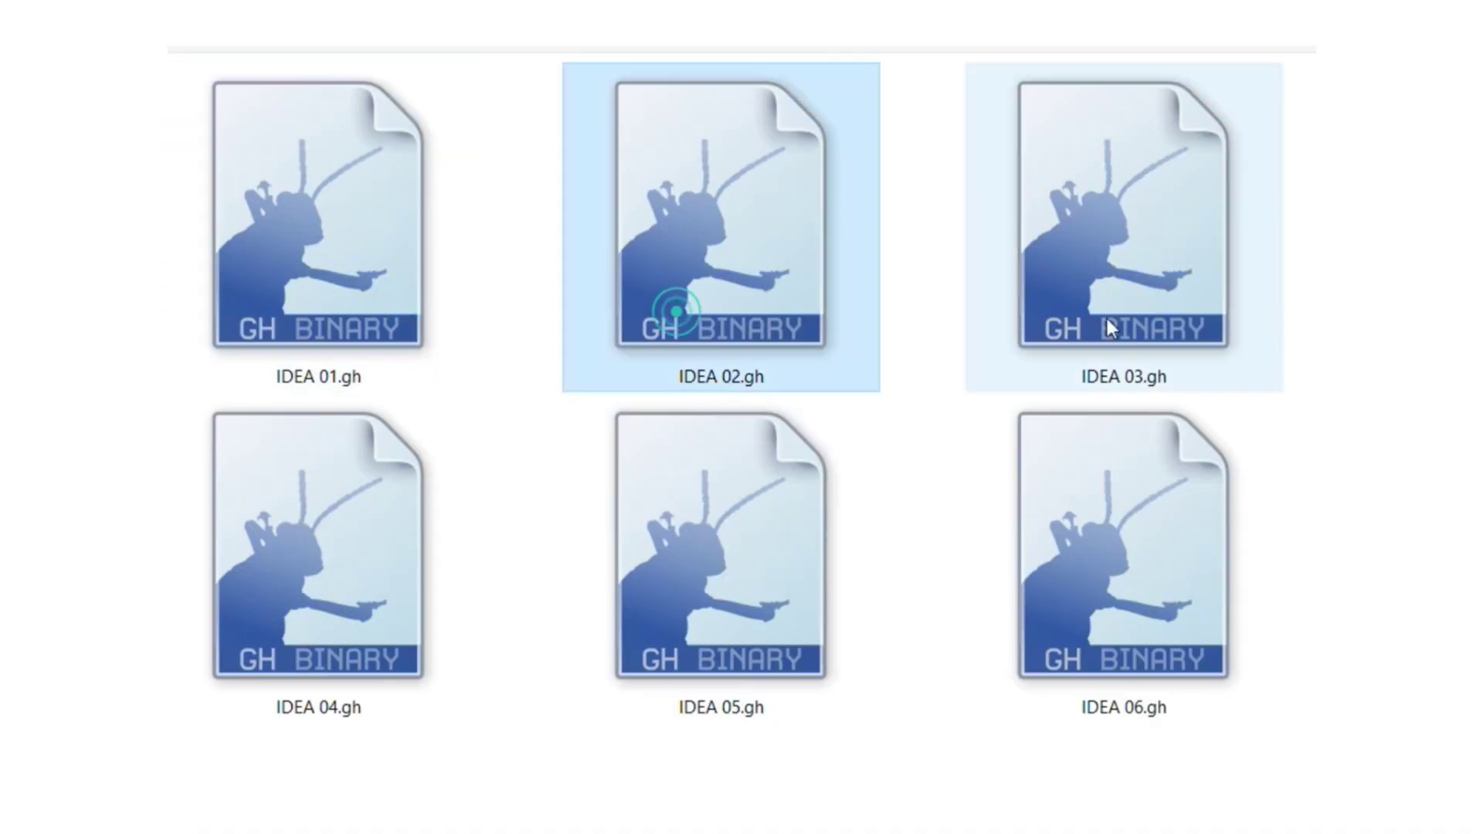
click(1148, 316)
click(1161, 603)
click(746, 588)
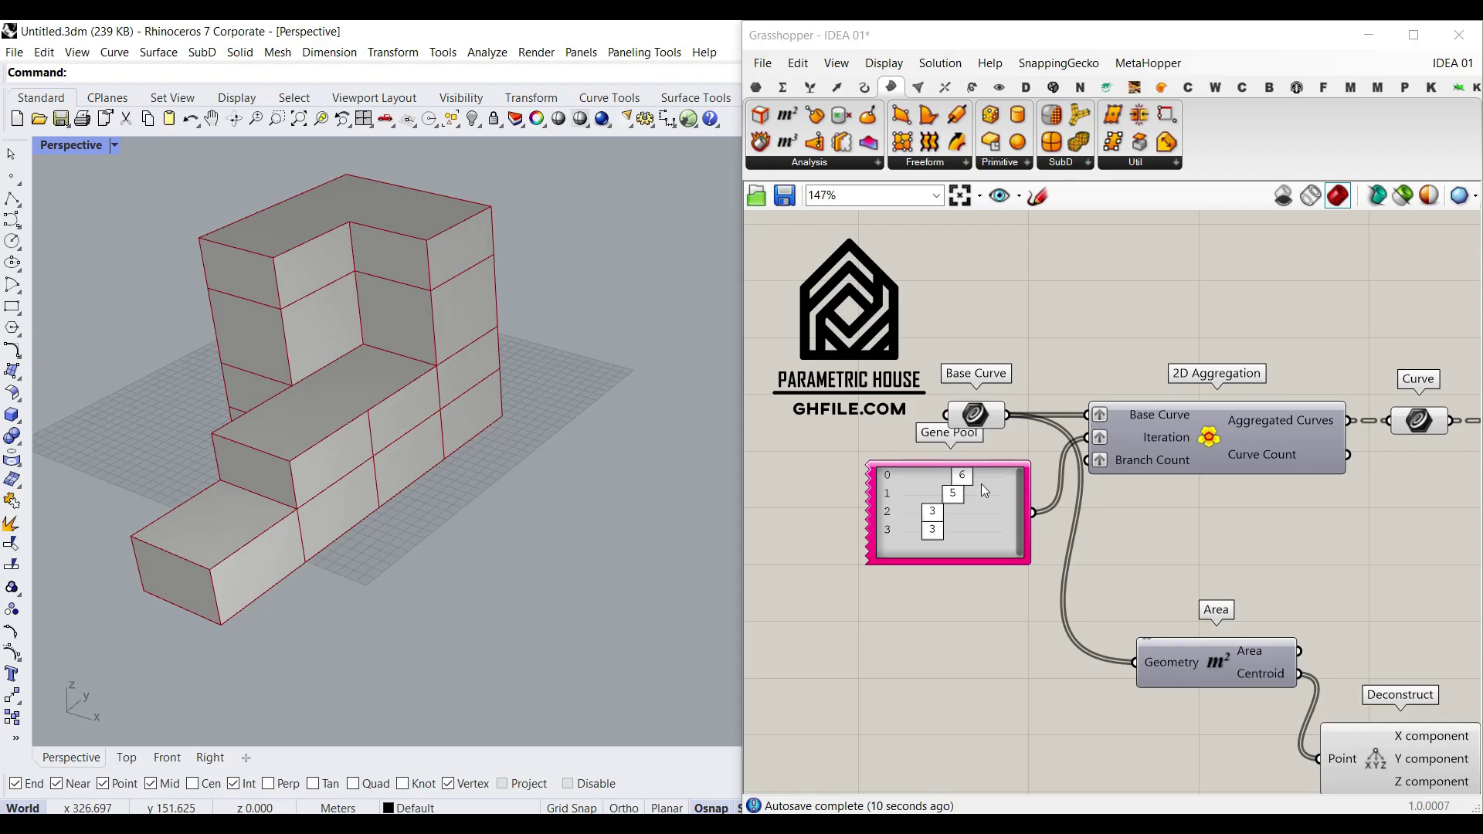
- Vary the Gene Pool iteration values in the IDEA 01, IDEA 02 and IDEA 03 definitions
drag(969, 476, 934, 516)
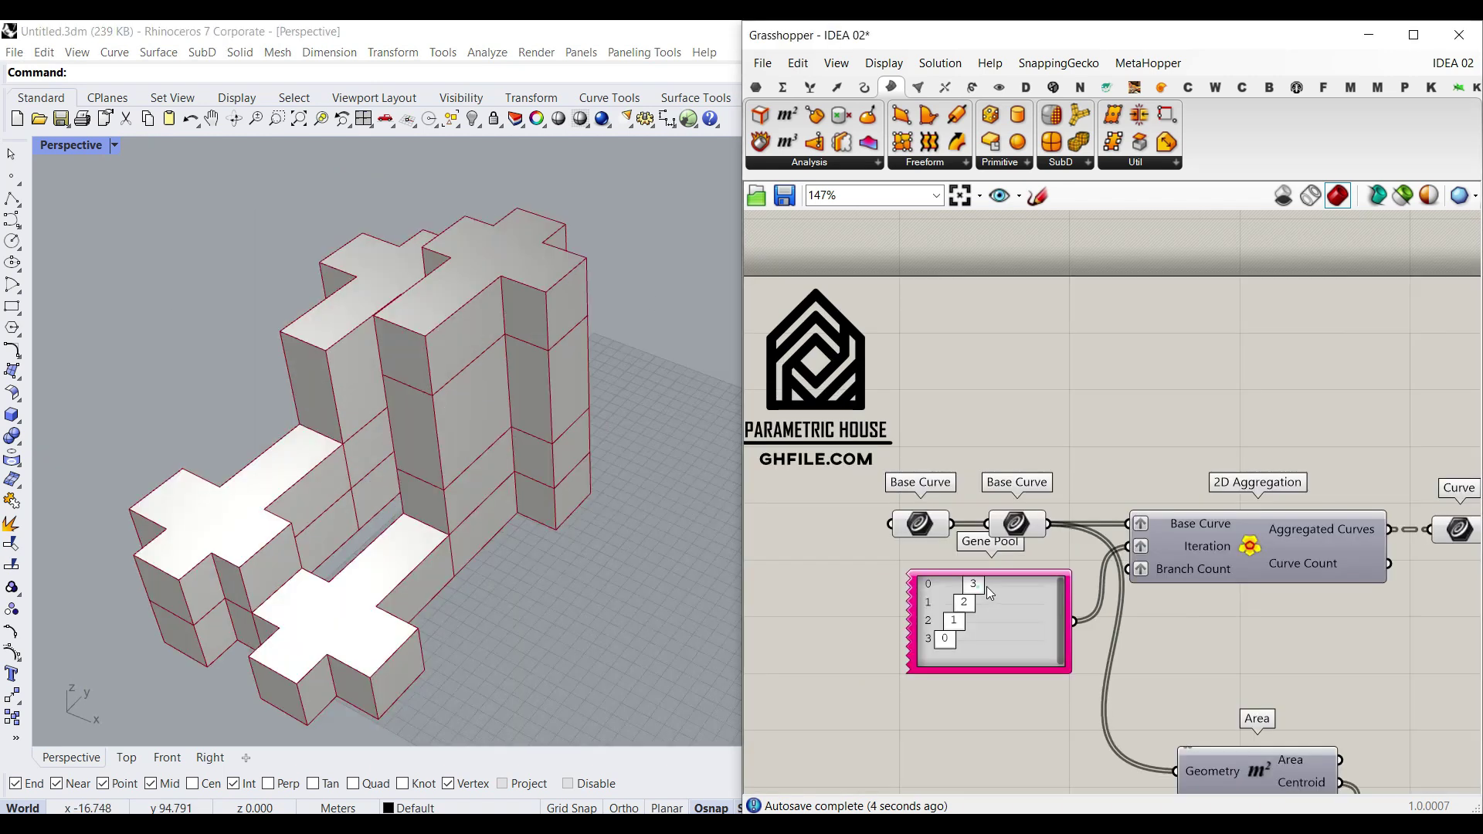
drag(975, 587, 957, 625)
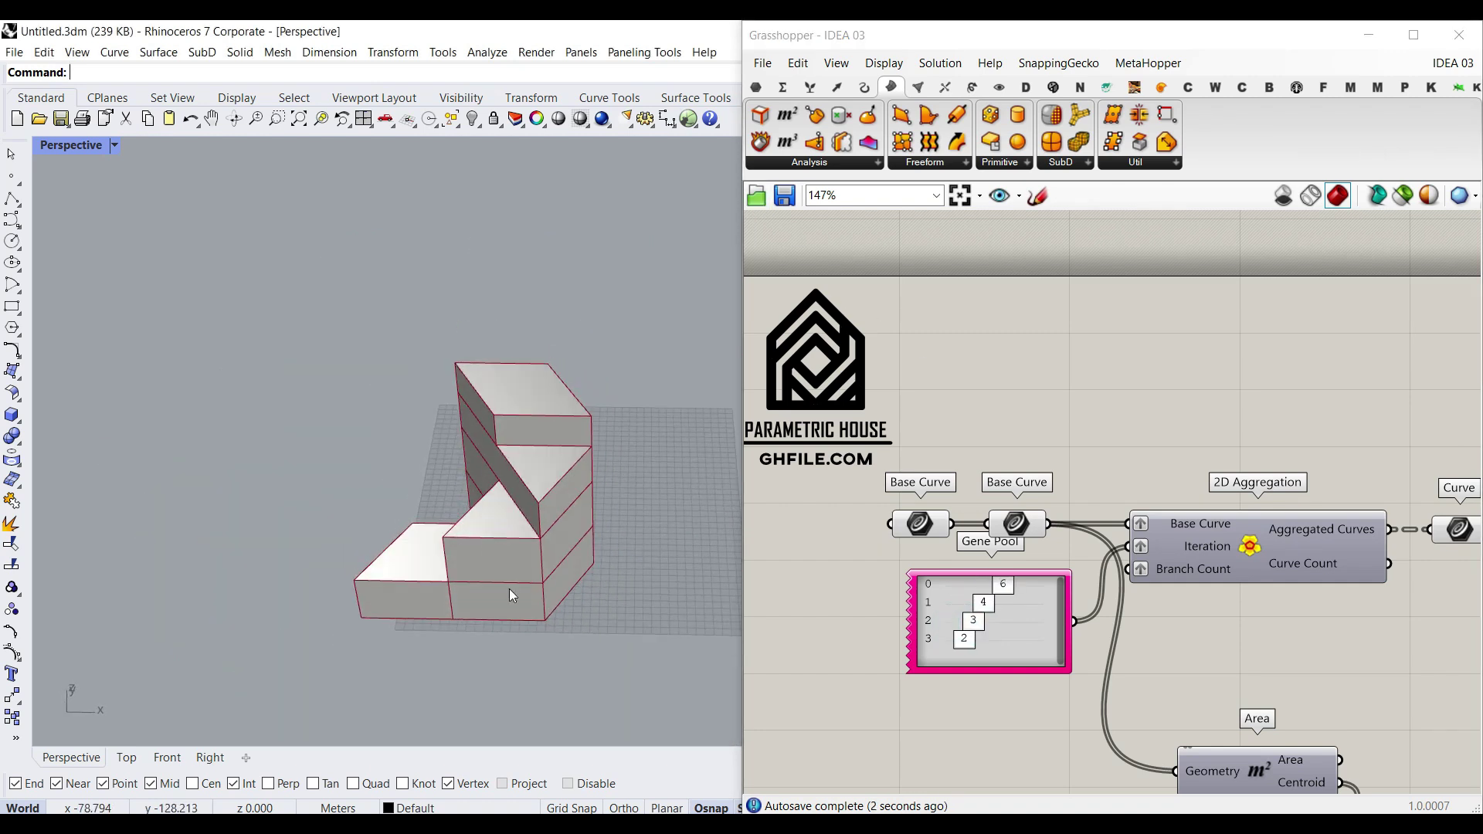
drag(1003, 585, 977, 644)
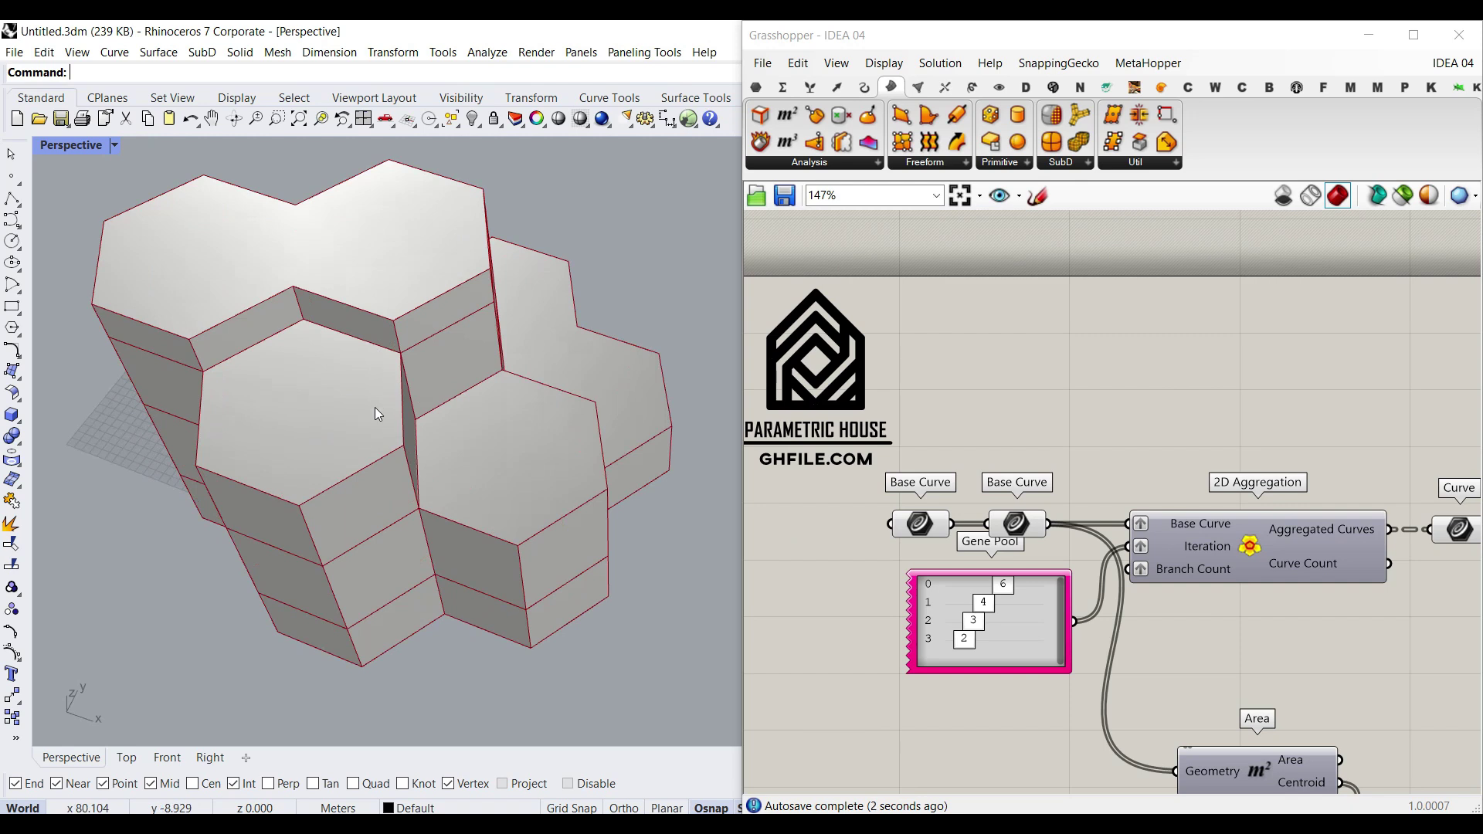
- Try the first Gene Pool slider in the IDEA 04 definition and inspect the hexagonal massing
mouse_move(1002, 586)
mouse_down()
mouse_move(981, 584)
mouse_move(1007, 581)
mouse_up()
right_drag(588, 556, 552, 418)
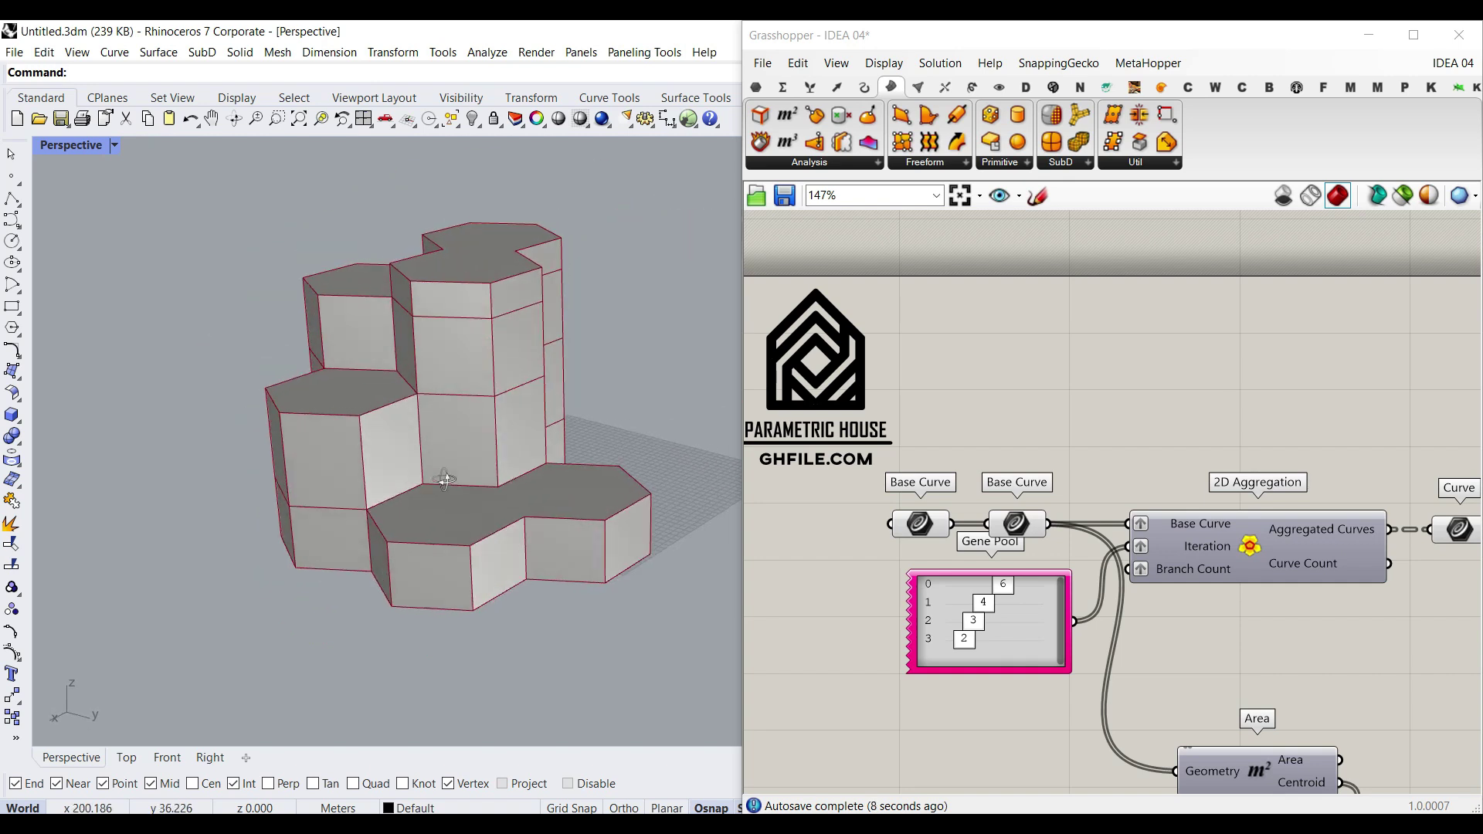
scroll(351, 527, up, 5)
right_drag(350, 526, 395, 522)
scroll(394, 510, down, 5)
- Vary the Gene Pool iteration values in the IDEA 06 definition, setting gene 1 to 2, and inspect the curved massing
drag(1003, 585, 947, 641)
right_drag(590, 599, 391, 454)
scroll(322, 551, up, 4)
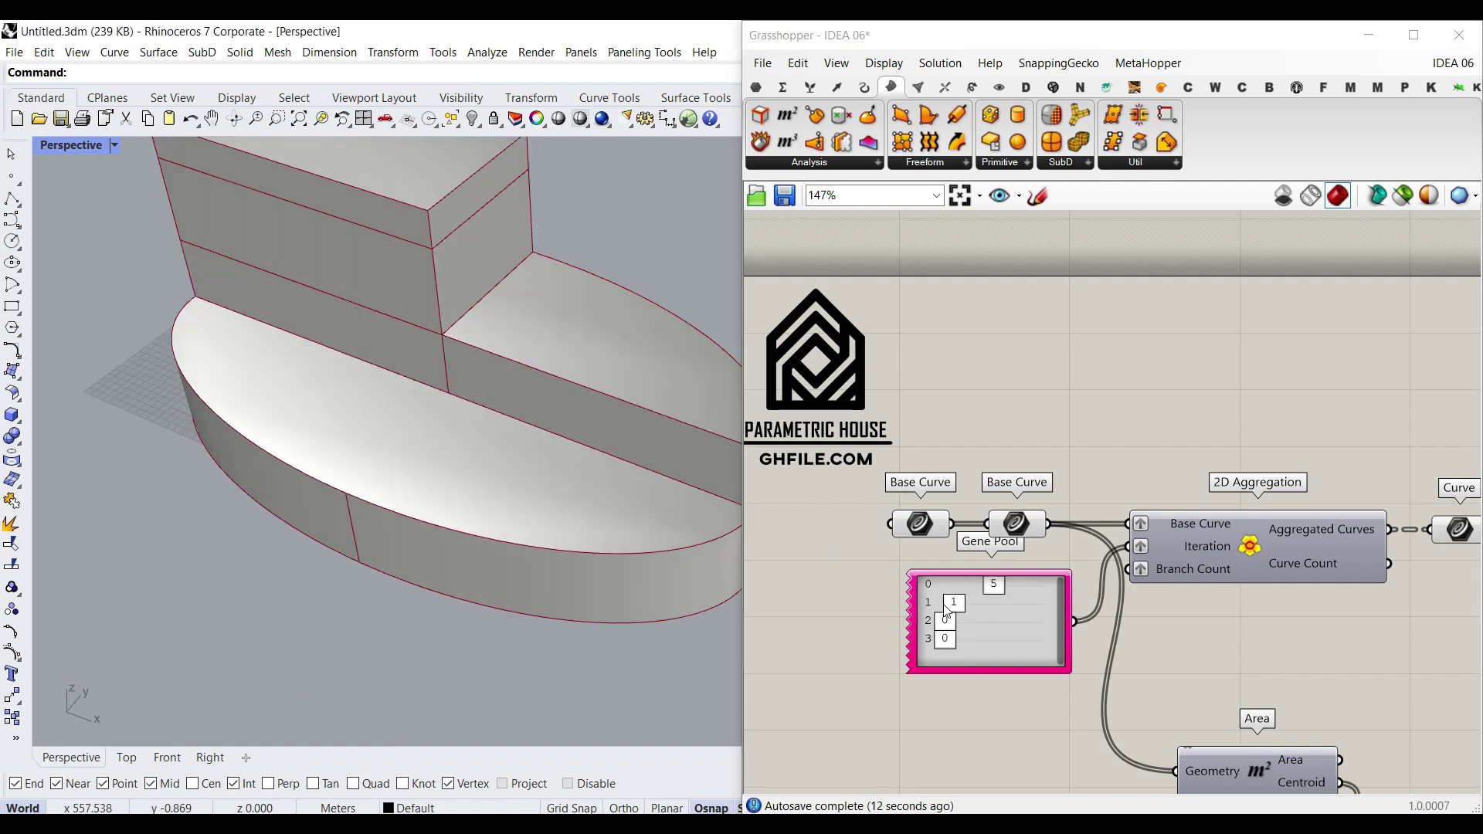
drag(958, 611, 970, 605)
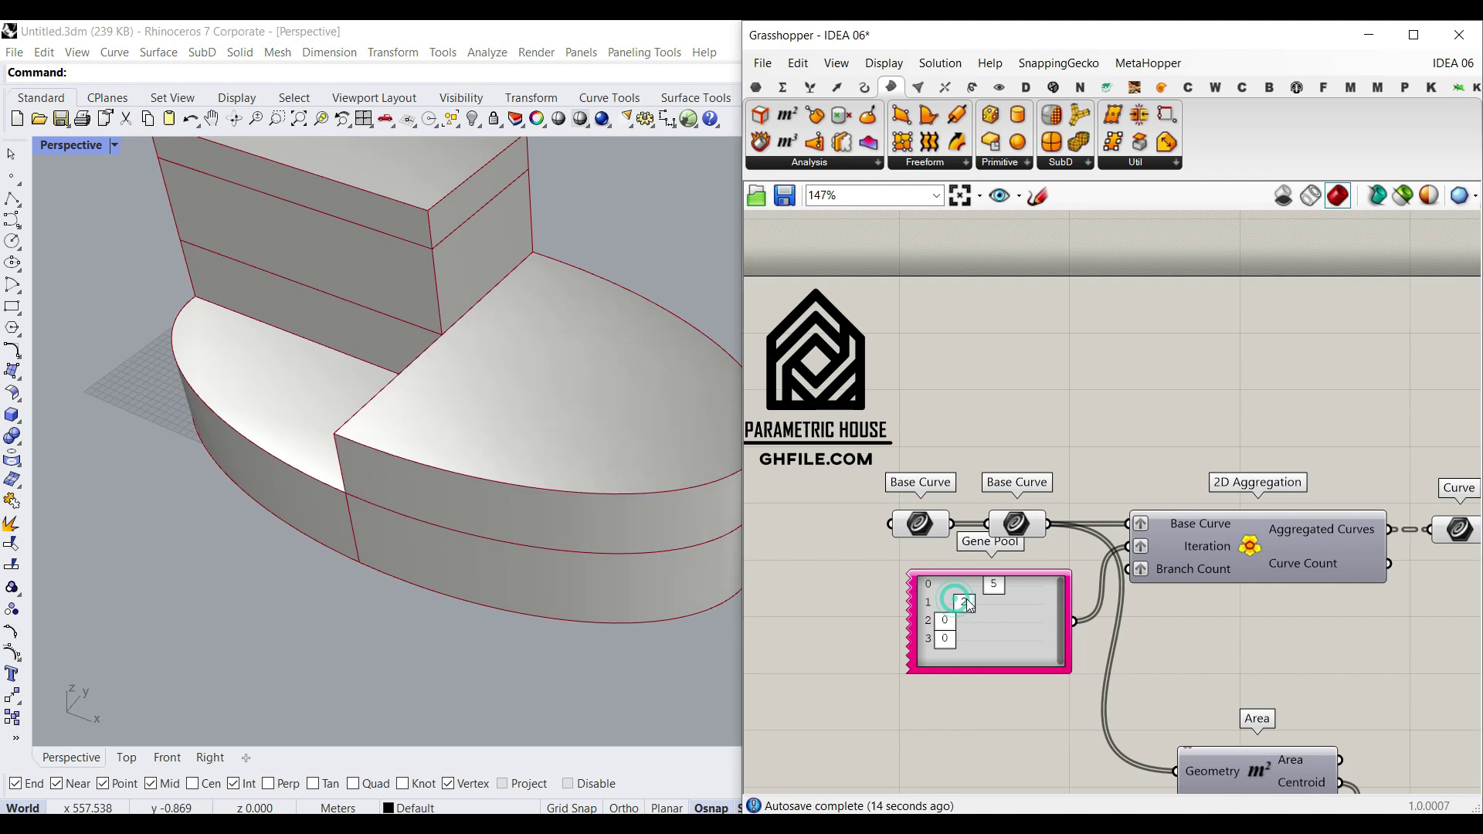
click(950, 635)
drag(952, 622, 960, 621)
scroll(471, 429, down, 7)
right_drag(464, 452, 329, 502)
scroll(361, 333, up, 3)
right_drag(363, 332, 447, 479)
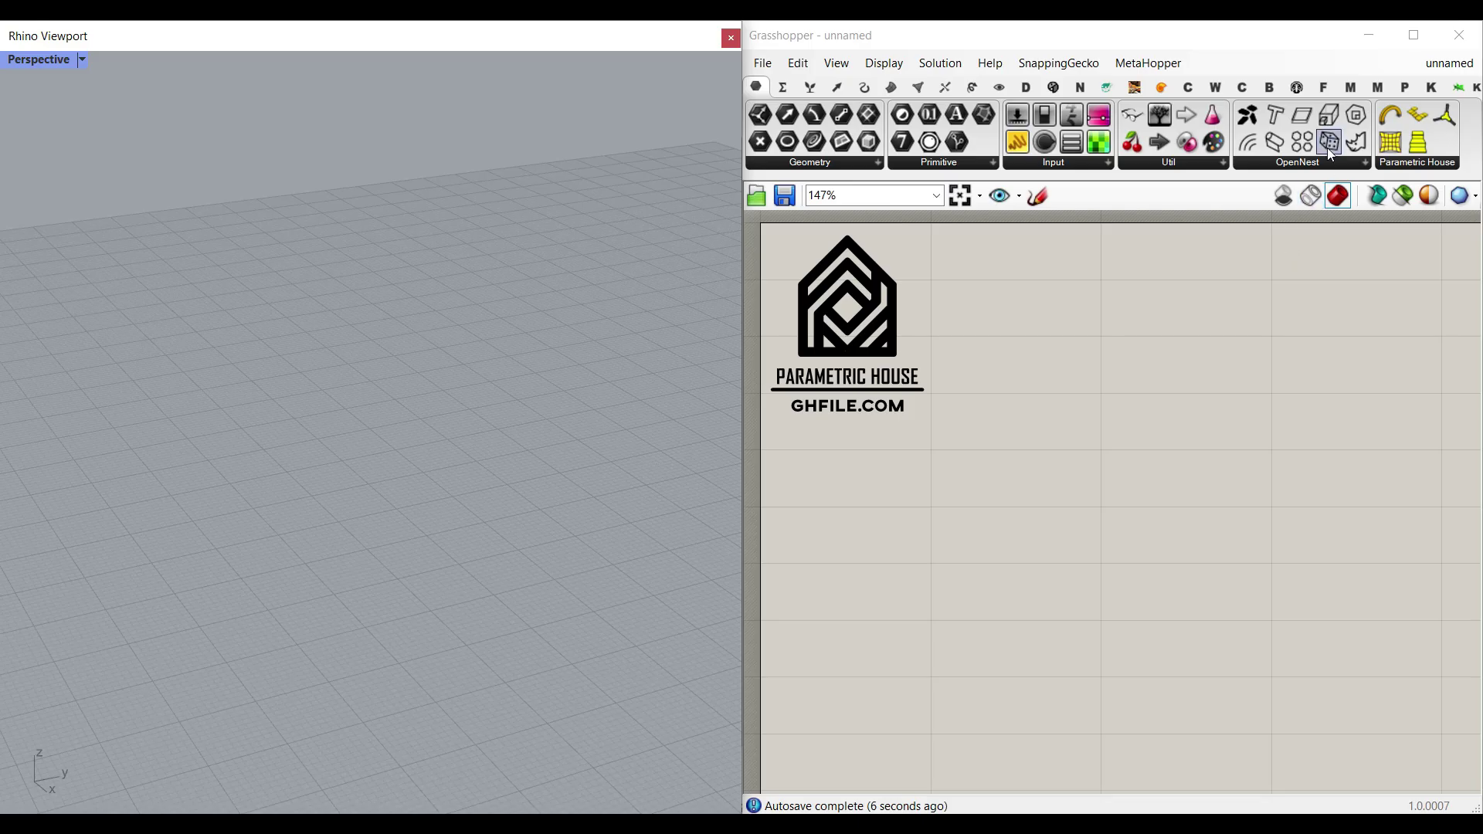
- Place a 2D Aggregation component from the Pattern Generation group on the empty canvas
click(1053, 86)
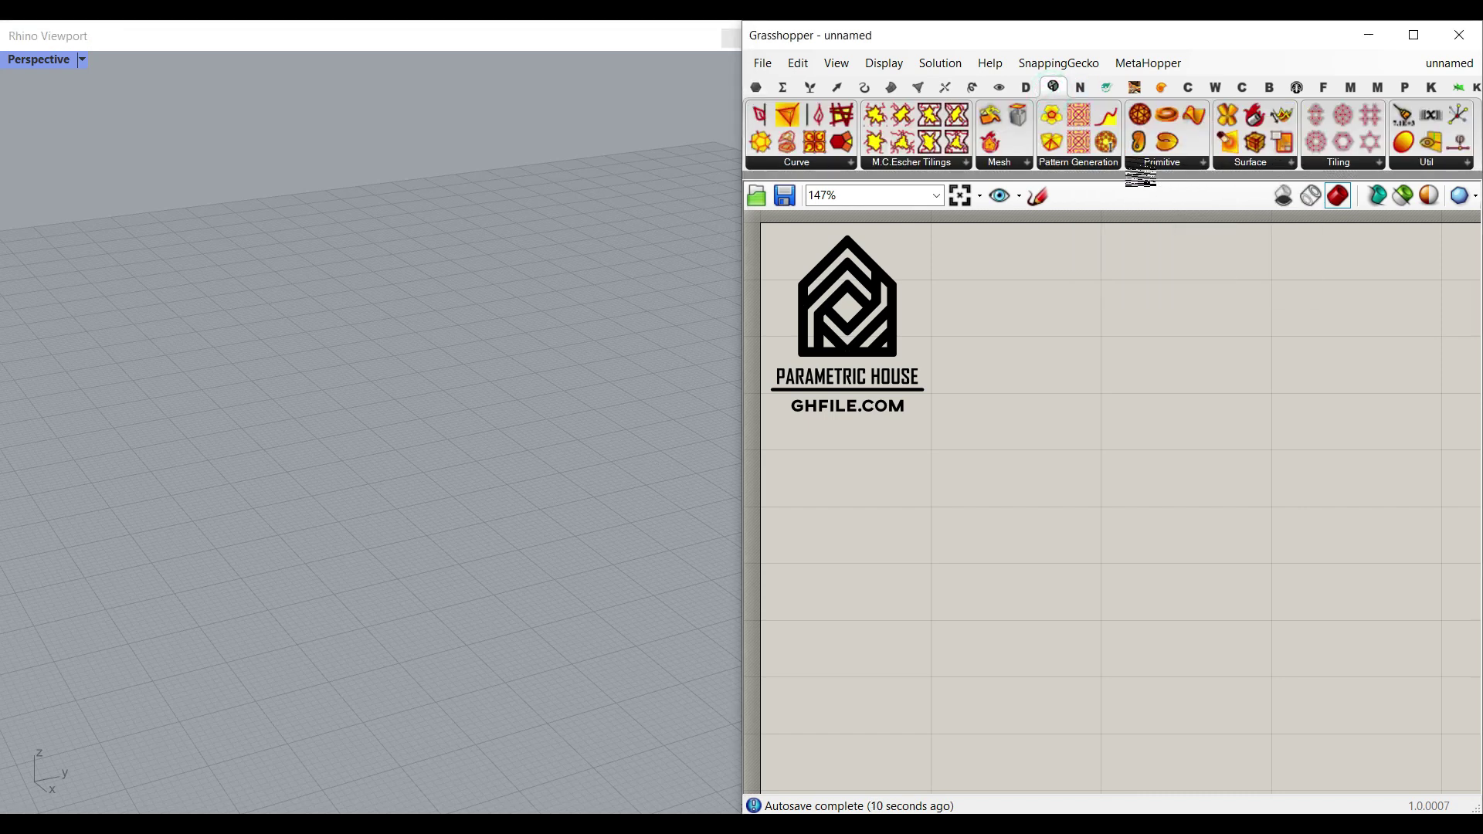
click(1093, 164)
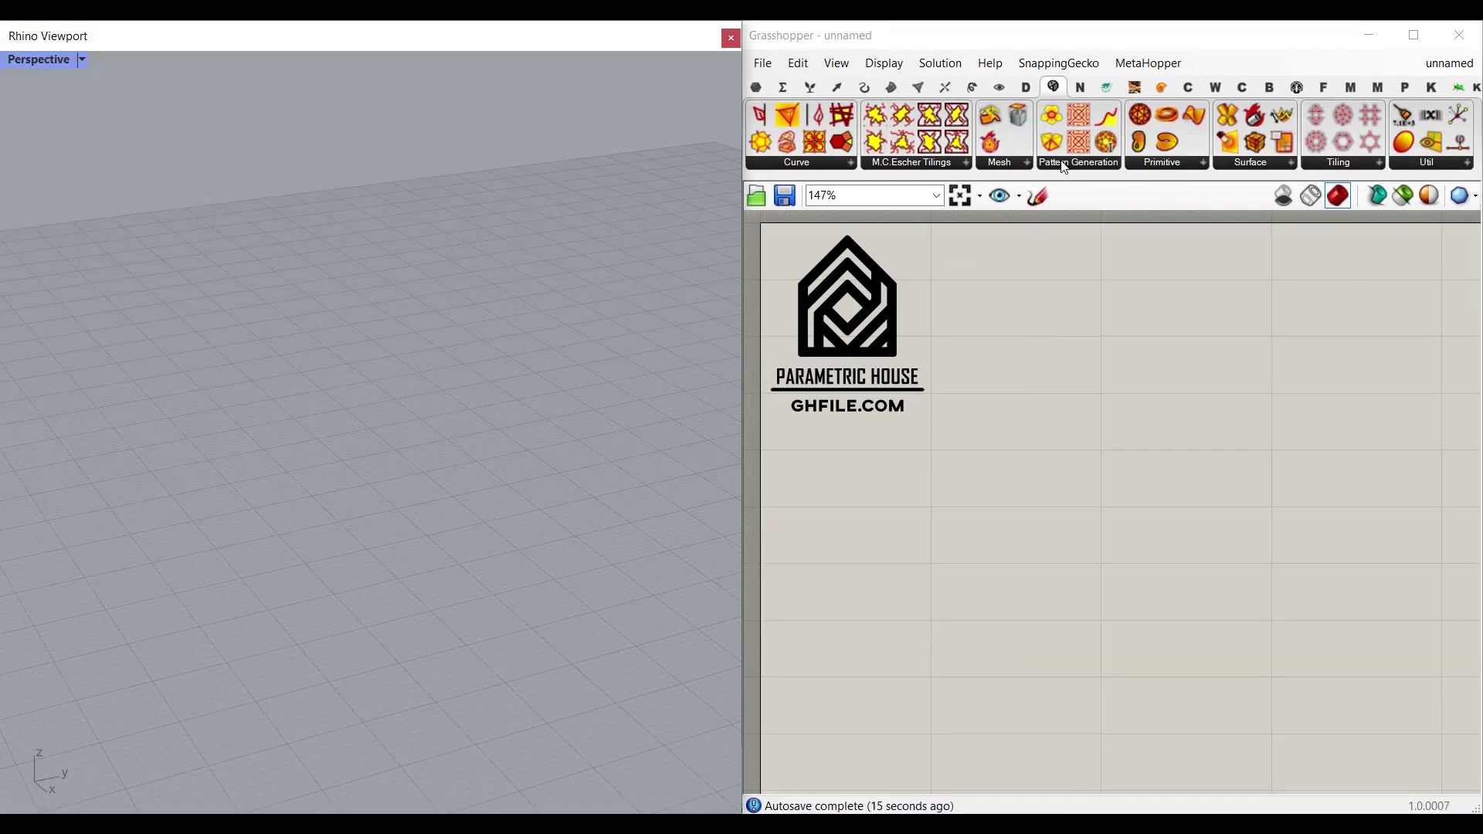
click(1061, 164)
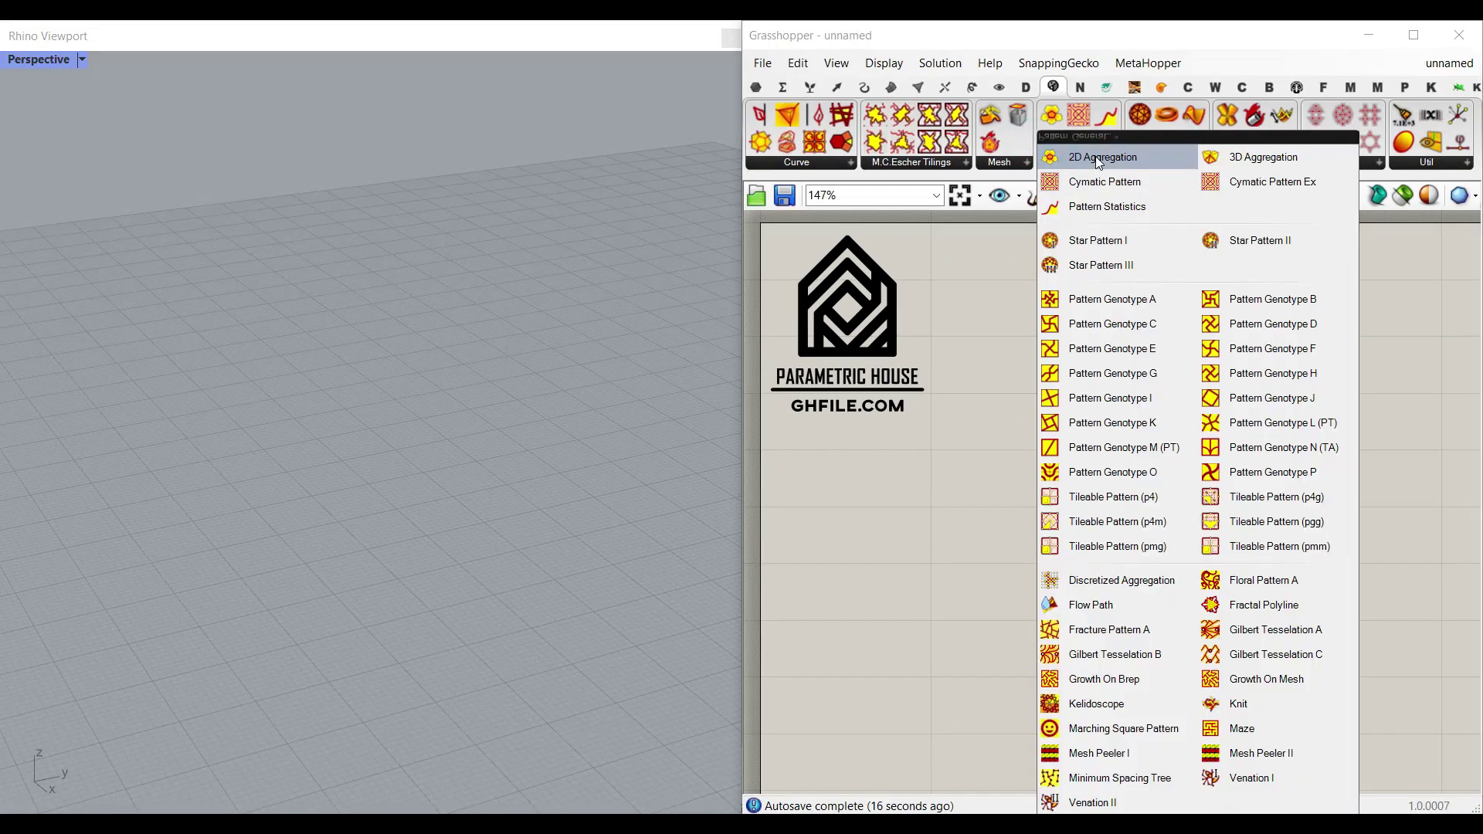
click(1095, 157)
drag(1250, 513, 1247, 511)
scroll(1086, 599, up, 3)
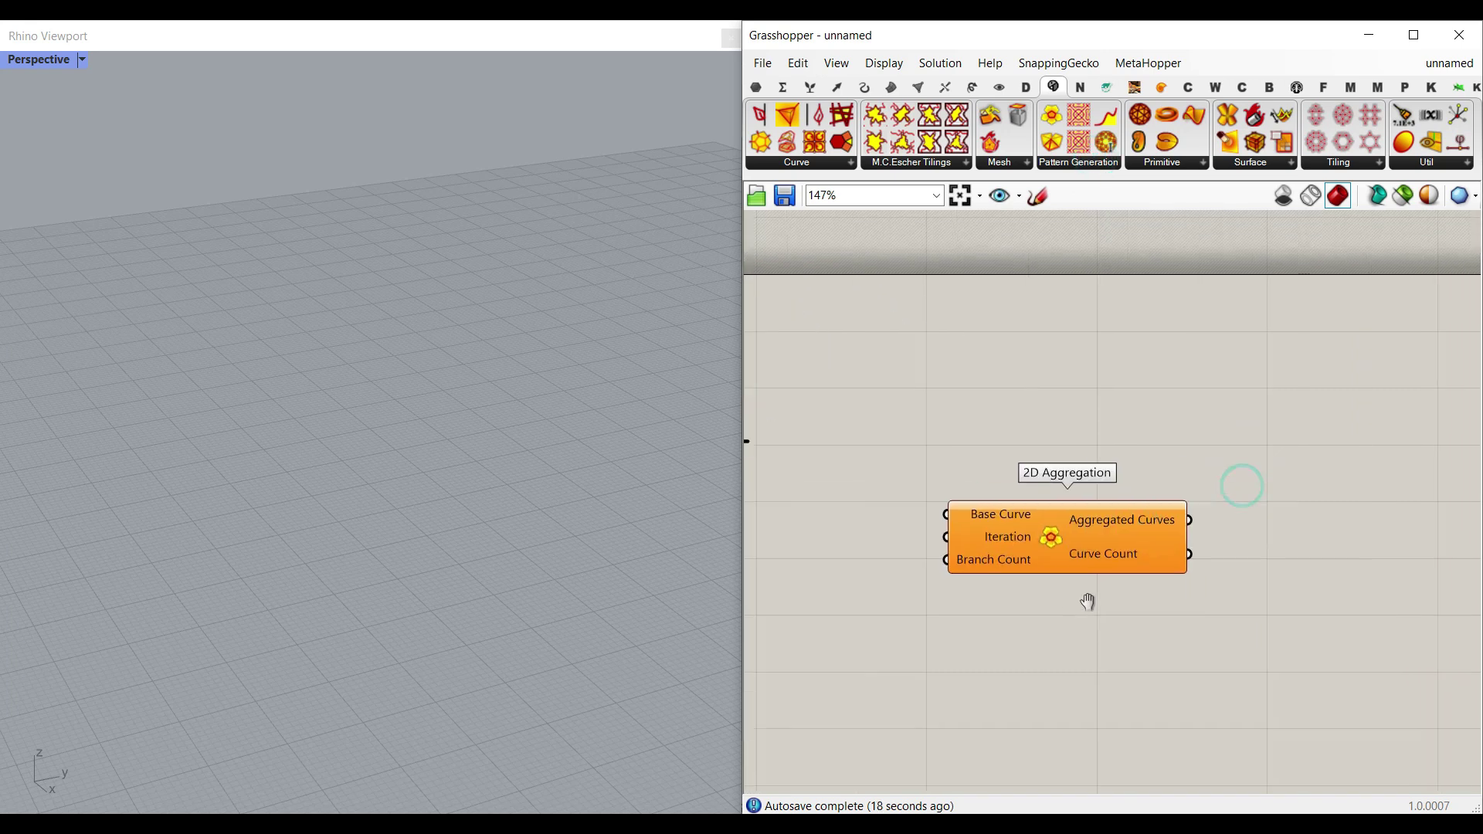
- Uncover the Rhino drawing tools beside the floating viewport and sketch a rectangle on the ground plane
scroll(481, 483, down, 5)
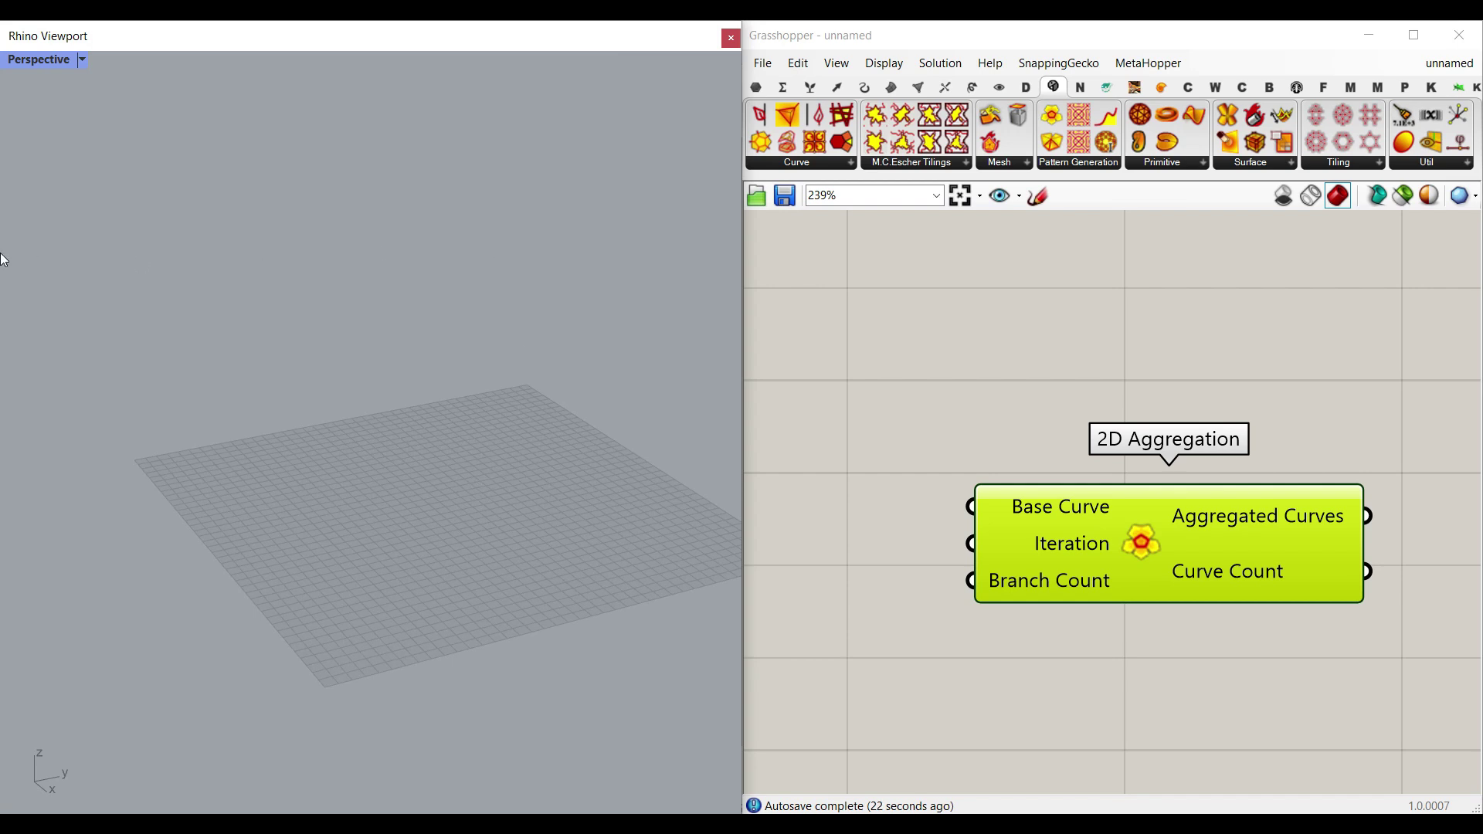
drag(743, 267, 710, 268)
drag(605, 37, 638, 43)
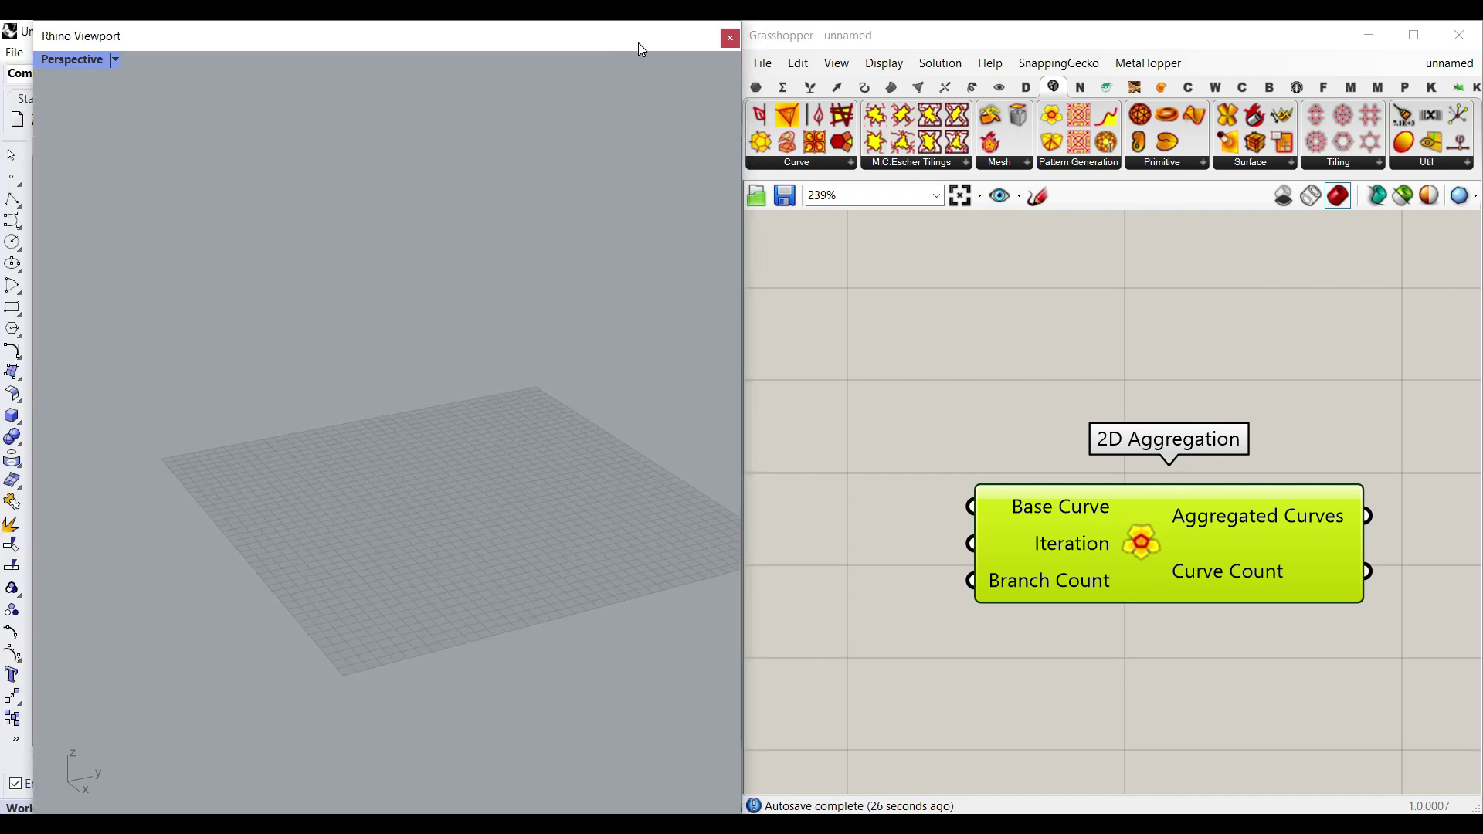
click(11, 308)
scroll(351, 448, up, 4)
click(390, 464)
click(537, 528)
- Copy the rectangle vertically twice to make three stacked floor outlines
right_drag(512, 536, 478, 480)
alt+drag(471, 447, 479, 335)
click(533, 301)
right_drag(447, 417, 459, 447)
scroll(459, 446, up, 5)
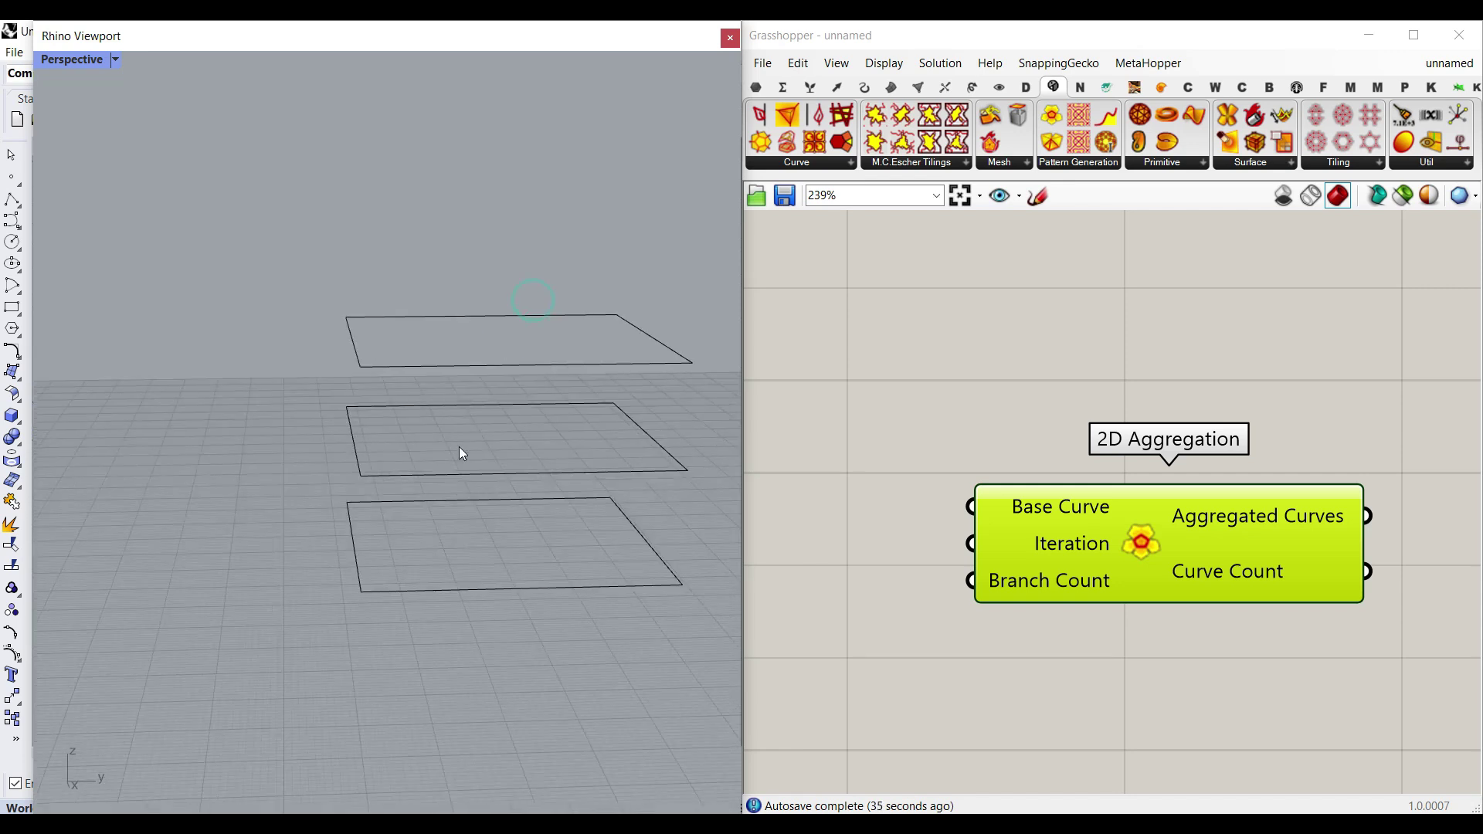
- Extract the Base Curve input of the 2D Aggregation component as a separate connected parameter
scroll(914, 500, up, 2)
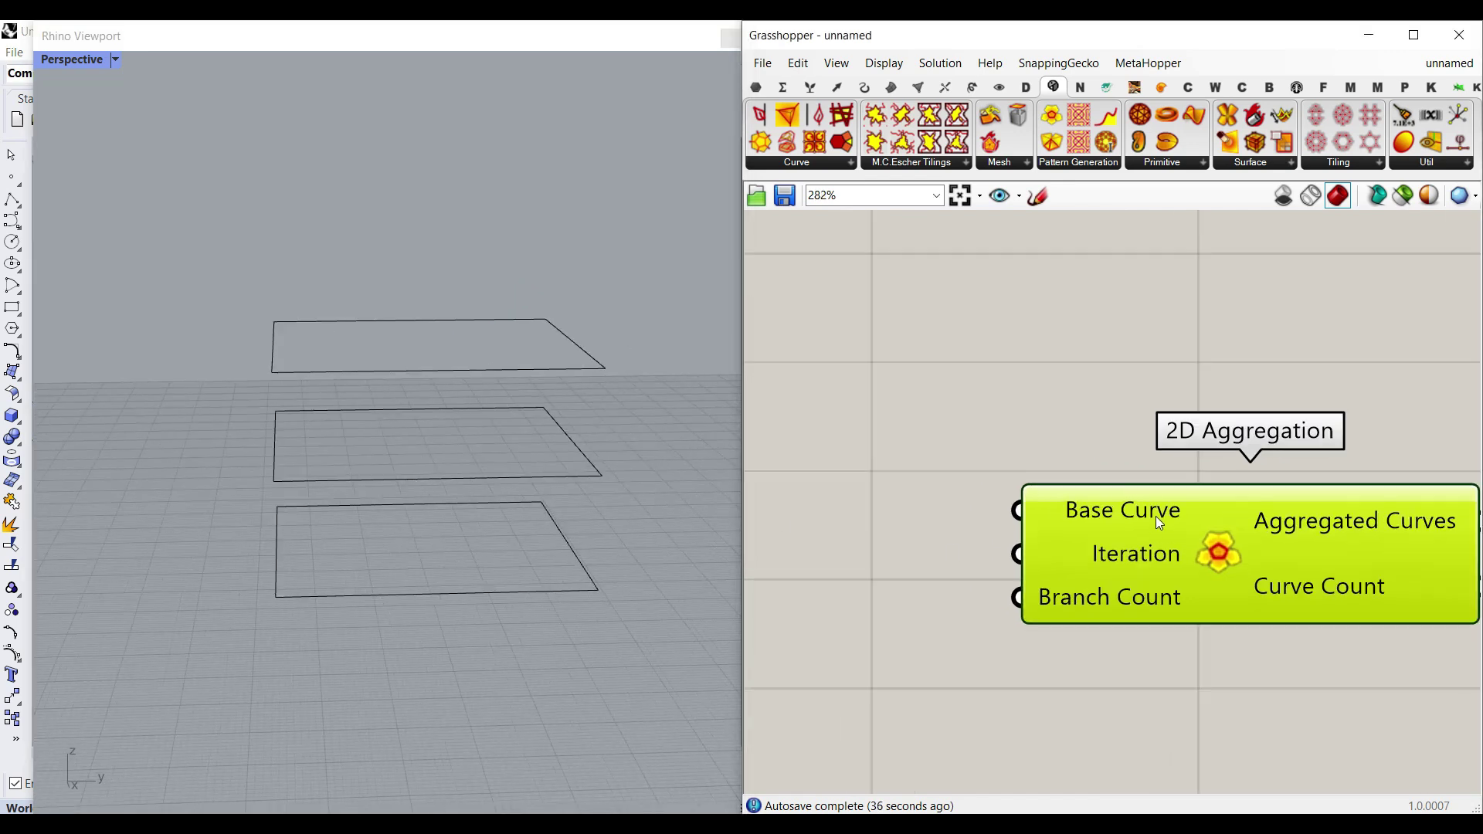
right_click(1099, 513)
click(1166, 773)
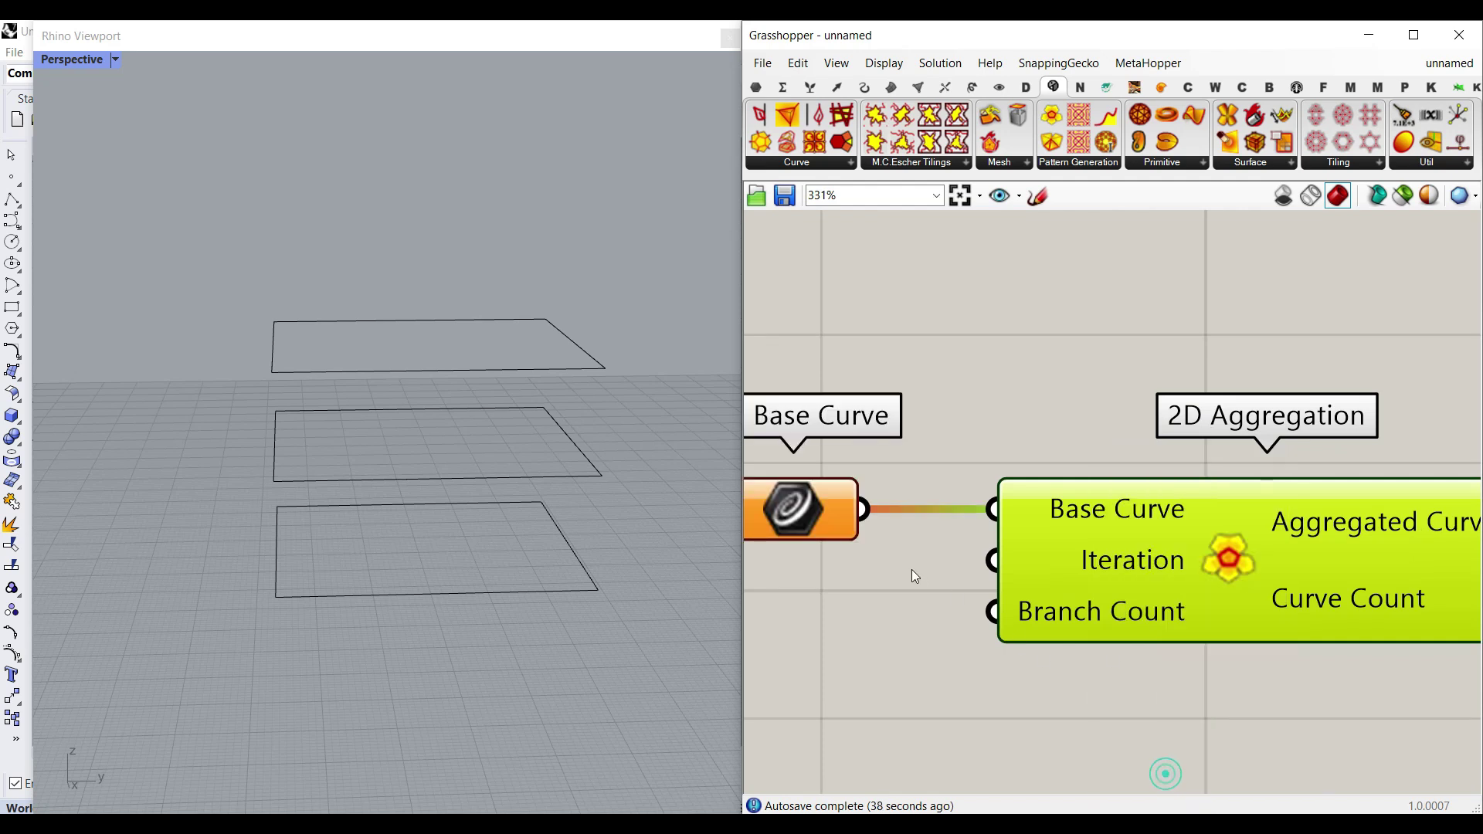
- Assign the three stacked rectangles to the Base Curve parameter as multiple curves
right_click(944, 541)
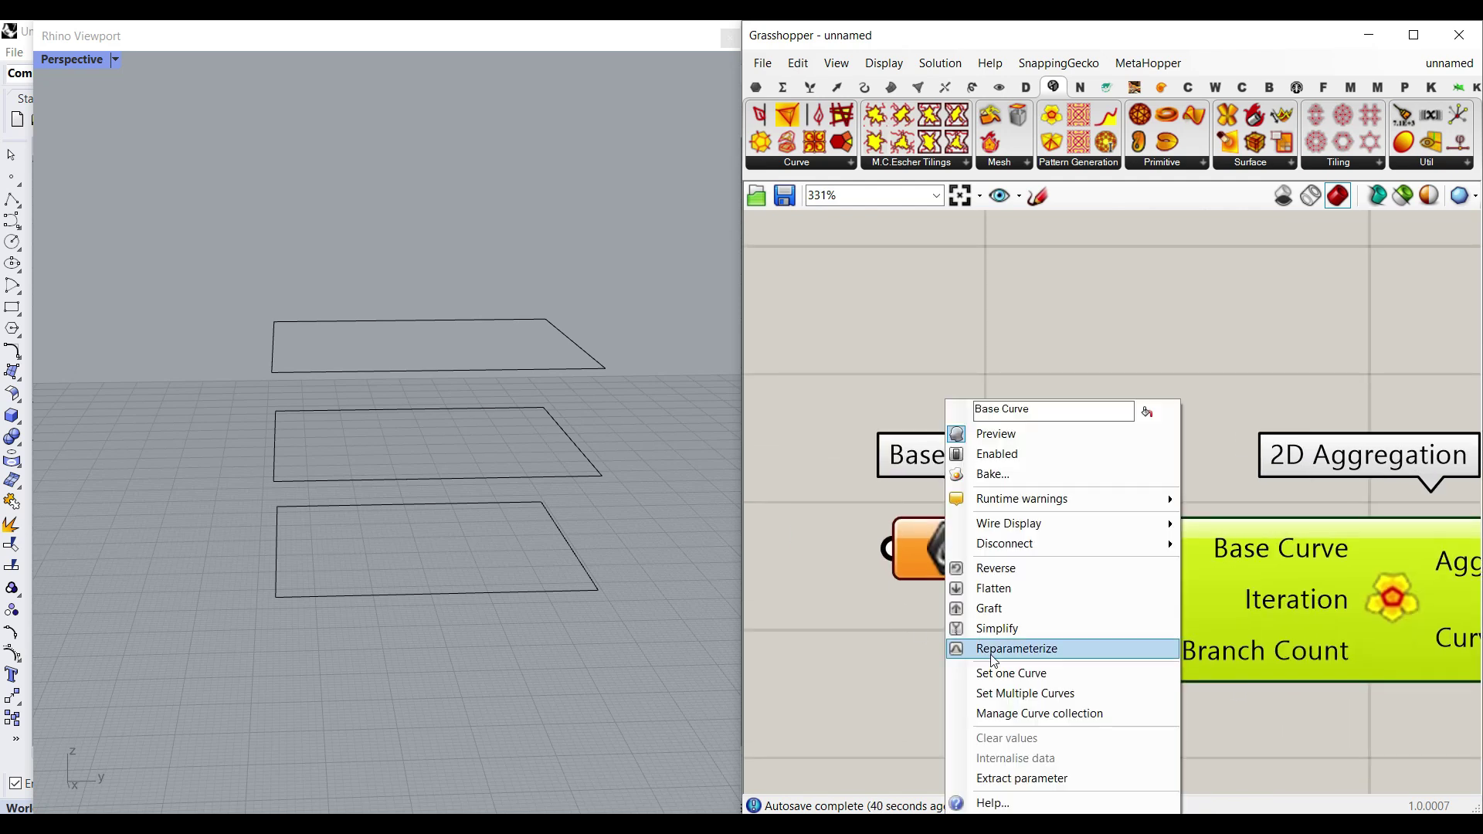
click(1030, 694)
click(557, 588)
click(527, 481)
click(547, 371)
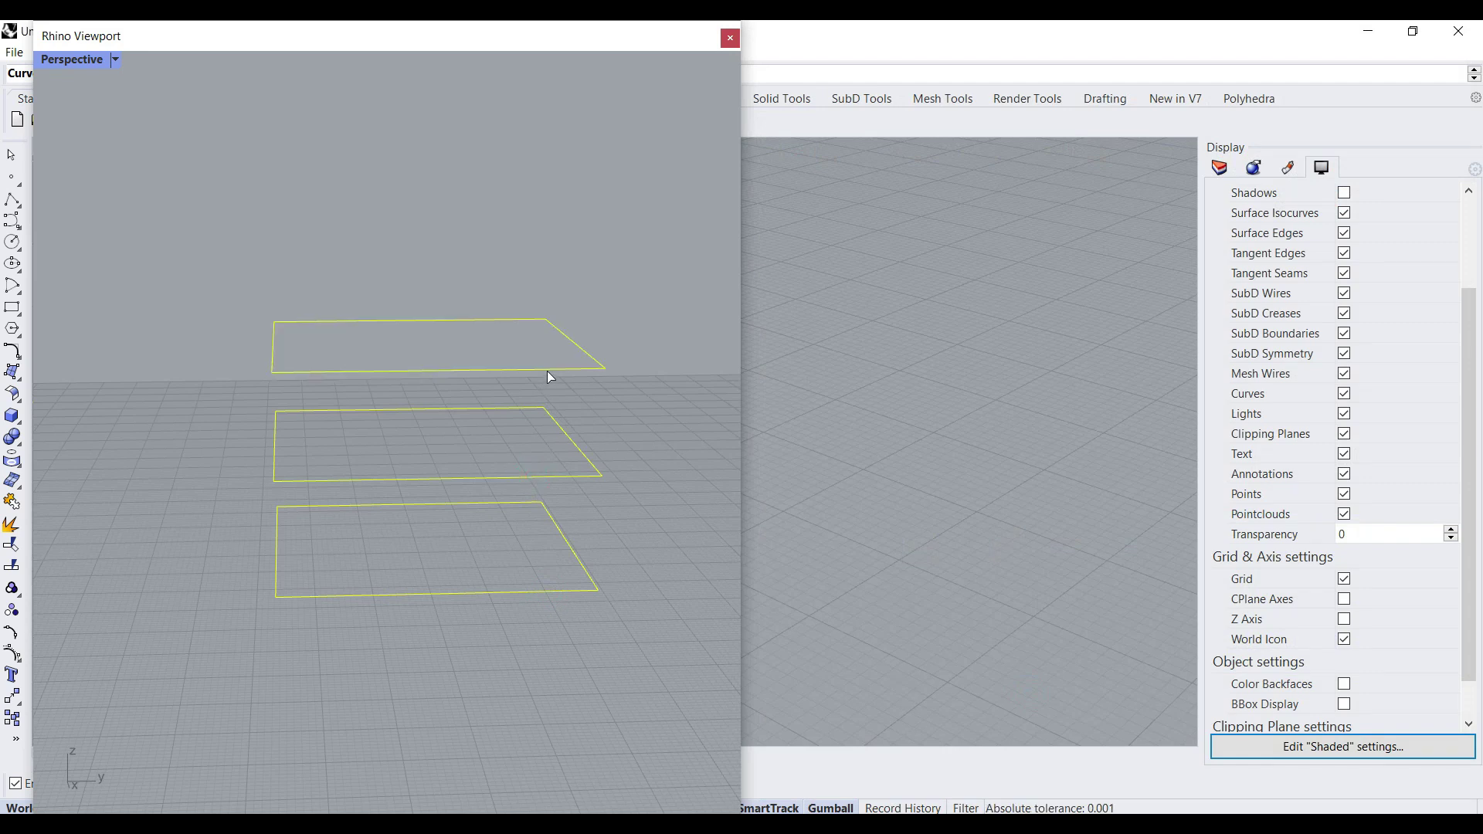
key(Return)
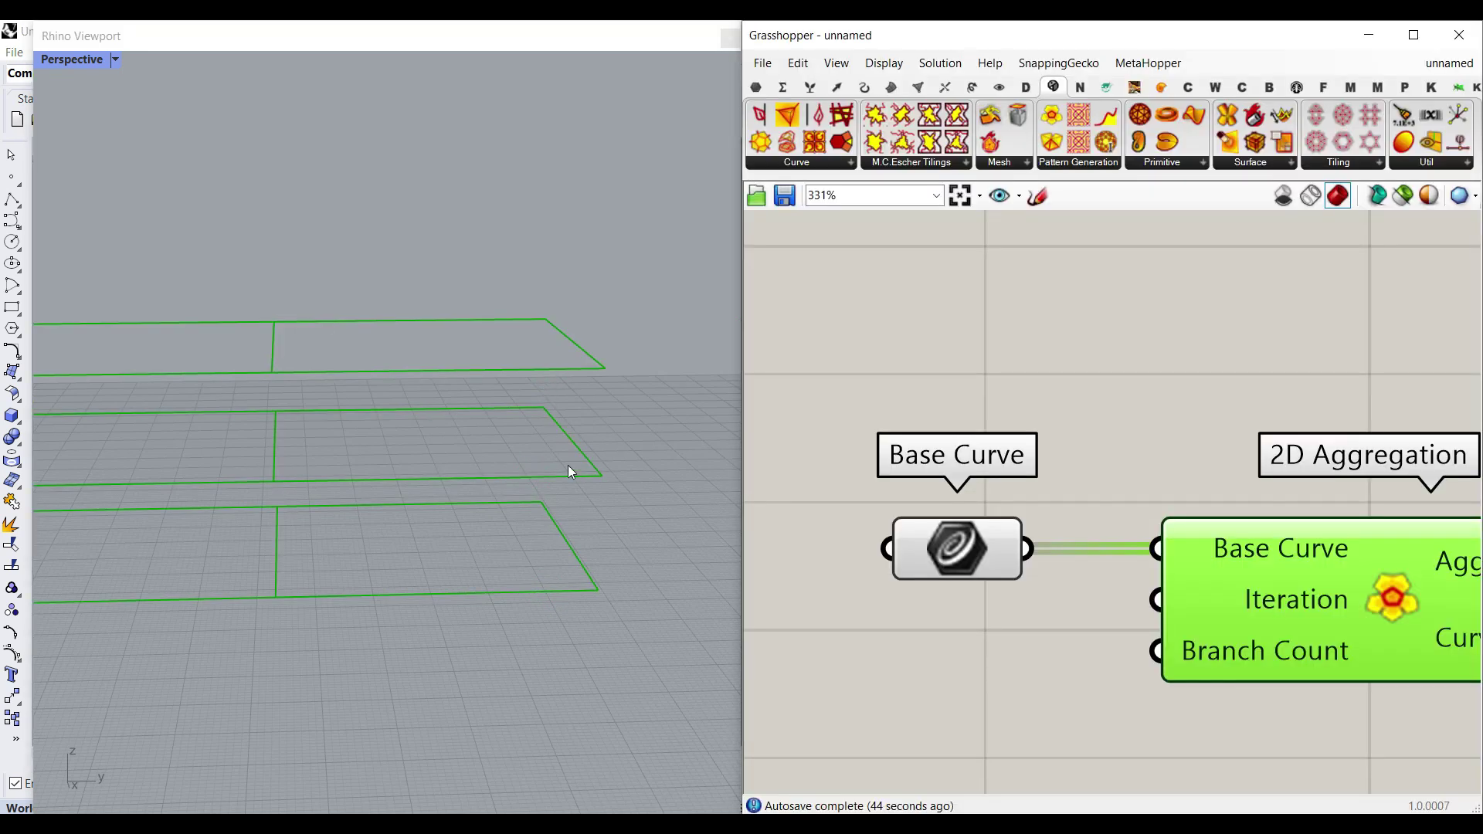
- Examine the default aggregation of the three outlines in the viewport alongside the component's inputs
click(957, 384)
scroll(397, 433, down, 8)
right_drag(401, 440, 705, 467)
scroll(392, 411, up, 7)
right_drag(1294, 568, 1206, 509)
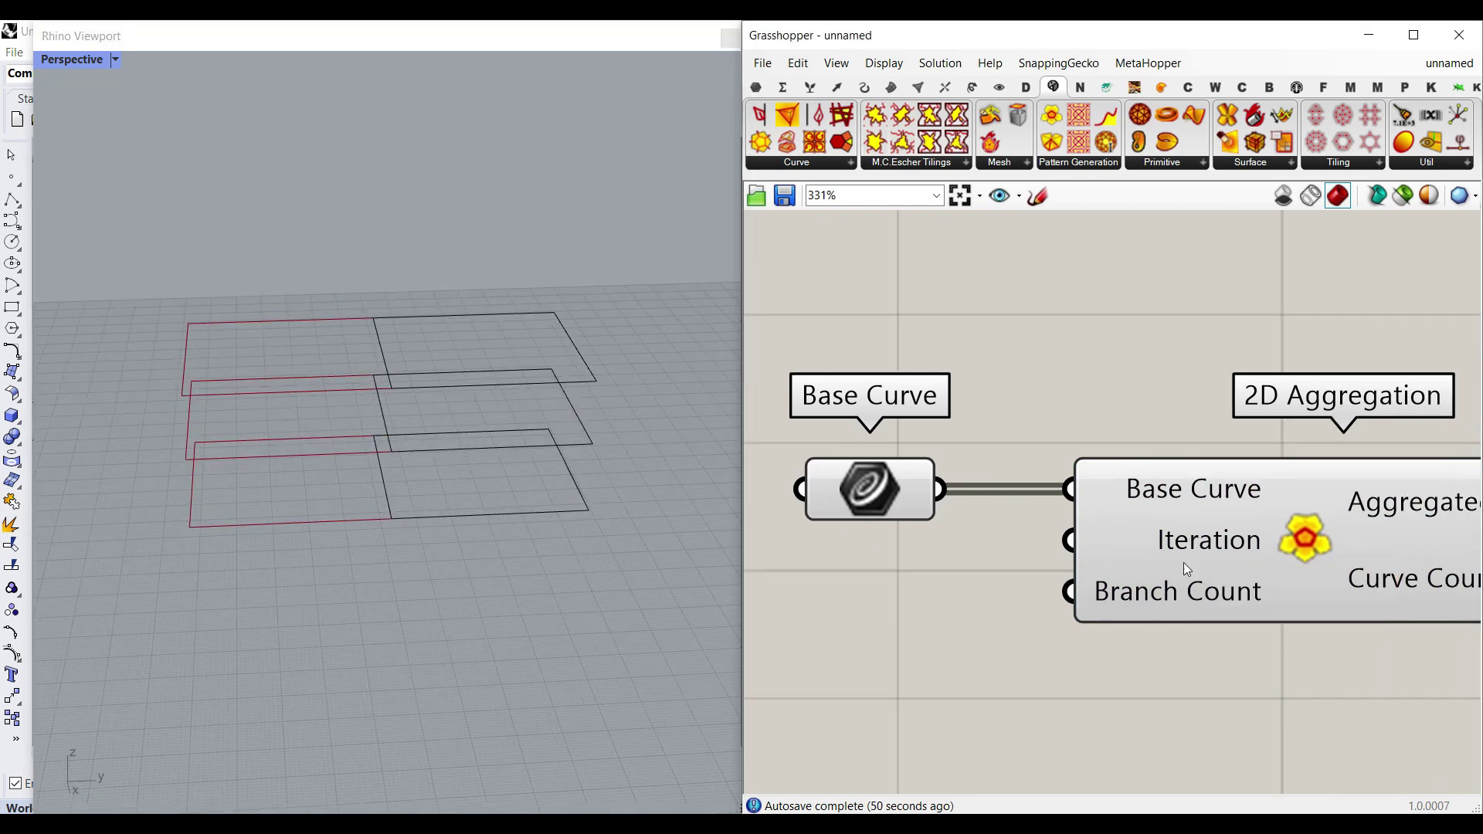
mouse_move(1189, 600)
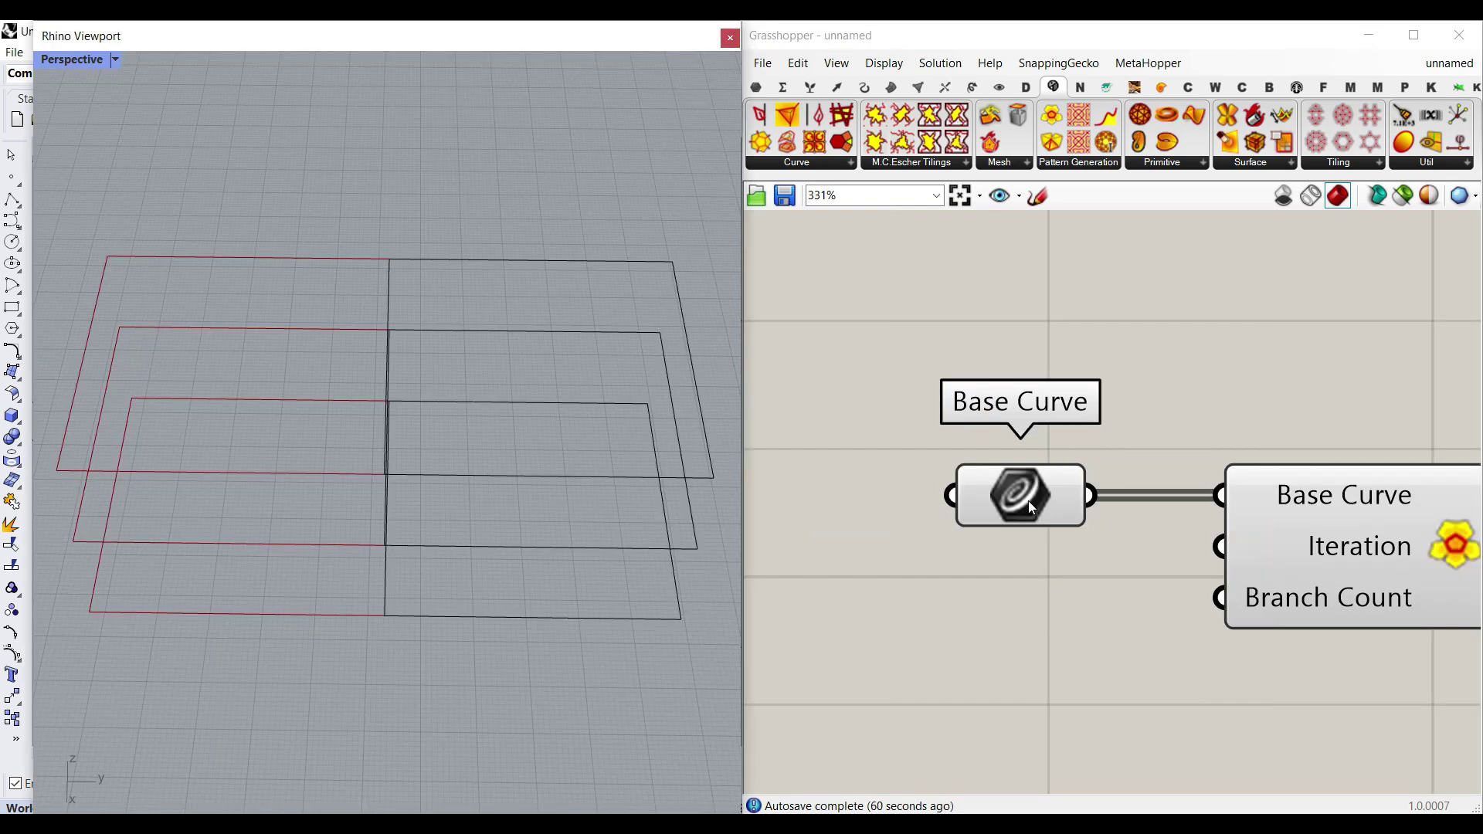
mouse_move(1030, 503)
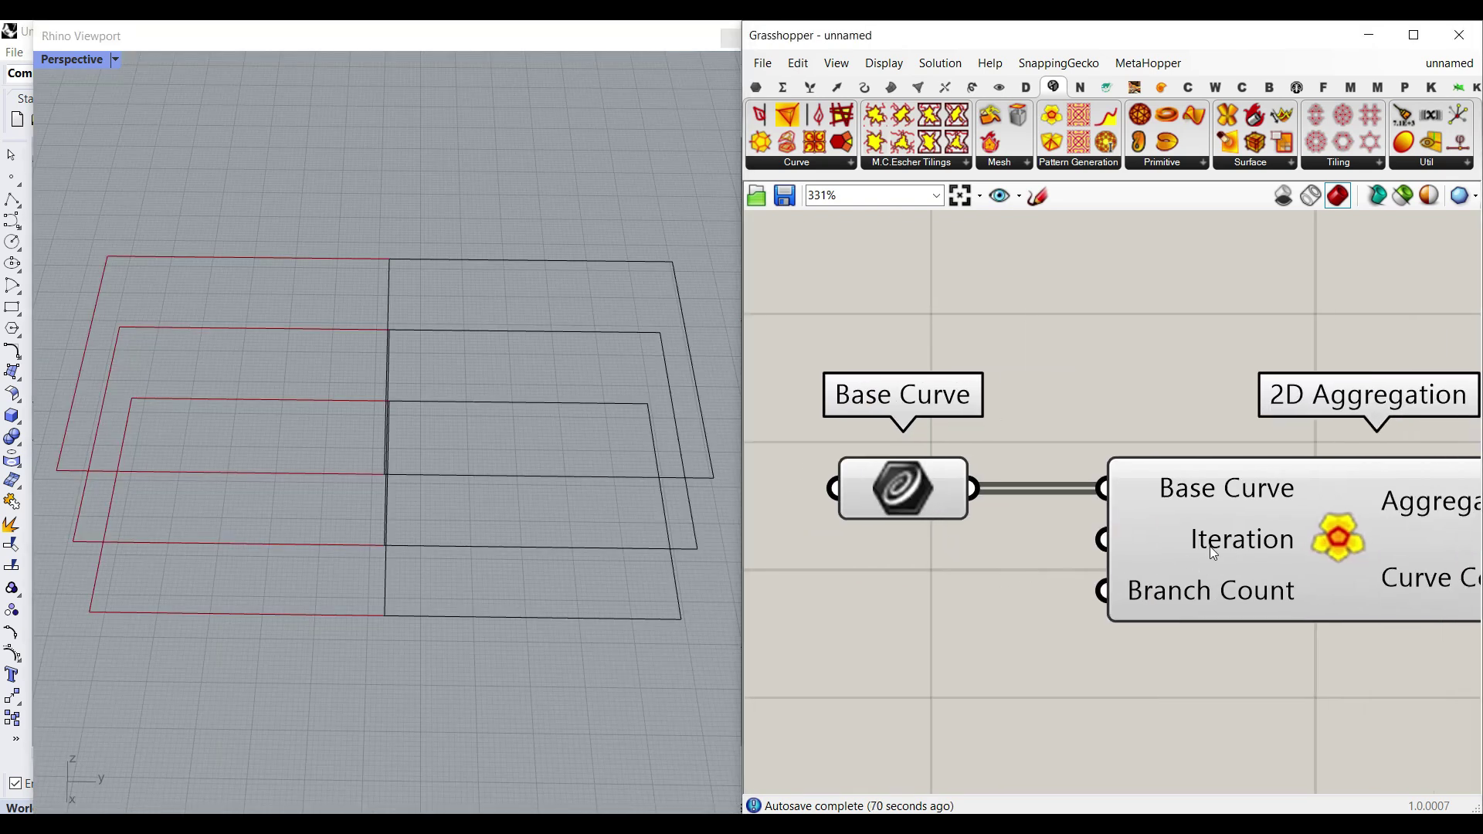
- Place a Gene Pool beneath the Base Curve parameter
right_drag(920, 597, 1004, 582)
click(763, 88)
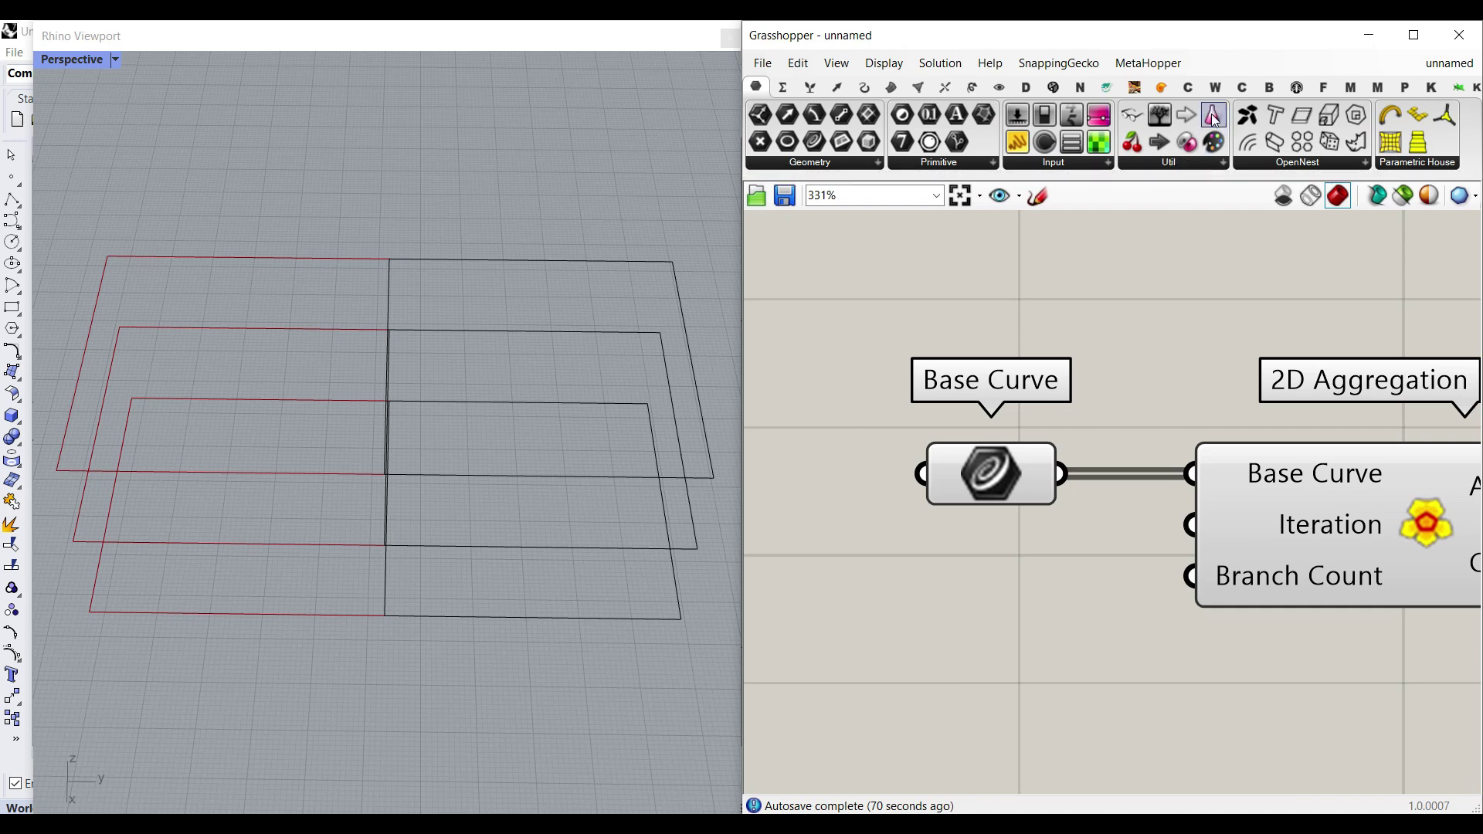
click(957, 652)
right_drag(1004, 665, 1107, 601)
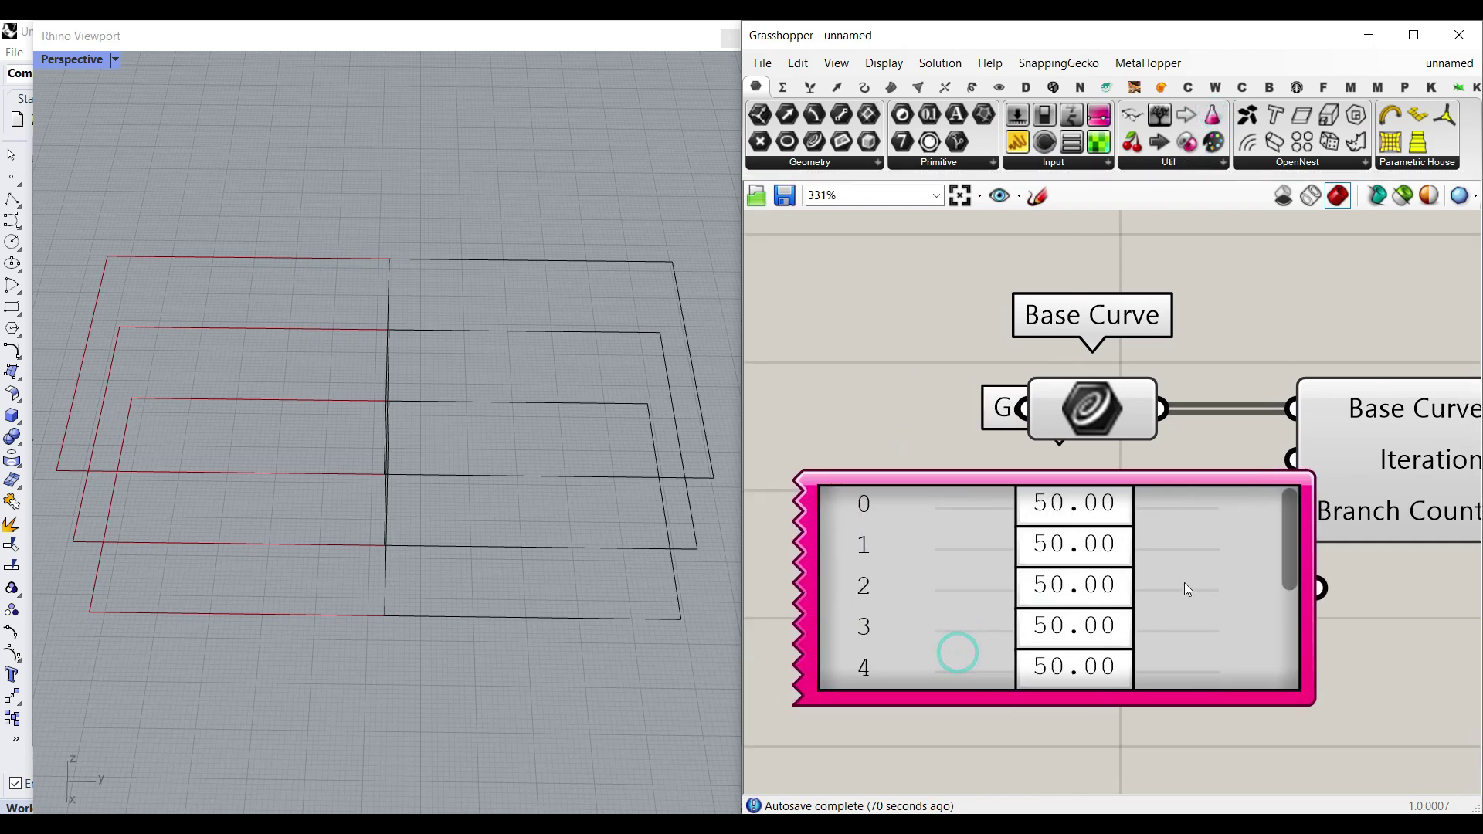
drag(1186, 576, 1148, 612)
- Configure the Gene Pool with 3 genes, 0 decimals and a maximum of 10
double_click(1148, 612)
double_click(1218, 556)
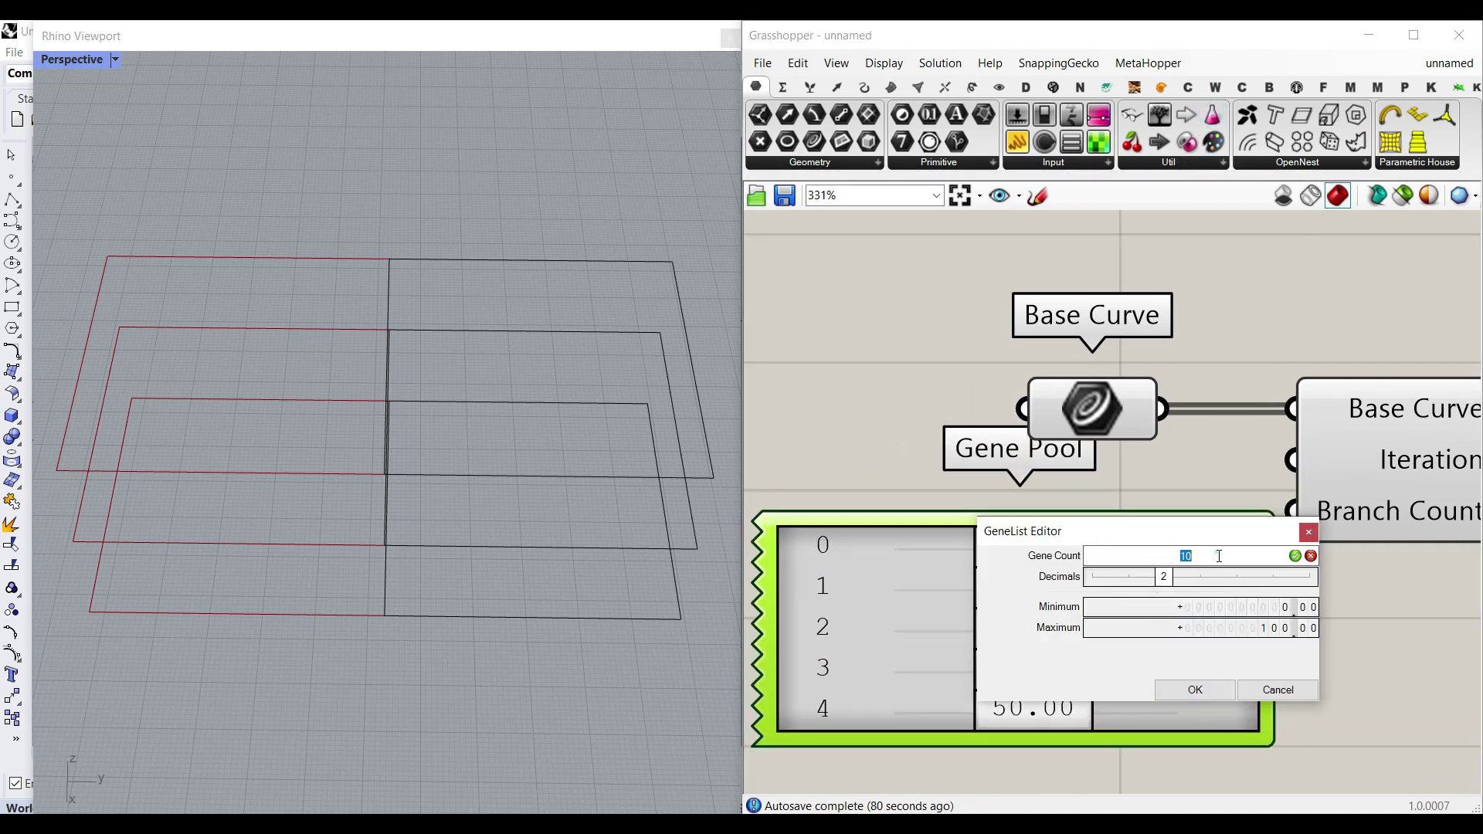
text(3)
click(1295, 556)
drag(1169, 577, 1101, 581)
double_click(1299, 612)
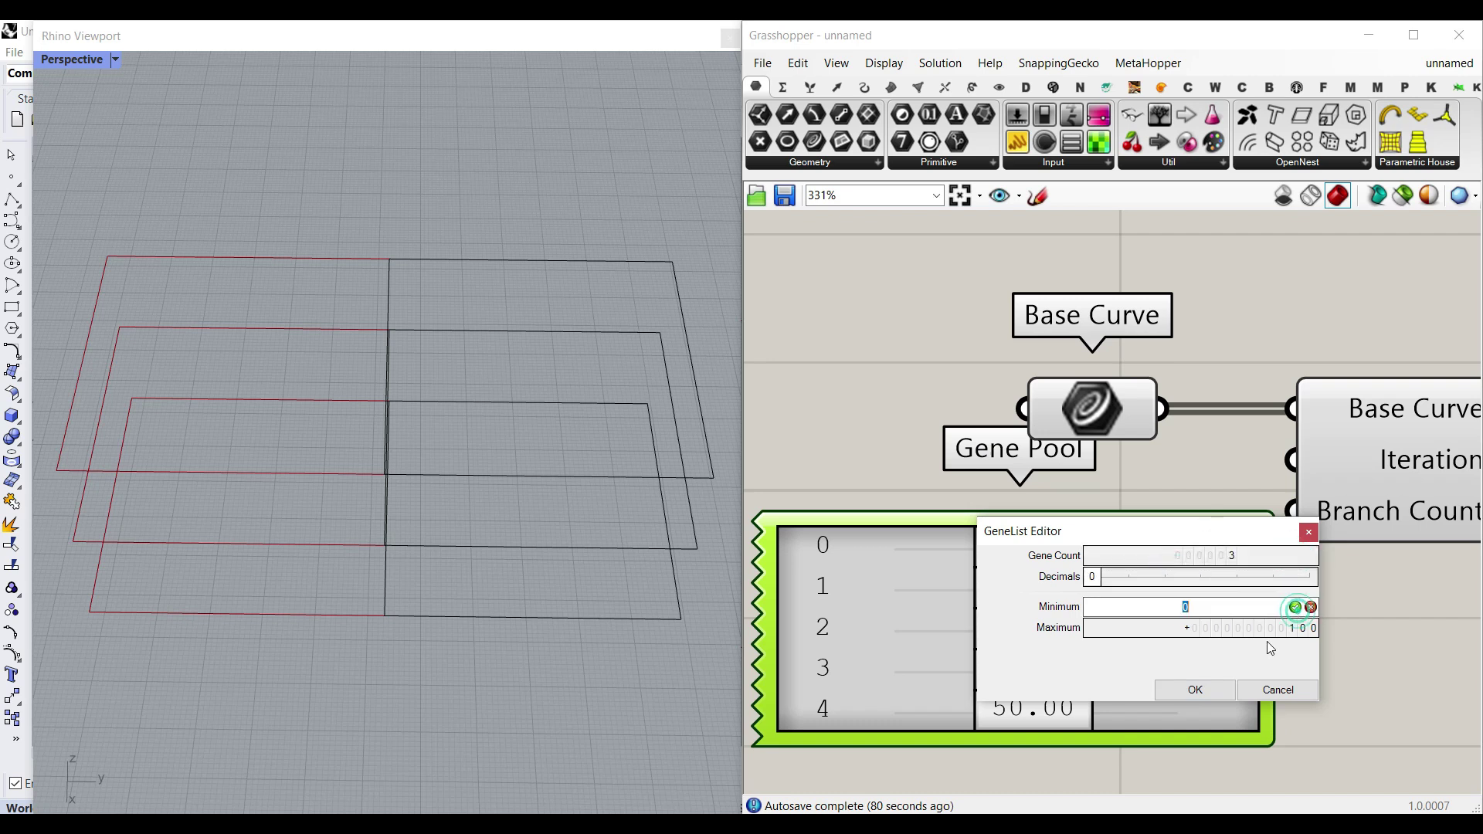
double_click(1279, 629)
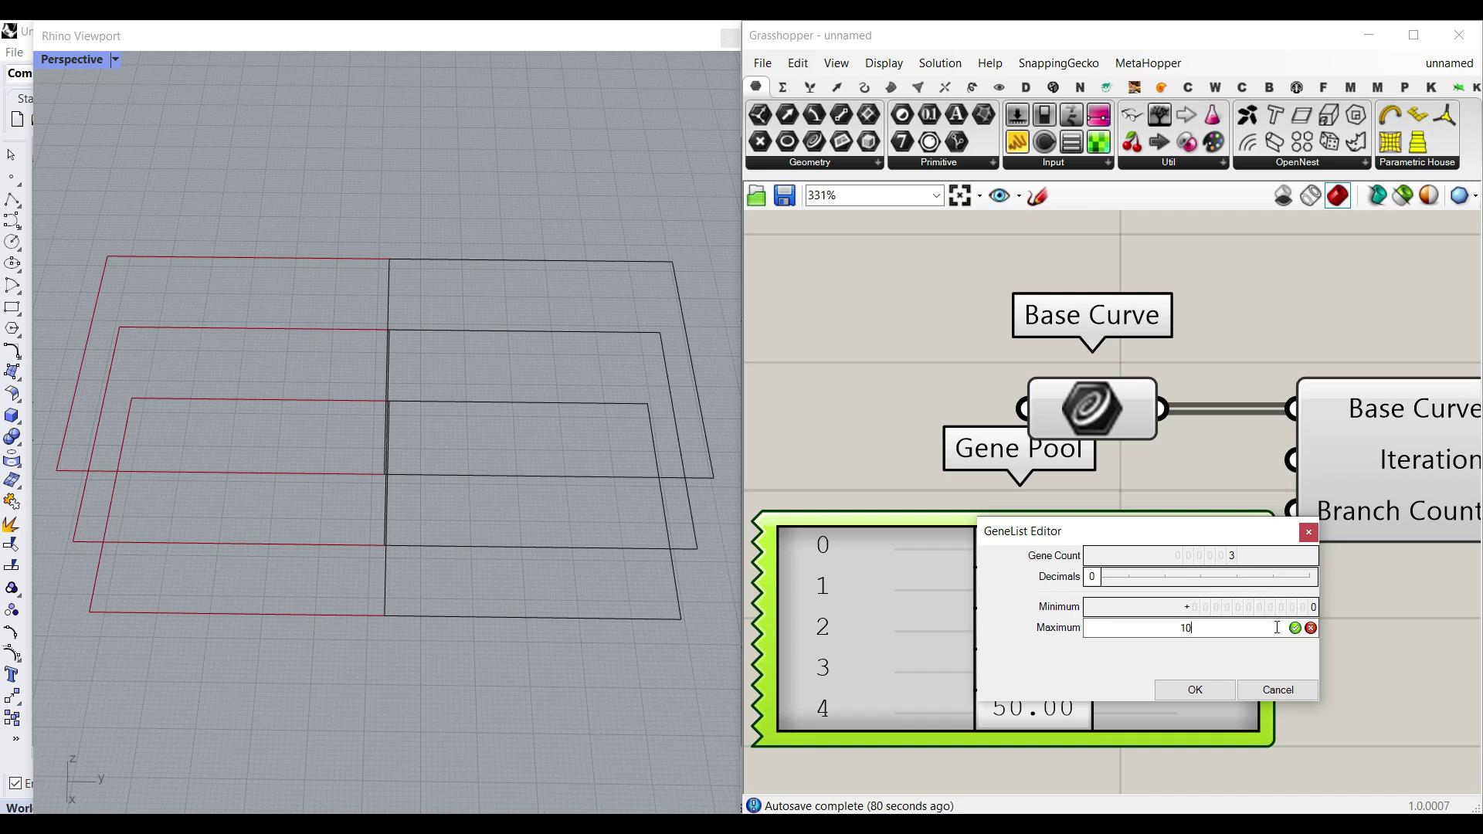
click(1228, 686)
- Shrink the Gene Pool and connect it to the Iteration input of 2D Aggregation
scroll(1193, 678, down, 2)
drag(1245, 717, 1118, 730)
drag(1142, 628, 1251, 492)
scroll(313, 573, down, 6)
right_drag(313, 573, 298, 565)
scroll(298, 565, up, 3)
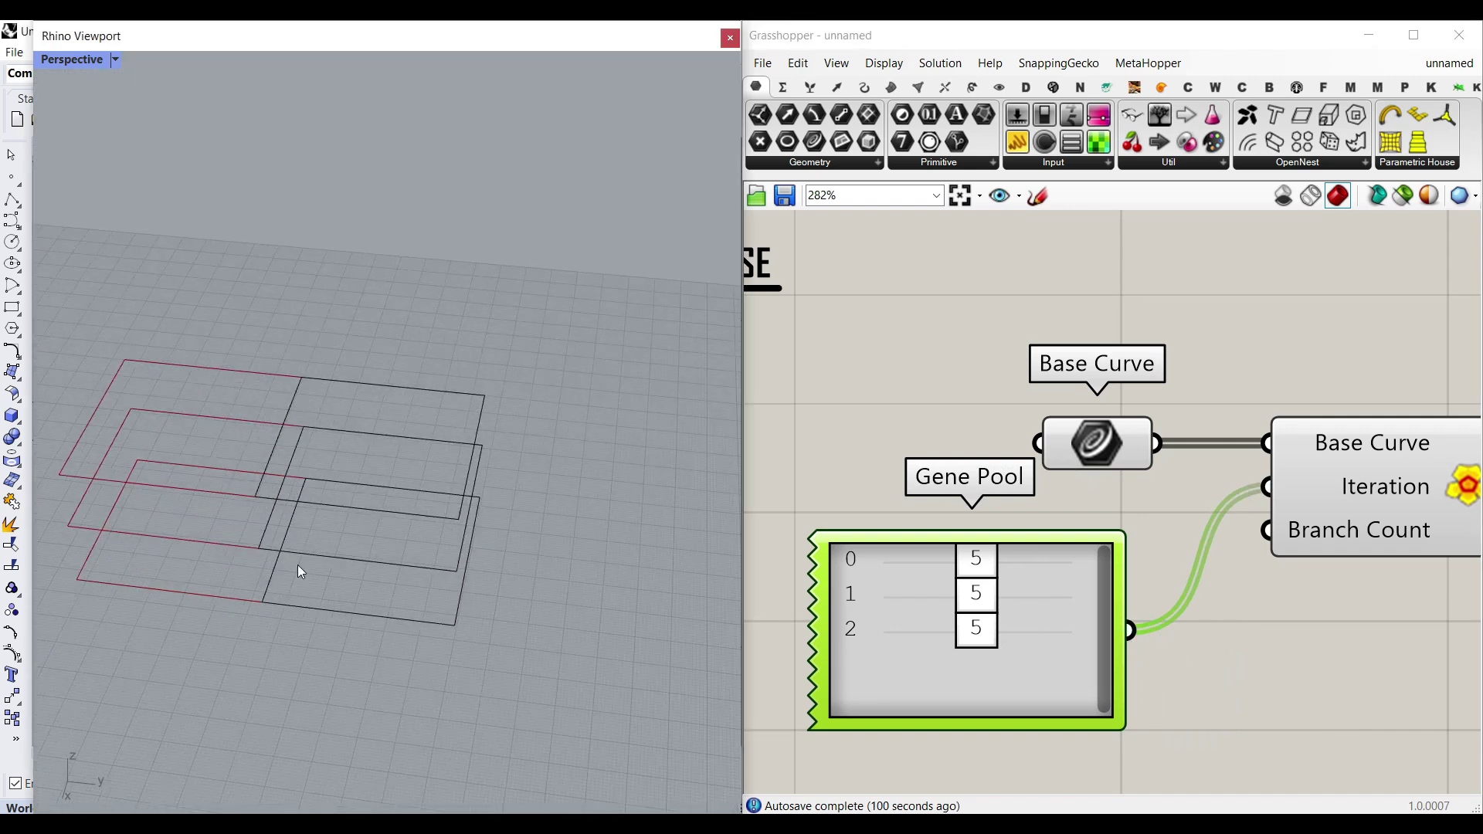
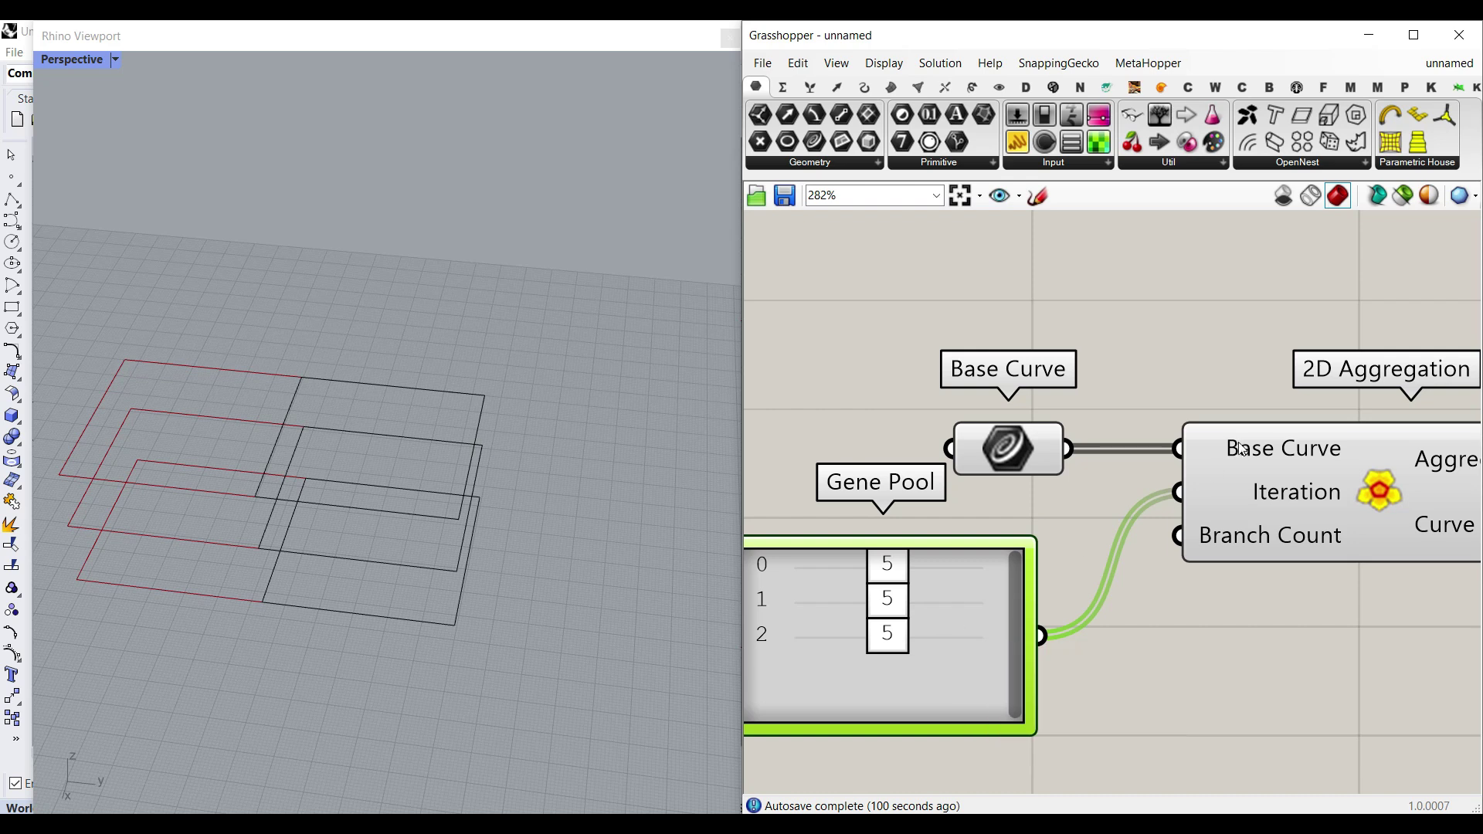
- Graft the Base Curve and Iteration inputs of 2D Aggregation
click(1260, 598)
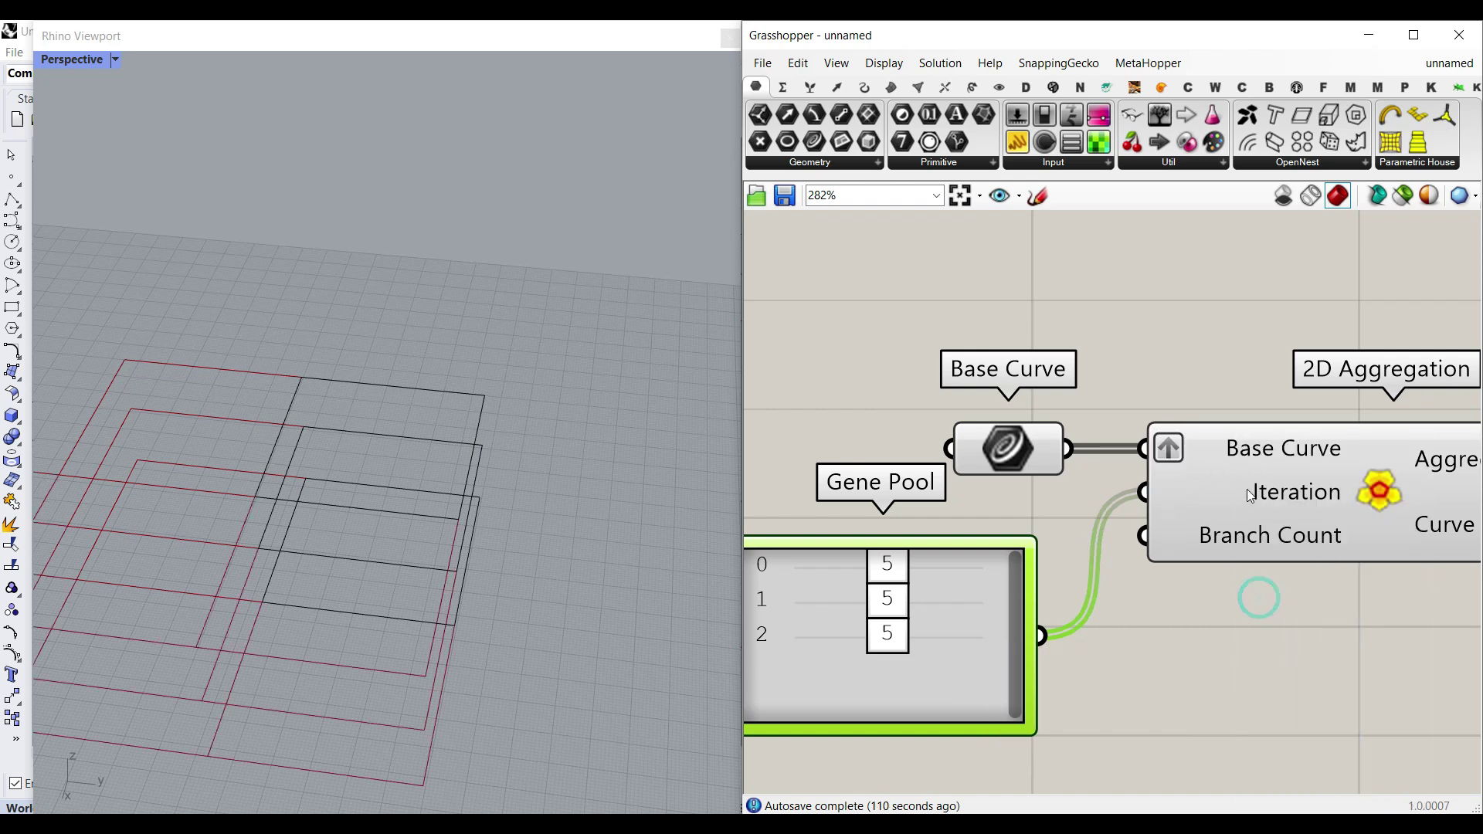
right_click(1244, 497)
click(1275, 610)
- Set the three iteration genes to 7, 5 and 2, checking how each floor's aggregation responds
scroll(563, 462, down, 3)
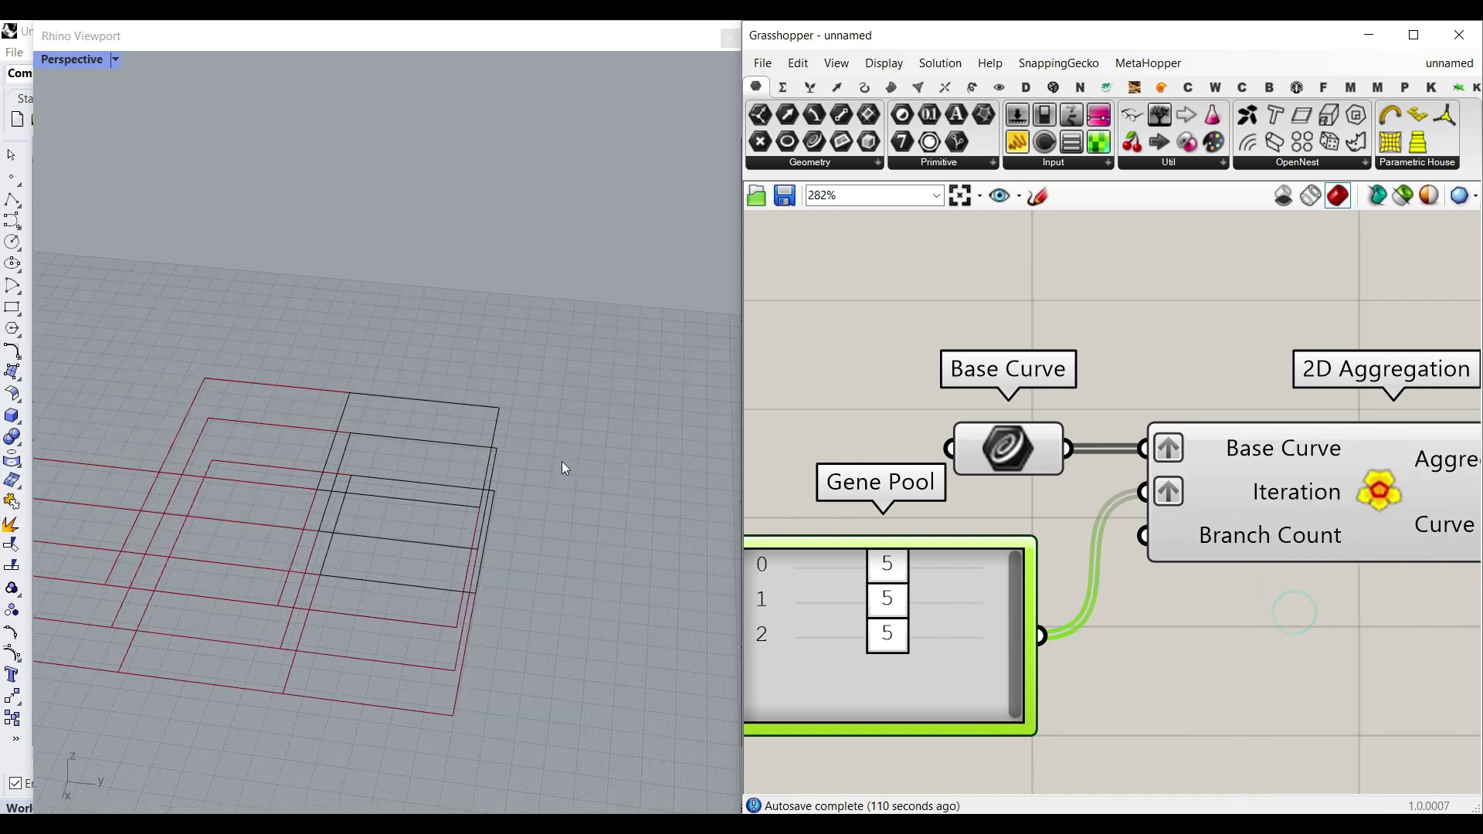
right_drag(563, 462, 526, 503)
drag(897, 569, 865, 604)
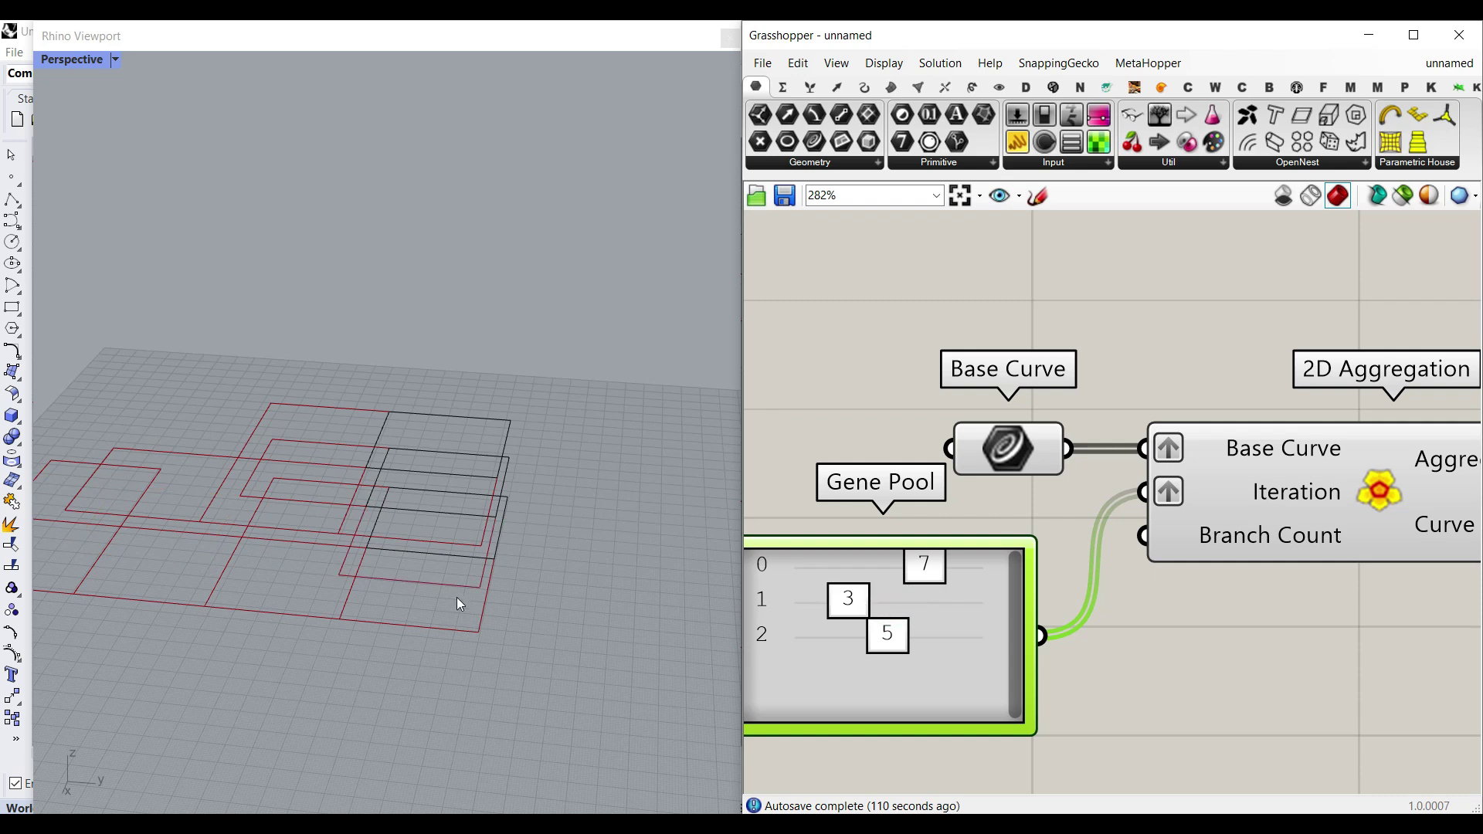
right_drag(457, 596, 496, 536)
drag(863, 615, 881, 649)
right_drag(429, 479, 488, 550)
mouse_move(926, 576)
mouse_down()
mouse_move(985, 583)
mouse_move(932, 586)
mouse_up()
drag(846, 605, 846, 645)
right_drag(418, 557, 507, 377)
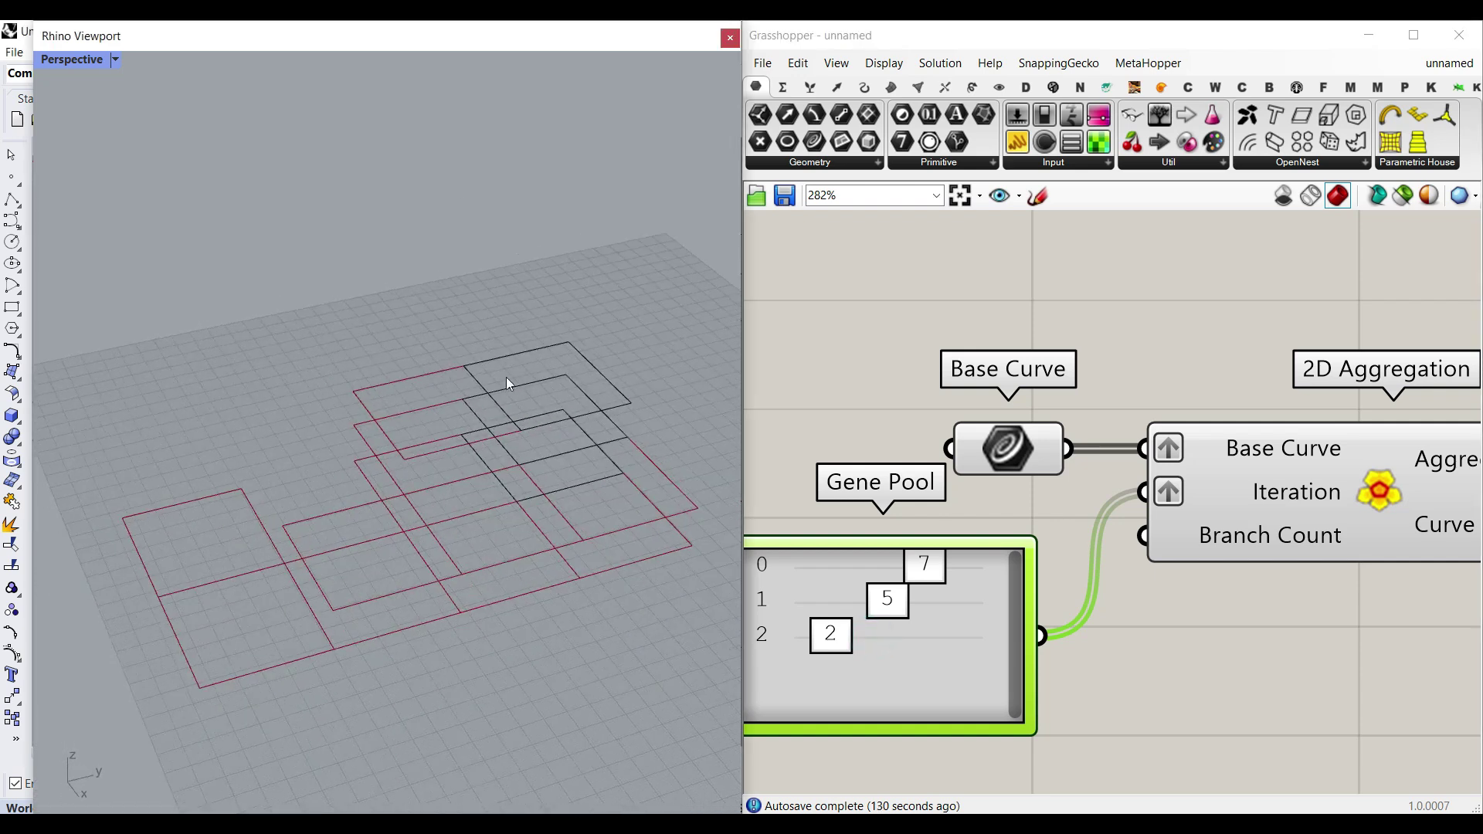
right_drag(530, 523, 513, 401)
right_drag(485, 569, 456, 487)
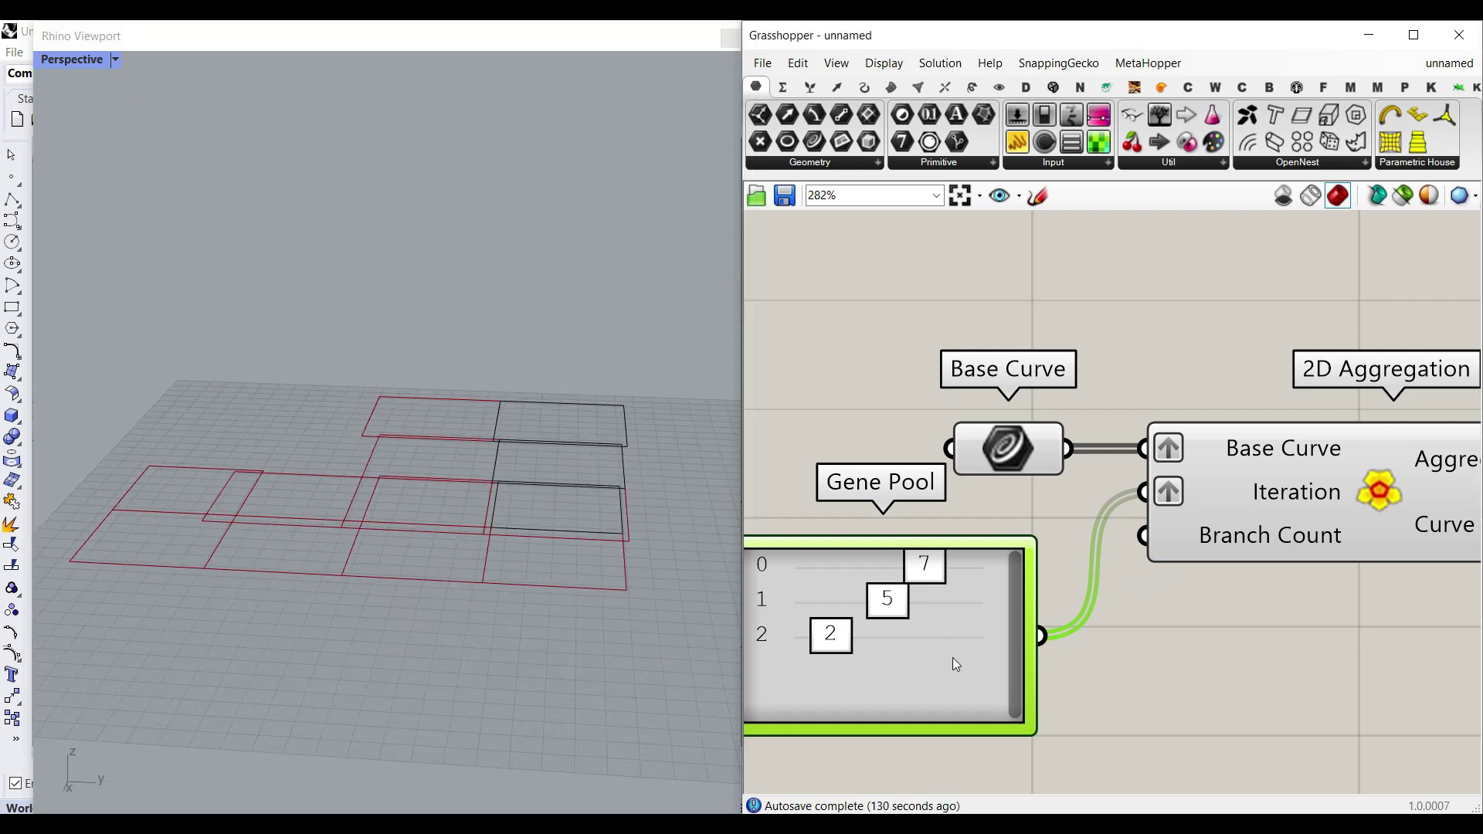
- Duplicate the Gene Pool below the original
right_drag(953, 657, 972, 557)
scroll(1278, 445, down, 2)
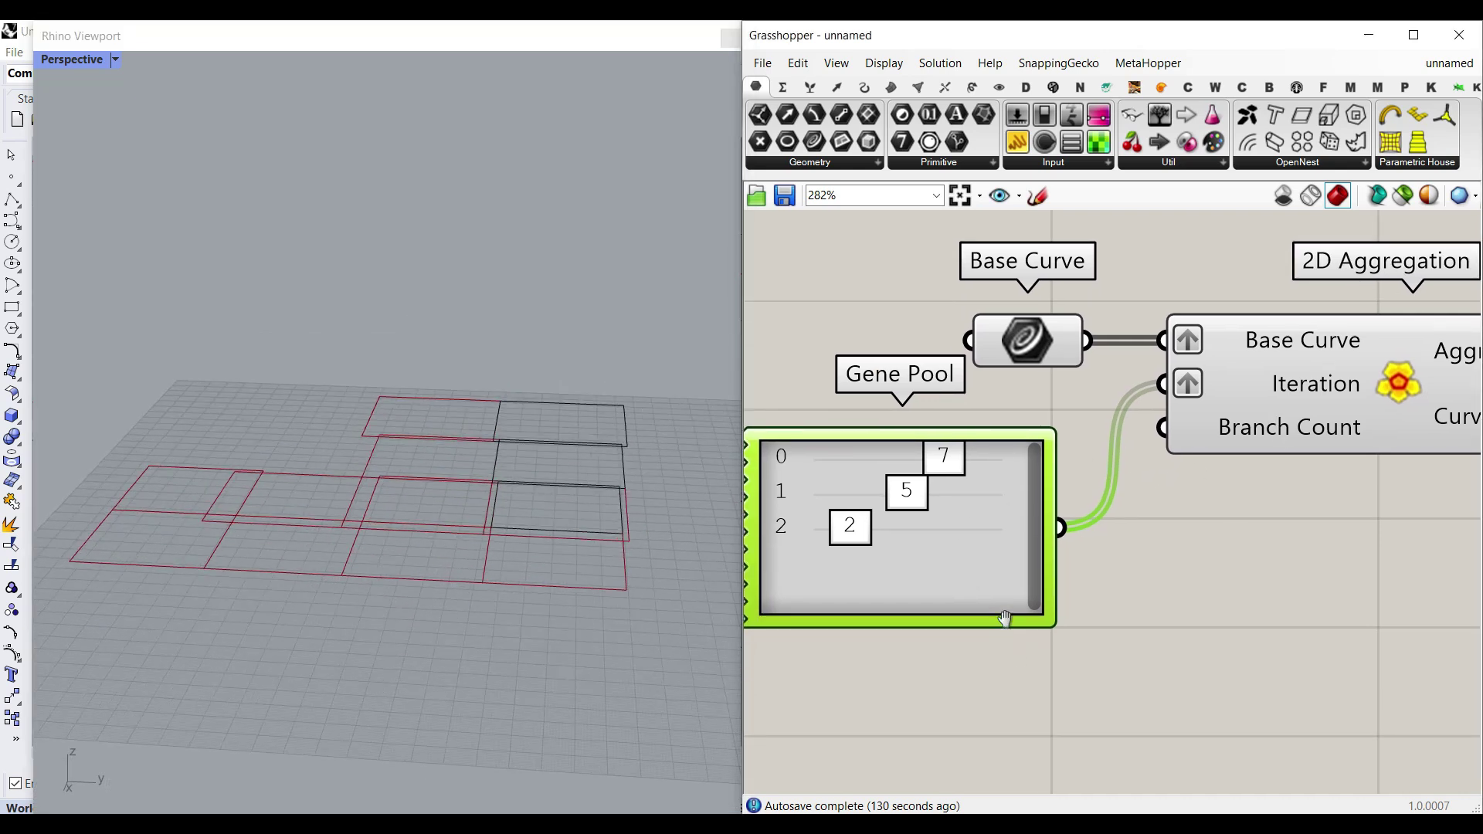
alt+drag(983, 542, 971, 705)
- Set the duplicated Gene Pool's minimum to 1 and maximum to 3
double_click(971, 704)
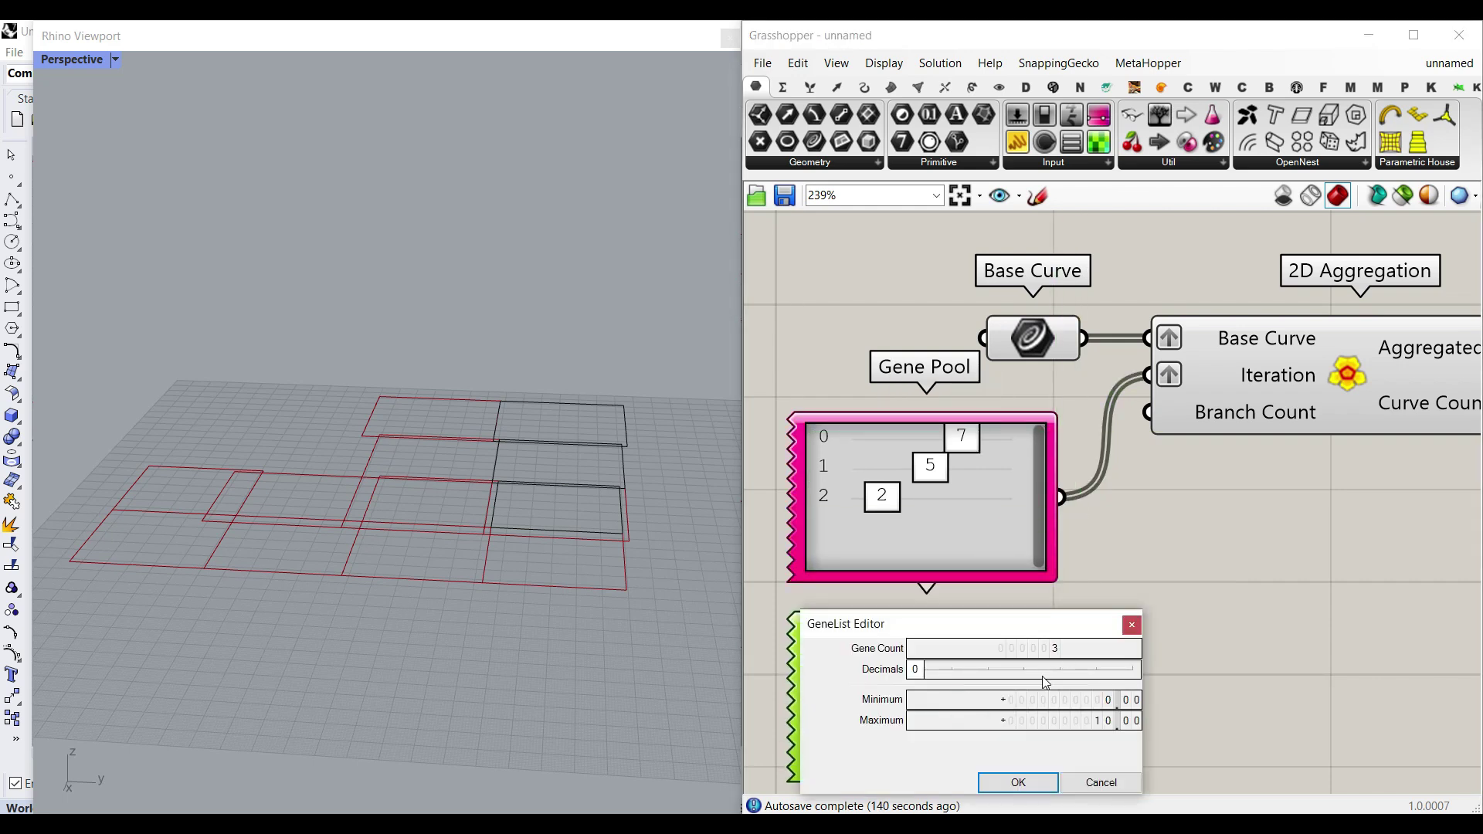
double_click(1097, 705)
text(1)
double_click(1090, 721)
text(3)
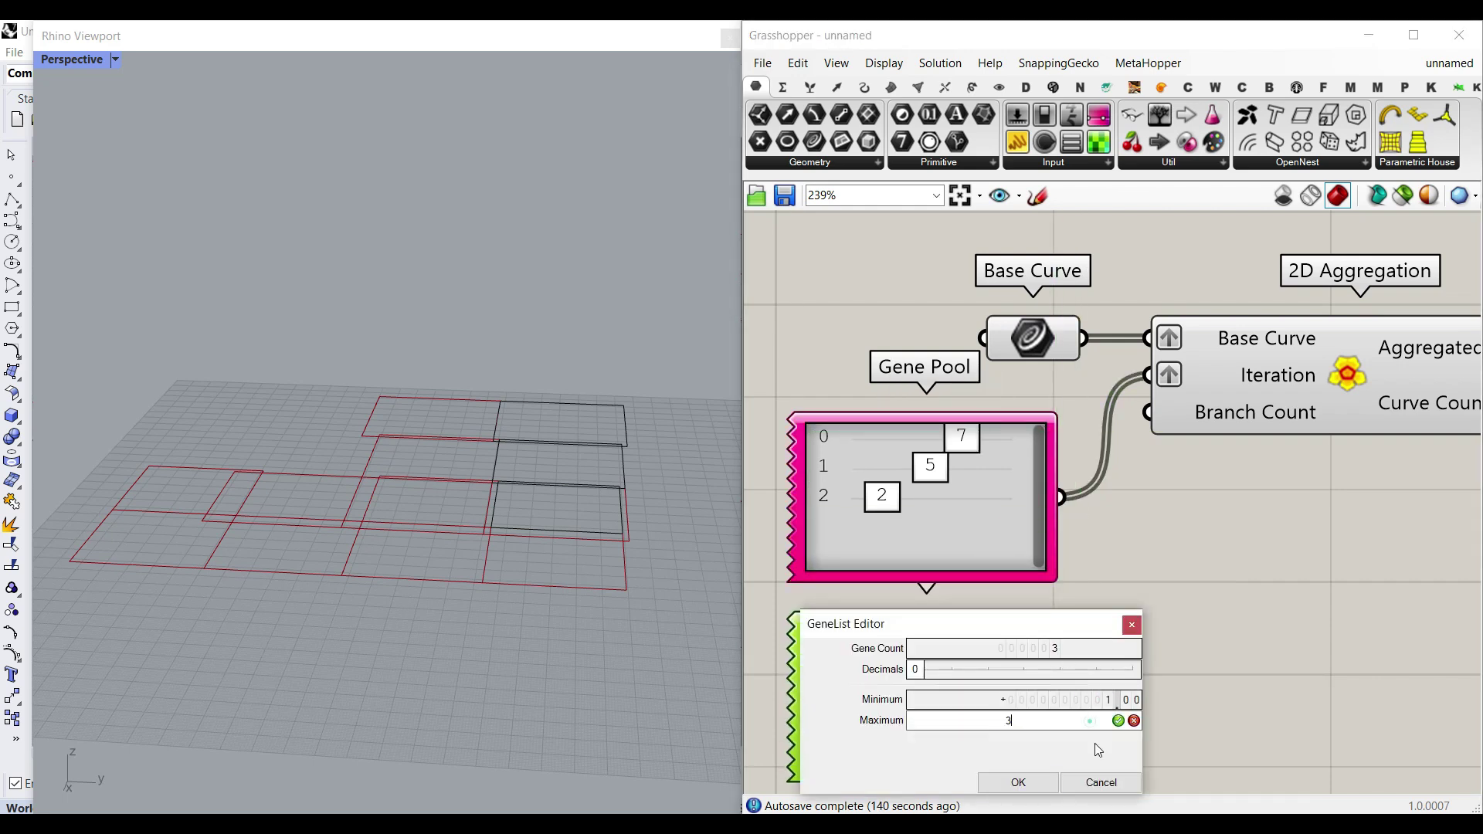
click(1005, 786)
- Connect the duplicated Gene Pool to the Branch Count input and graft that input
right_drag(1074, 700, 1045, 655)
drag(1044, 656, 1168, 369)
right_click(1168, 369)
click(1186, 528)
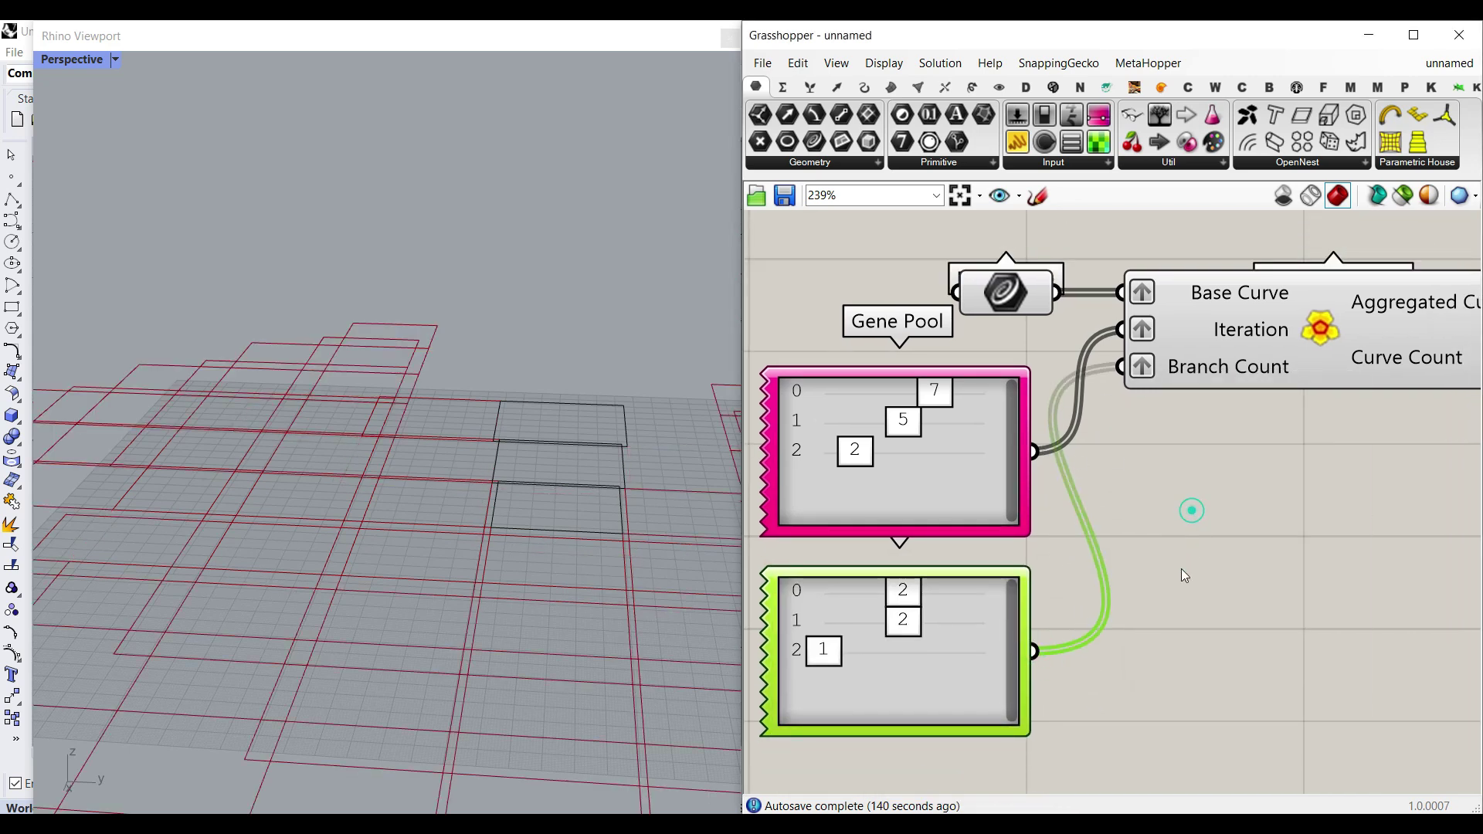
- Set all three branch count genes to 1
scroll(524, 575, down, 5)
right_drag(524, 576, 525, 544)
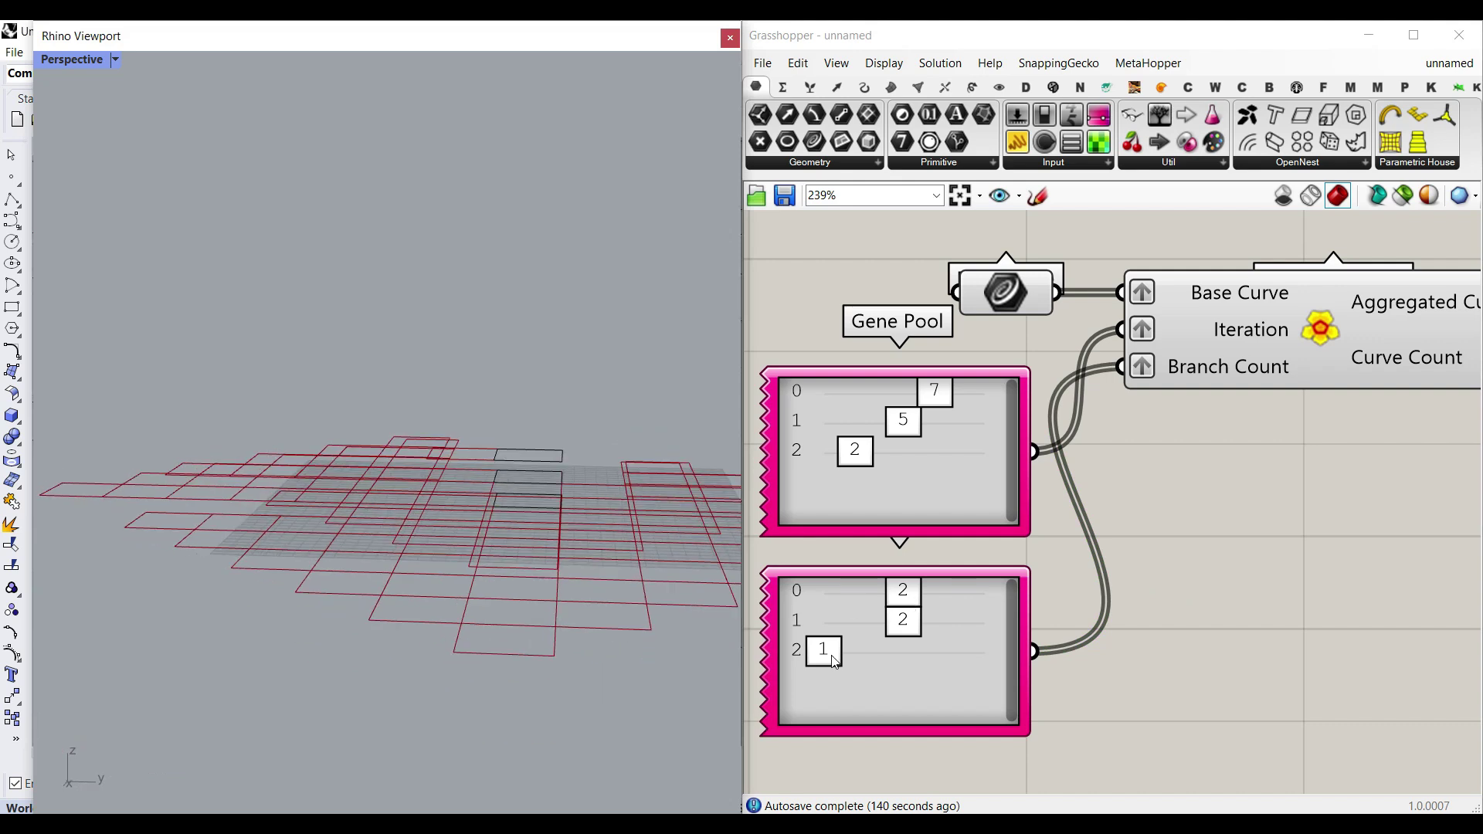
drag(877, 632, 800, 631)
drag(896, 603, 823, 592)
right_drag(440, 540, 566, 344)
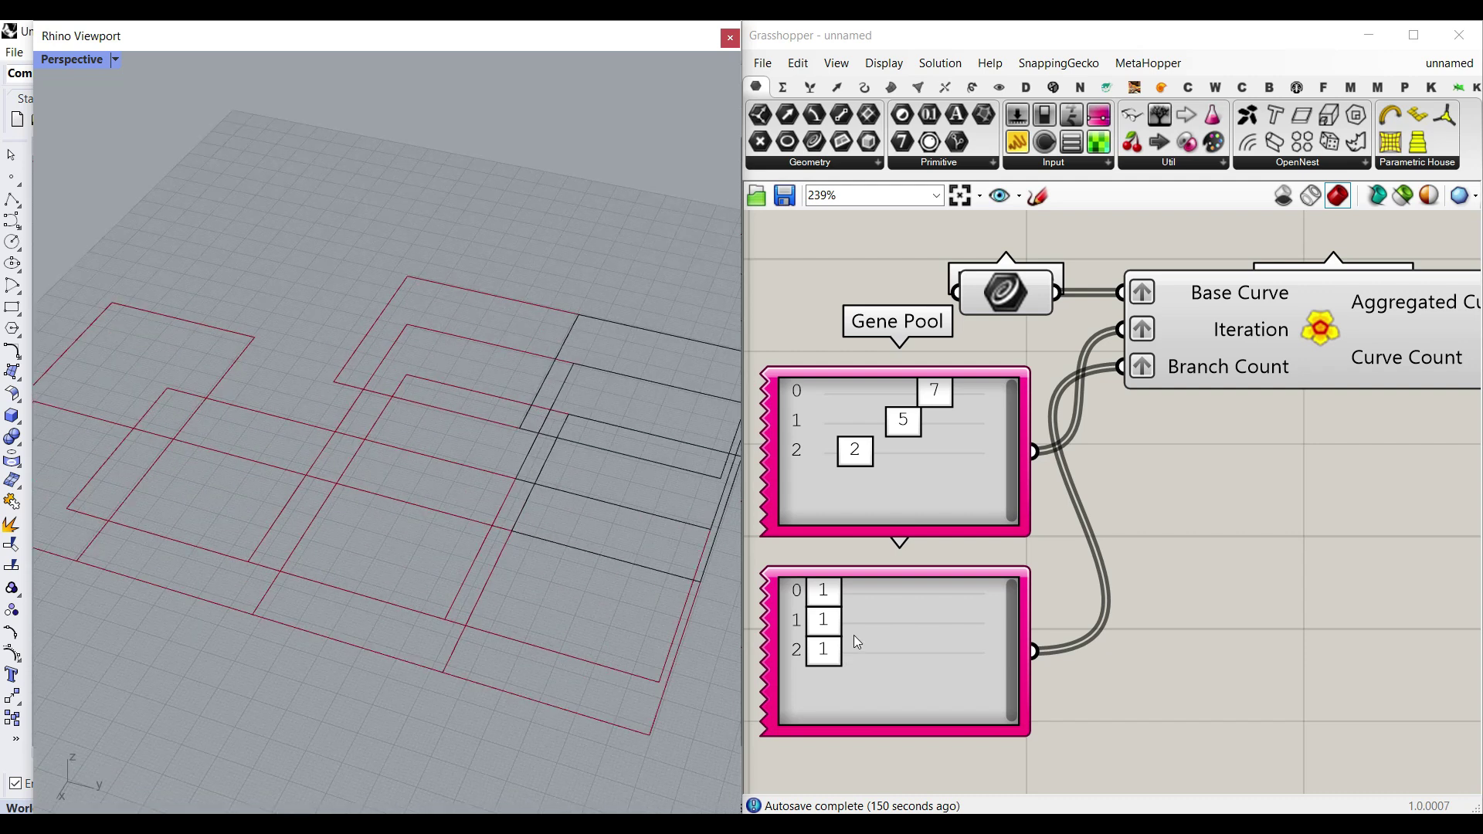
- Set the third branch count gene to 2 and inspect its floor's branching in the viewport
drag(840, 666, 903, 651)
right_drag(702, 646, 482, 403)
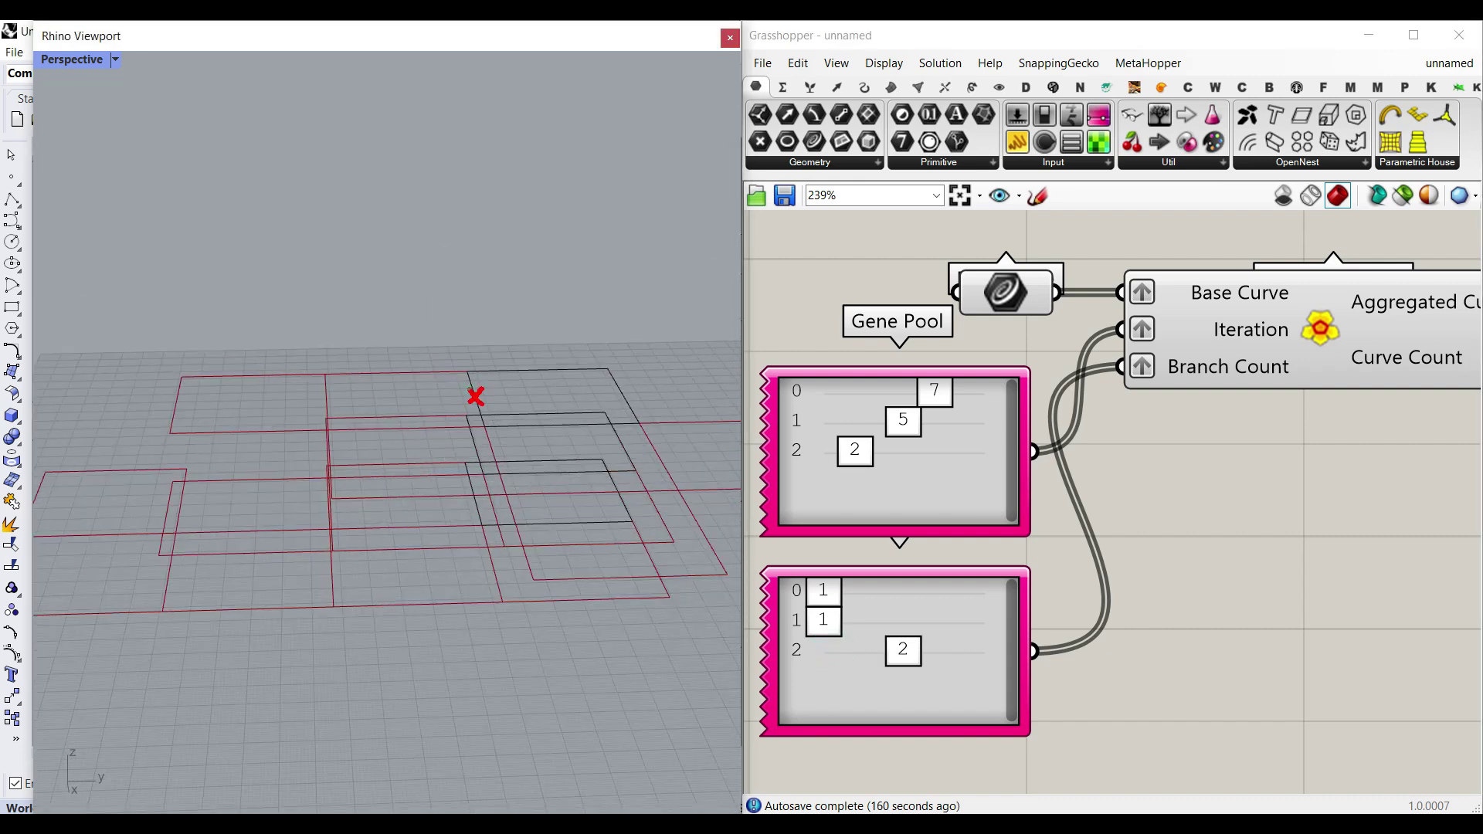
right_drag(490, 477, 498, 408)
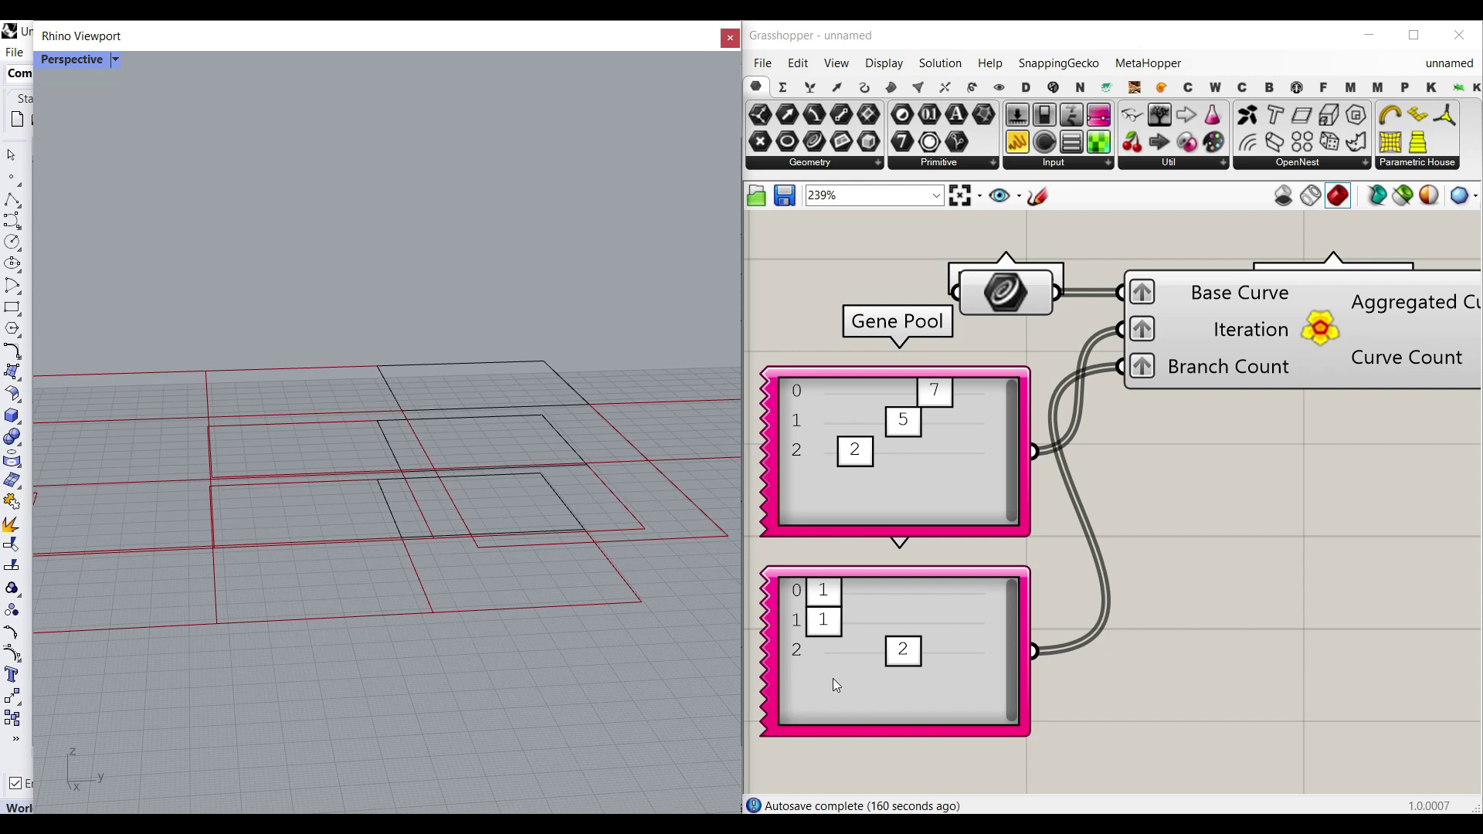
- Raise the branch count Gene Pool's maximum to 4 and set its third gene to 4
double_click(858, 679)
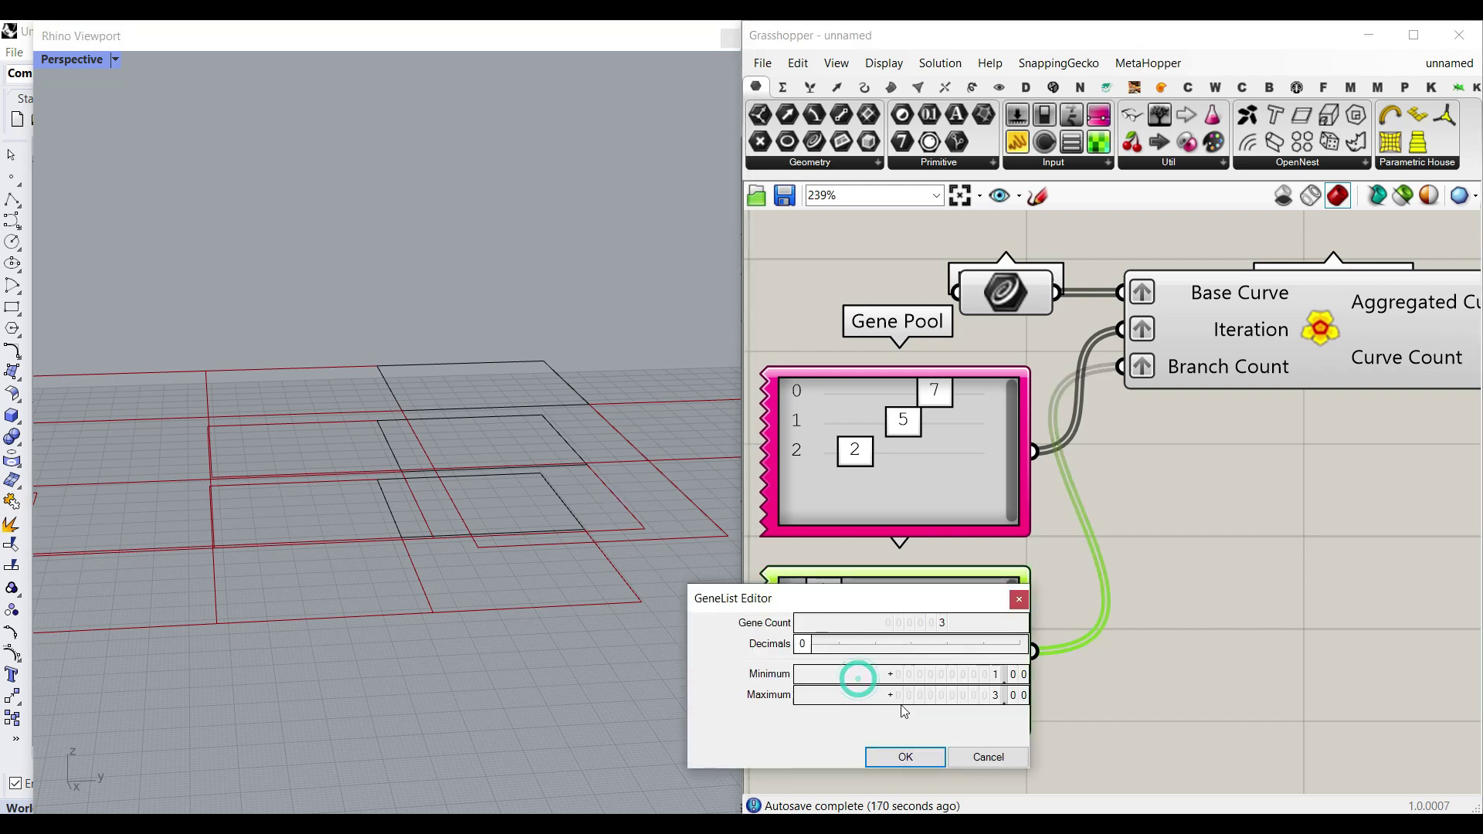
click(996, 684)
click(905, 757)
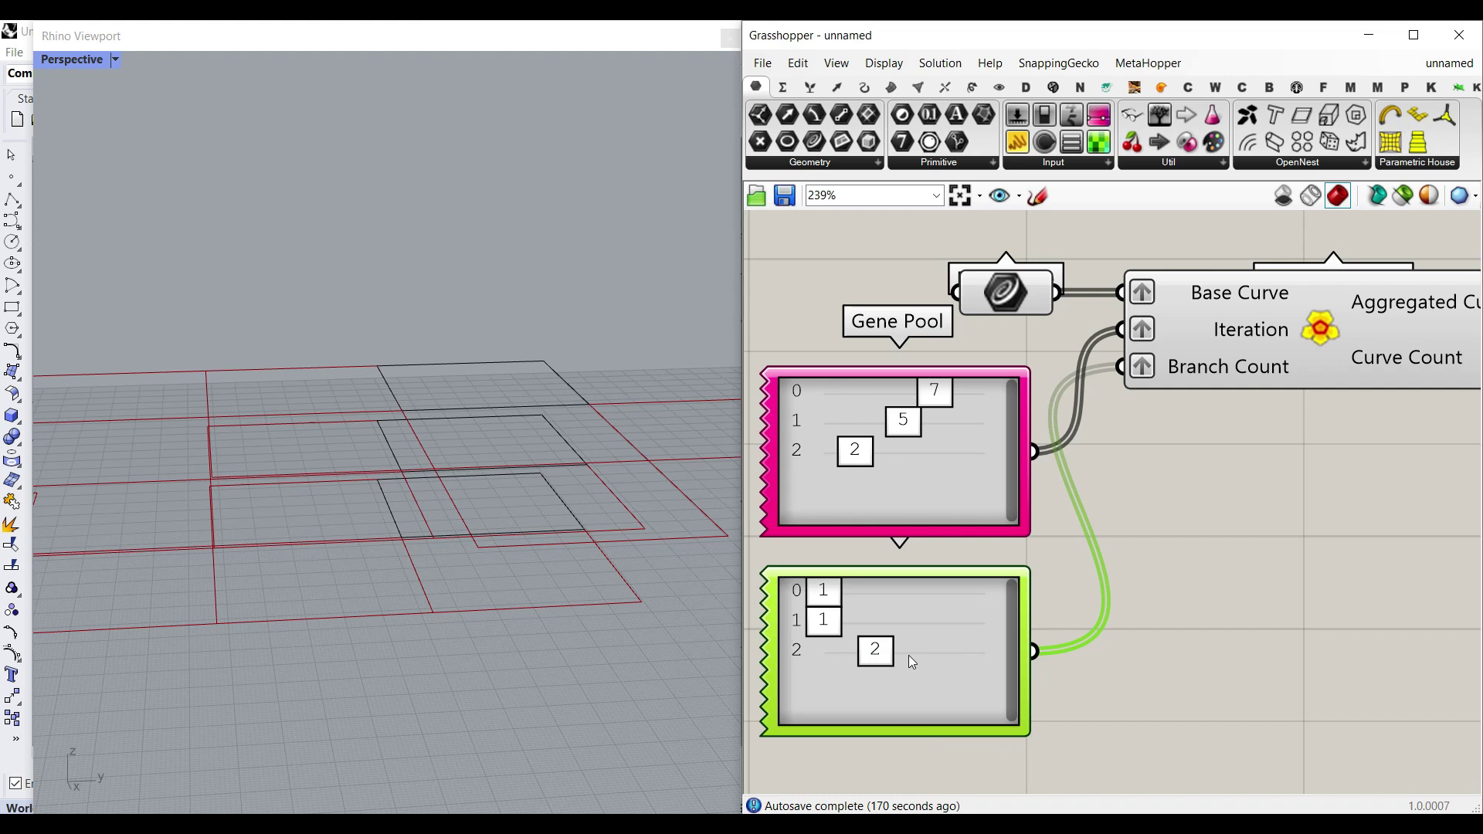
drag(875, 652, 989, 654)
scroll(307, 430, down, 4)
right_drag(378, 447, 350, 374)
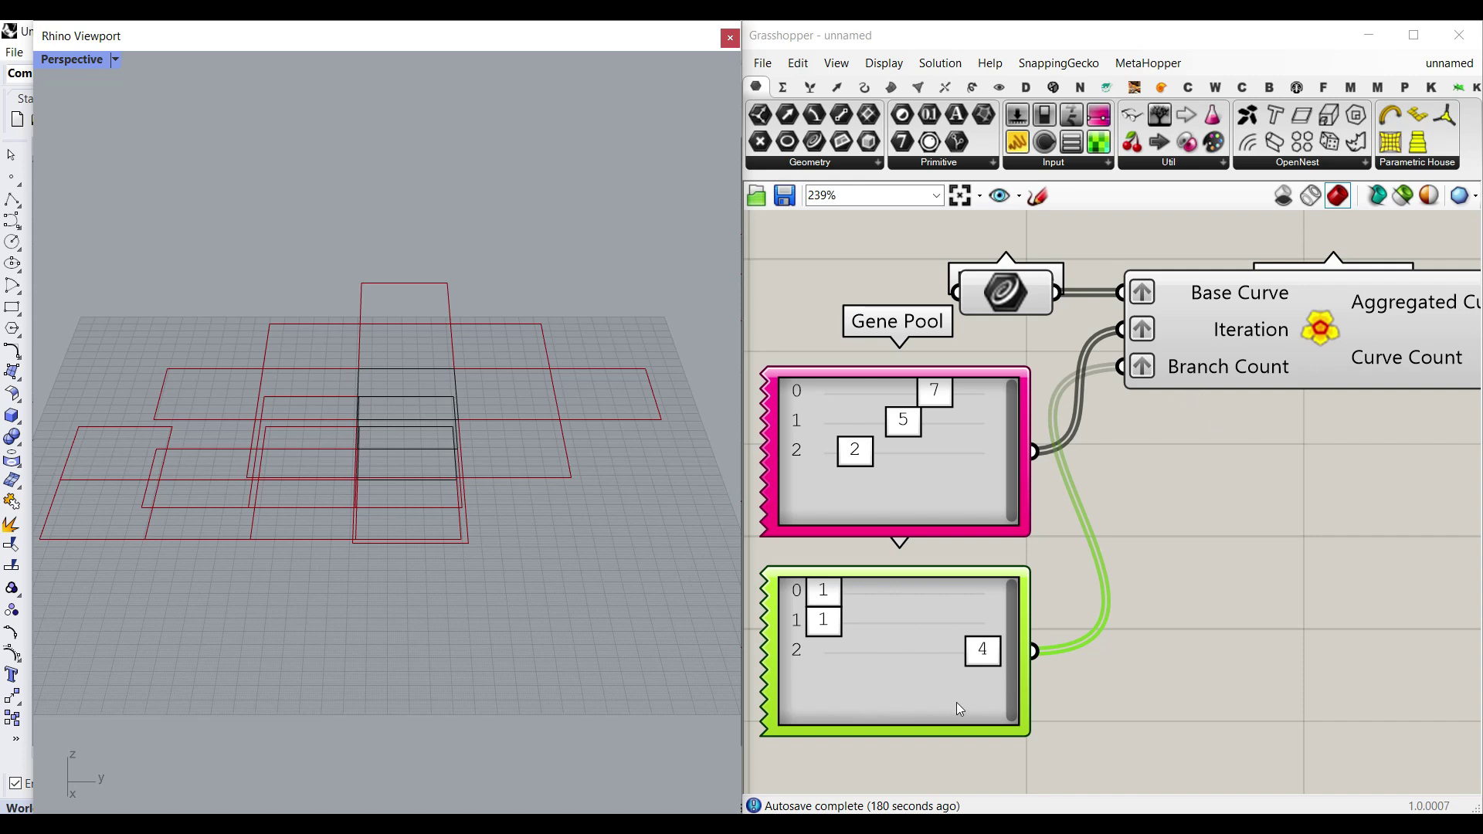
- Delete the Gene Pool feeding Branch Count and review the remaining aggregation in the viewport
key(Delete)
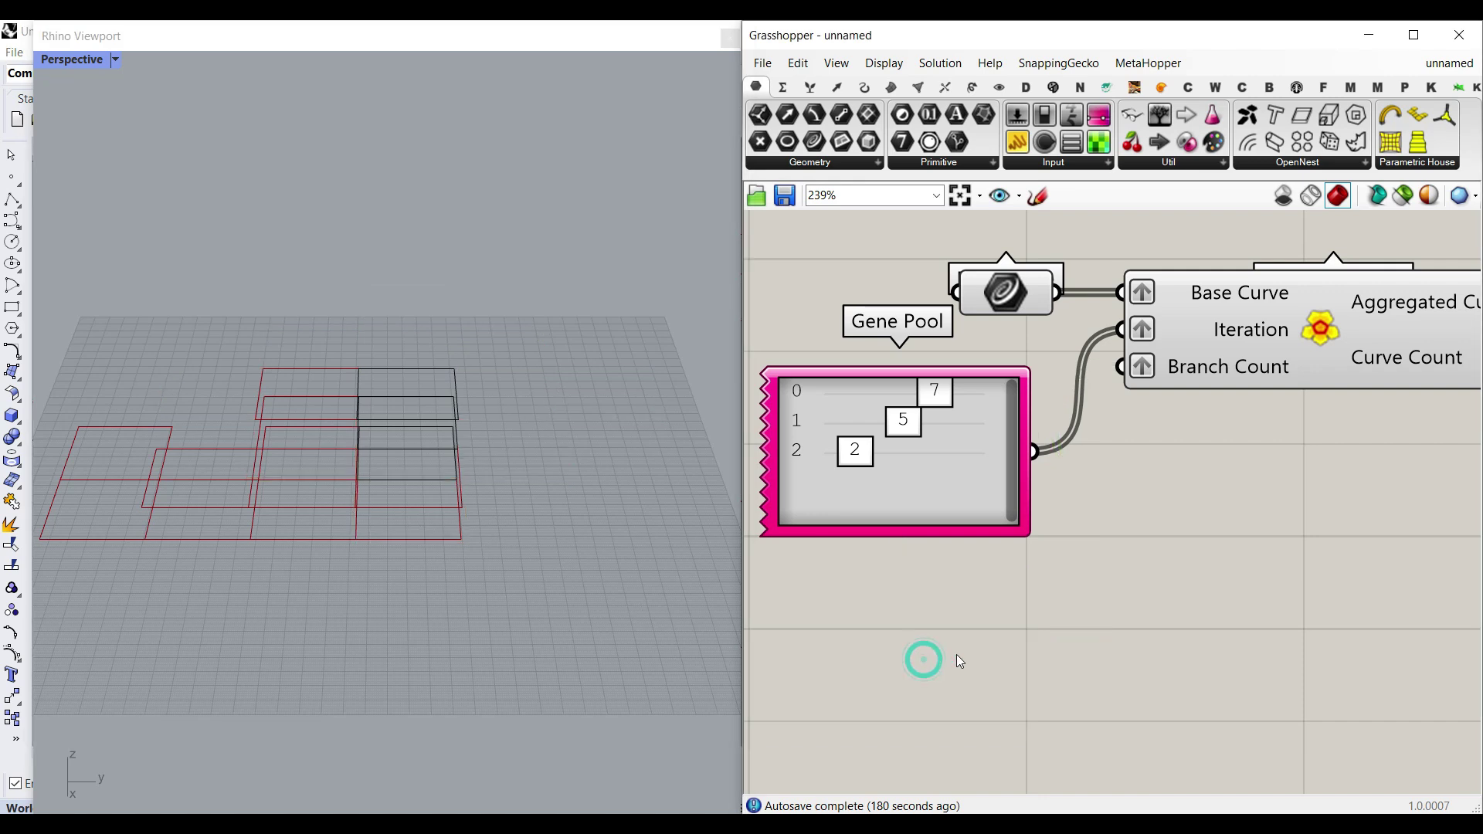
mouse_move(1206, 380)
right_drag(269, 587, 356, 585)
scroll(520, 480, down, 5)
scroll(373, 580, up, 7)
- Place a Curve parameter beside 2D Aggregation and connect the Aggregated Curves output to it
scroll(1160, 490, down, 2)
right_drag(1275, 464, 988, 530)
drag(1225, 367, 1234, 392)
drag(1152, 417, 1249, 403)
right_drag(1277, 432, 1132, 461)
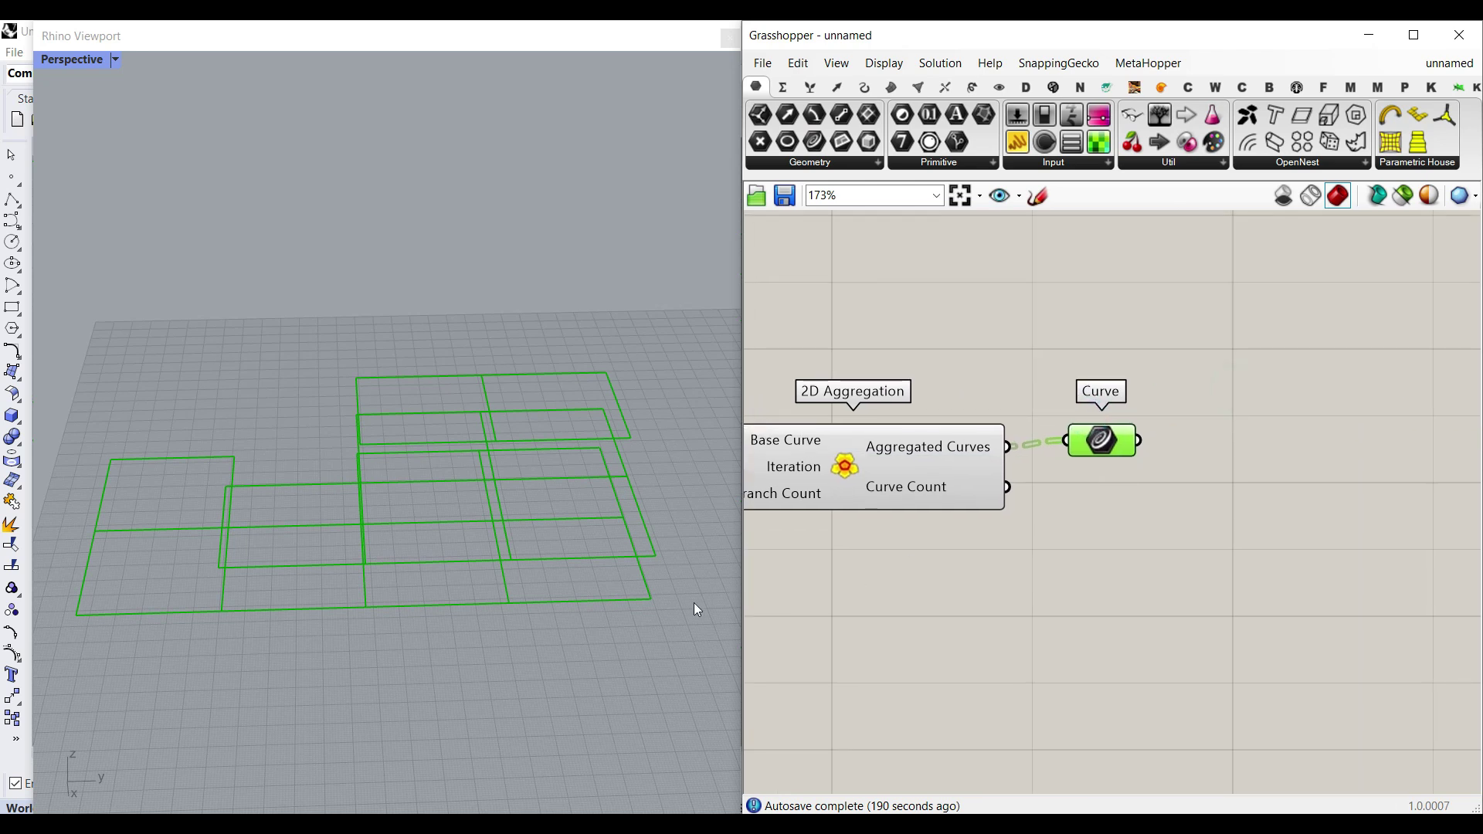
right_drag(553, 516, 163, 514)
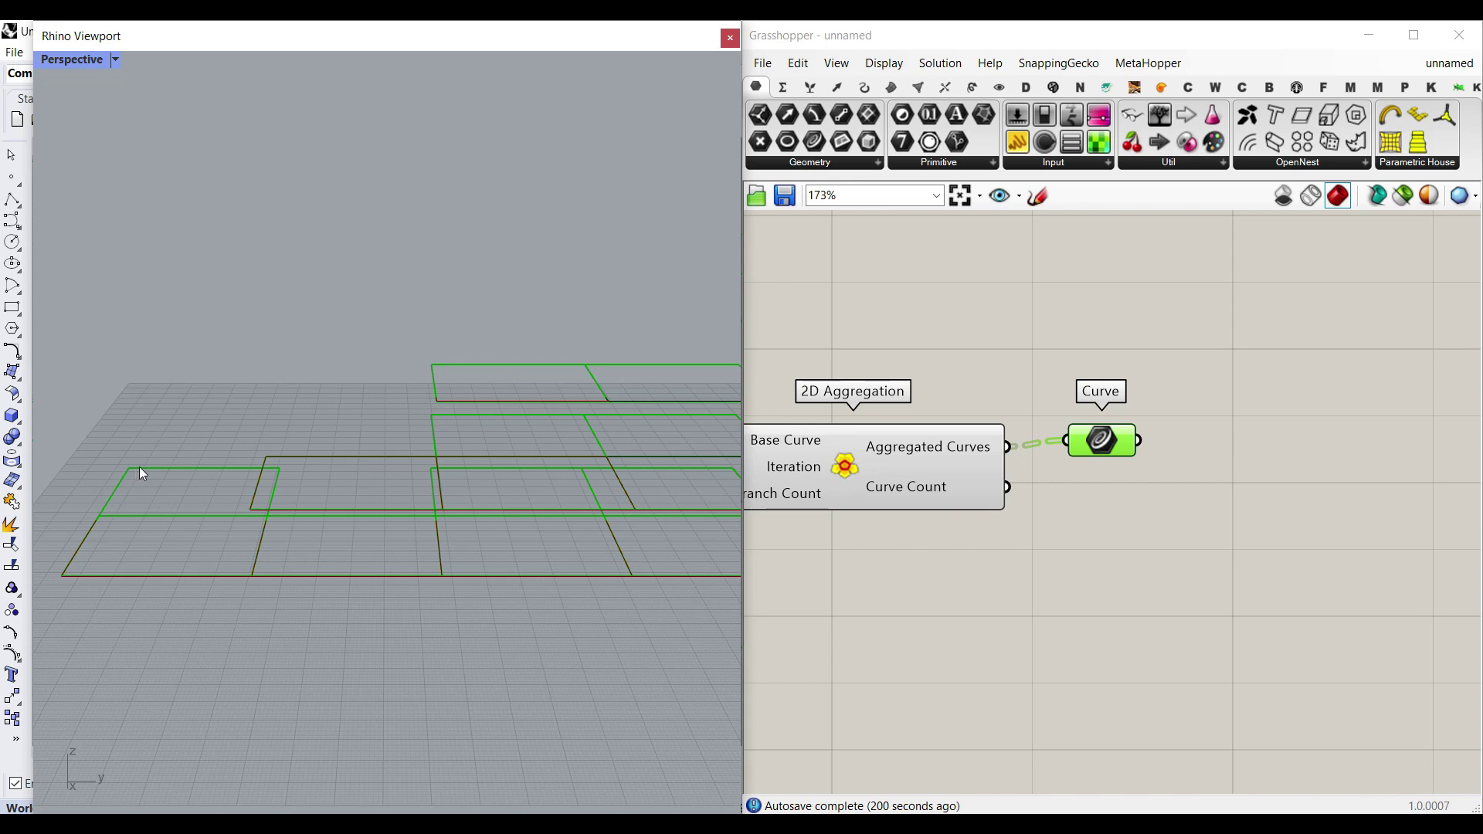
right_drag(517, 602, 390, 595)
drag(1101, 456, 1090, 462)
- Place a Region Union component and connect the Curve parameter to its Curves input
click(946, 87)
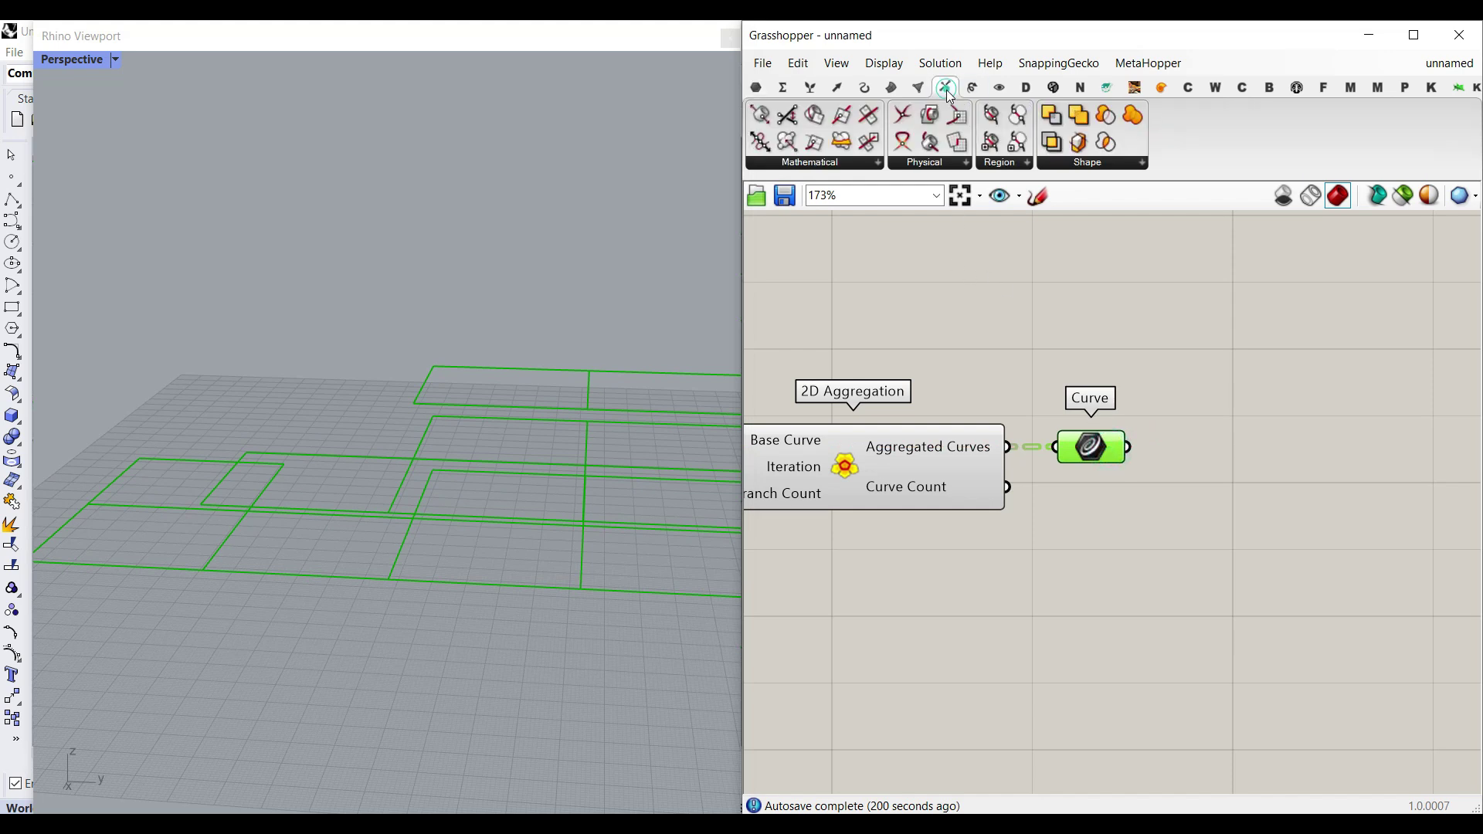
click(1102, 164)
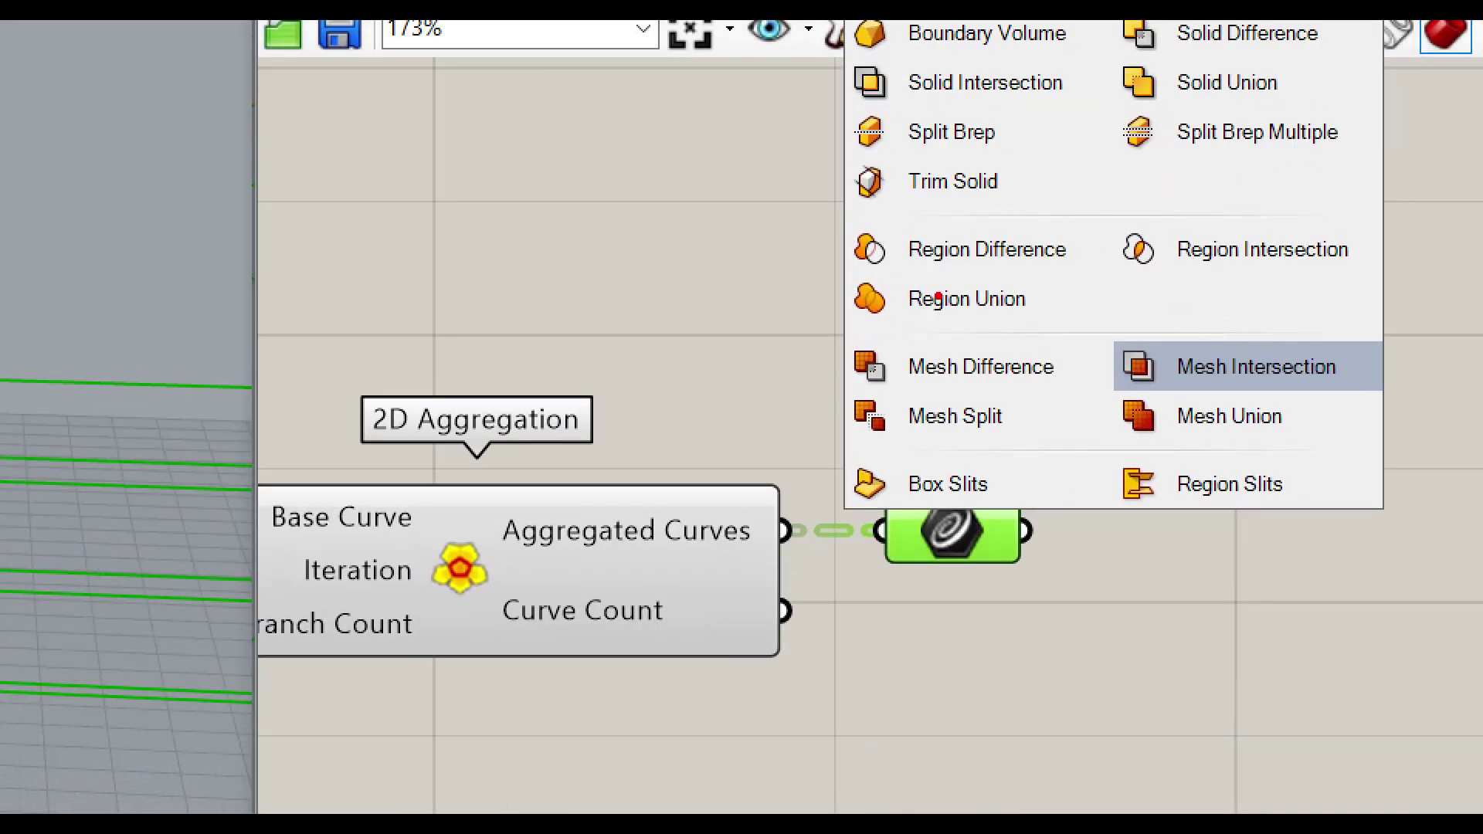
mouse_move(992, 303)
ctrl+mouse_down()
mouse_move(1146, 347)
mouse_move(1284, 467)
ctrl+mouse_up()
key(Escape)
click(1096, 165)
right_drag(1166, 445, 1113, 450)
drag(1075, 450, 1154, 458)
scroll(1059, 456, up, 2)
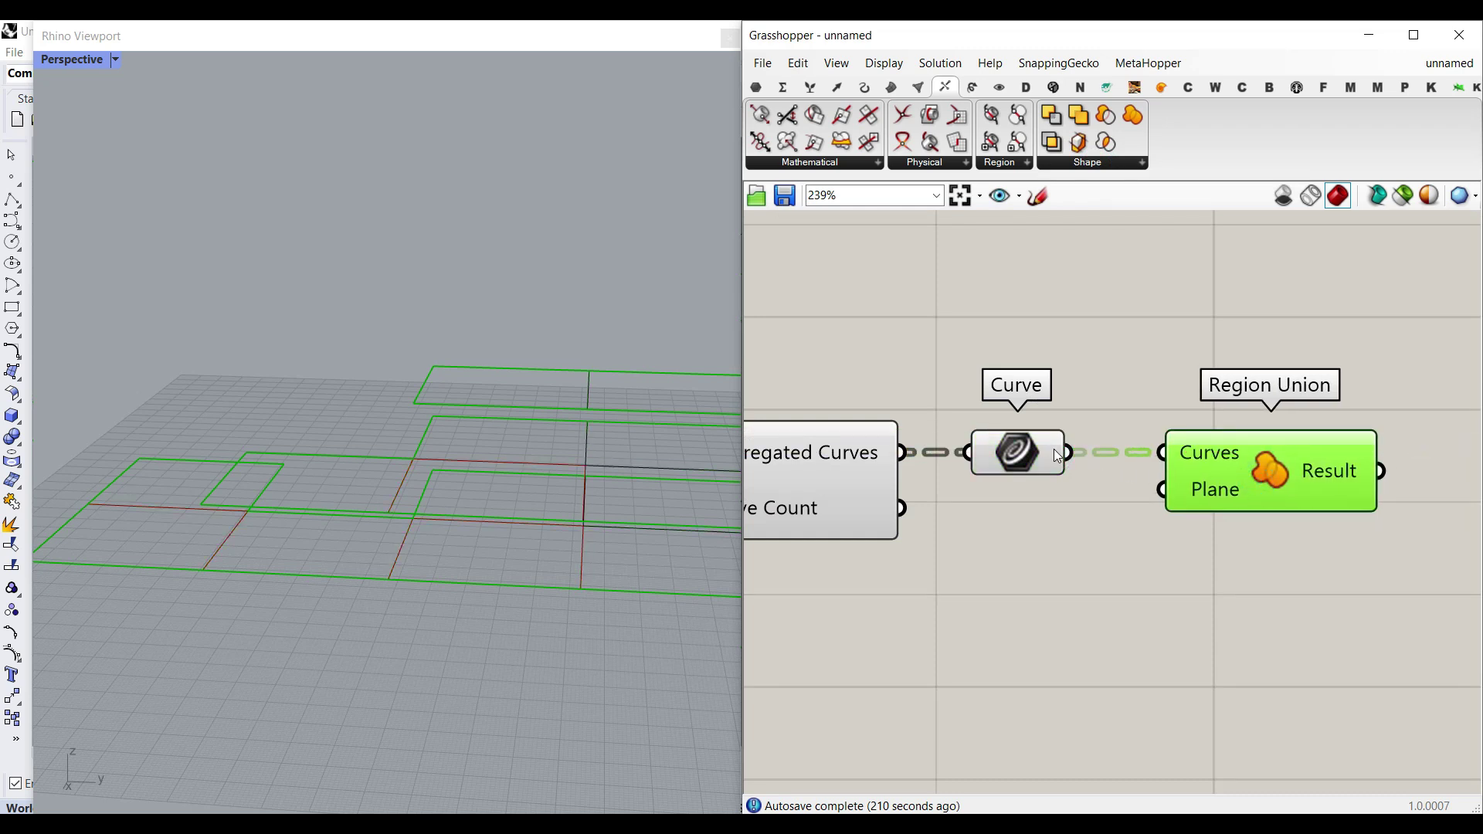
- Hide the preview of the 2D Aggregation and Curve components and check the Region Union outlines in the viewport
mouse_move(1046, 449)
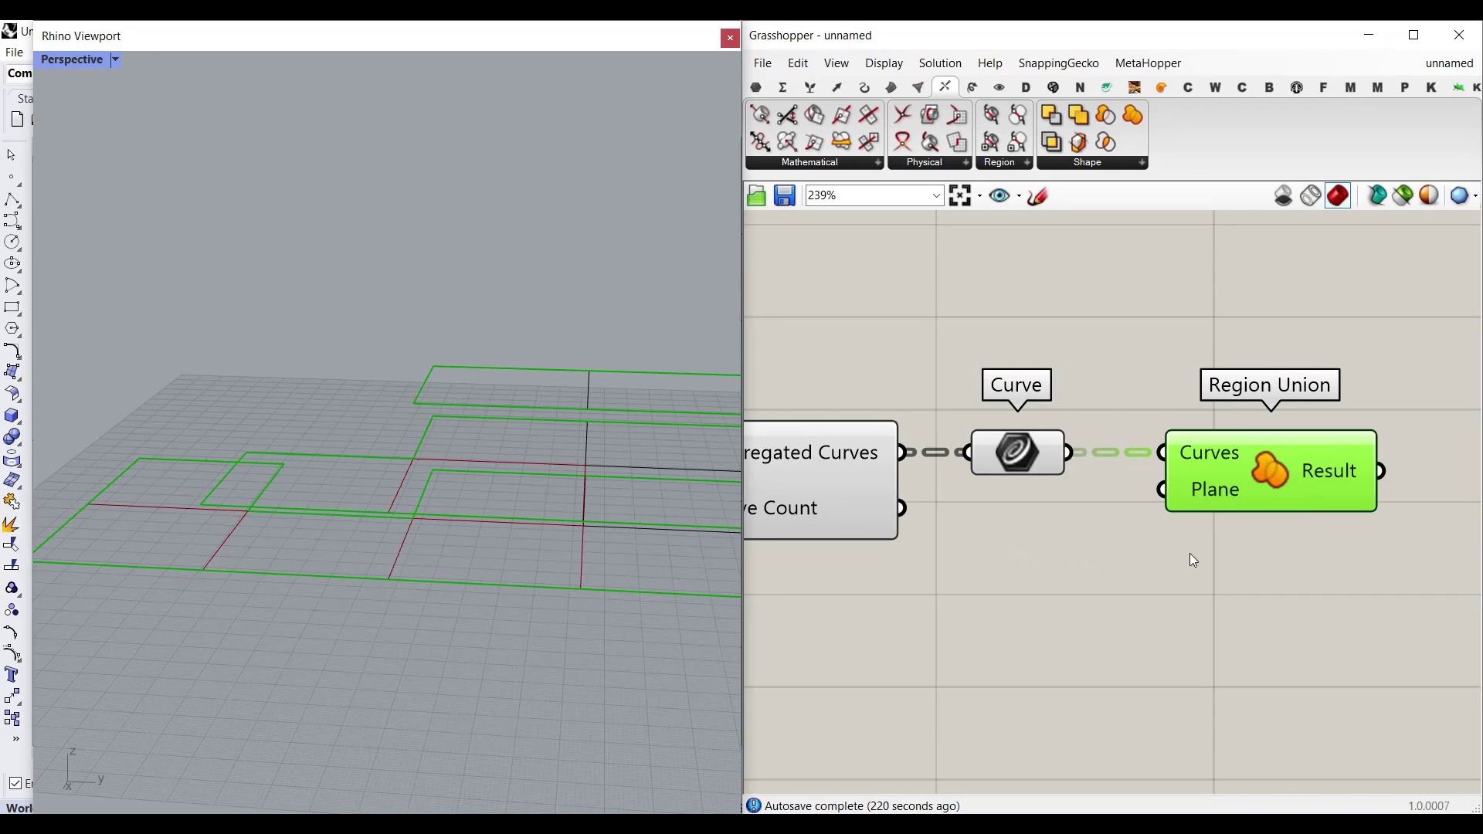
scroll(1190, 553, down, 4)
drag(1167, 581, 855, 461)
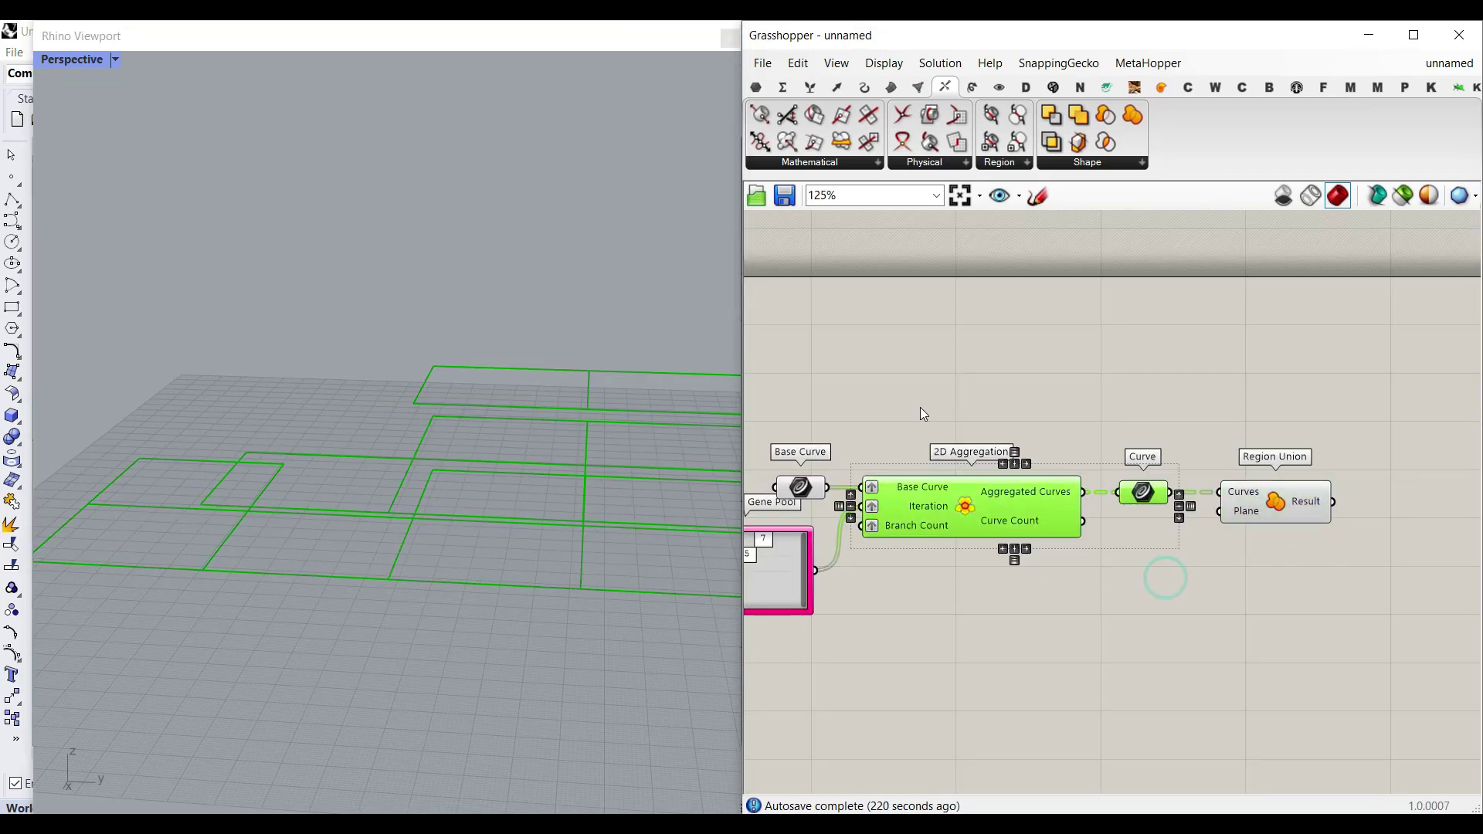
right_click(921, 406)
click(953, 435)
right_drag(401, 498, 441, 510)
right_drag(1304, 498, 1231, 491)
scroll(1231, 492, up, 4)
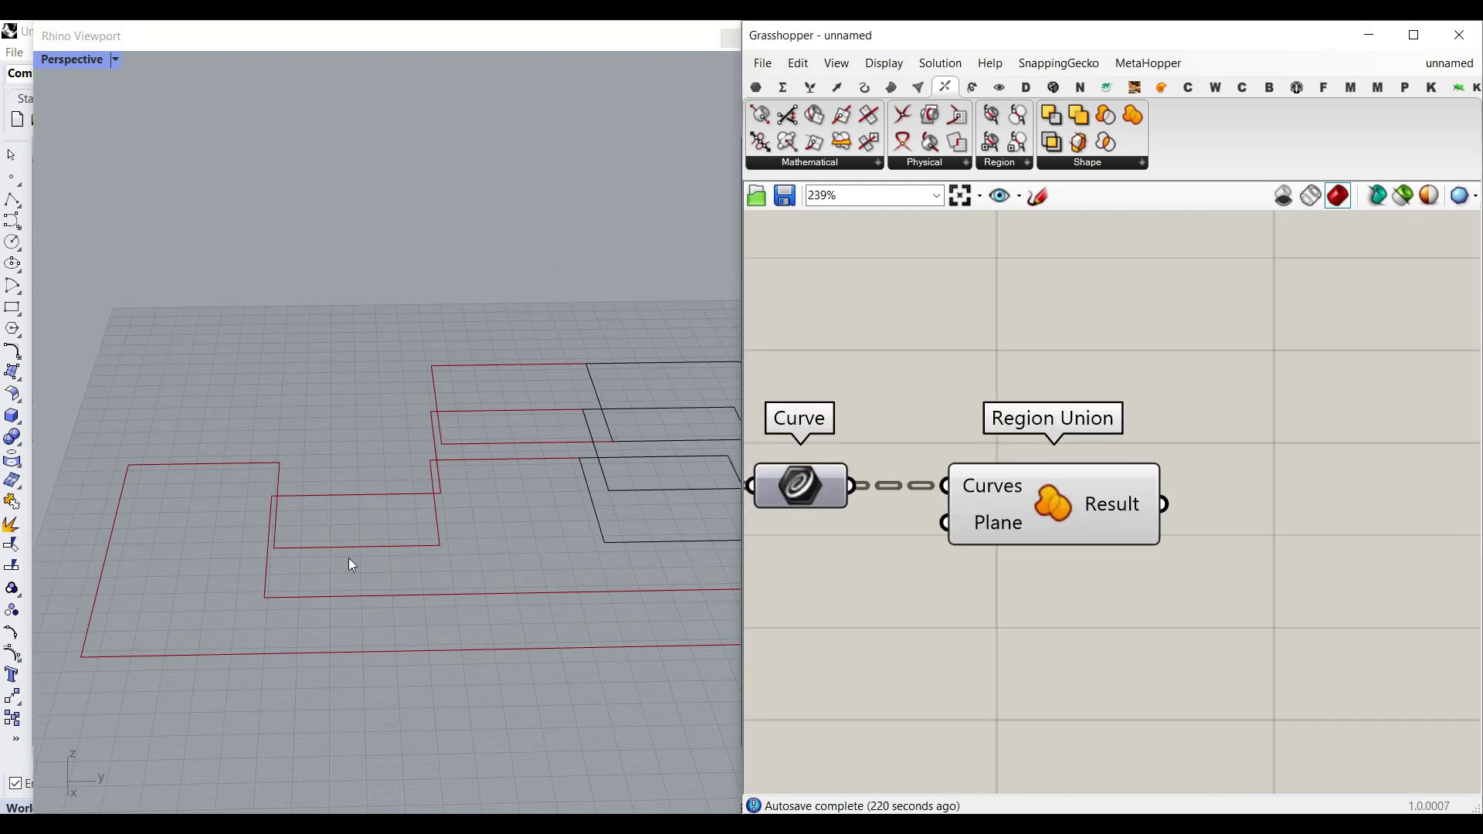
click(1105, 522)
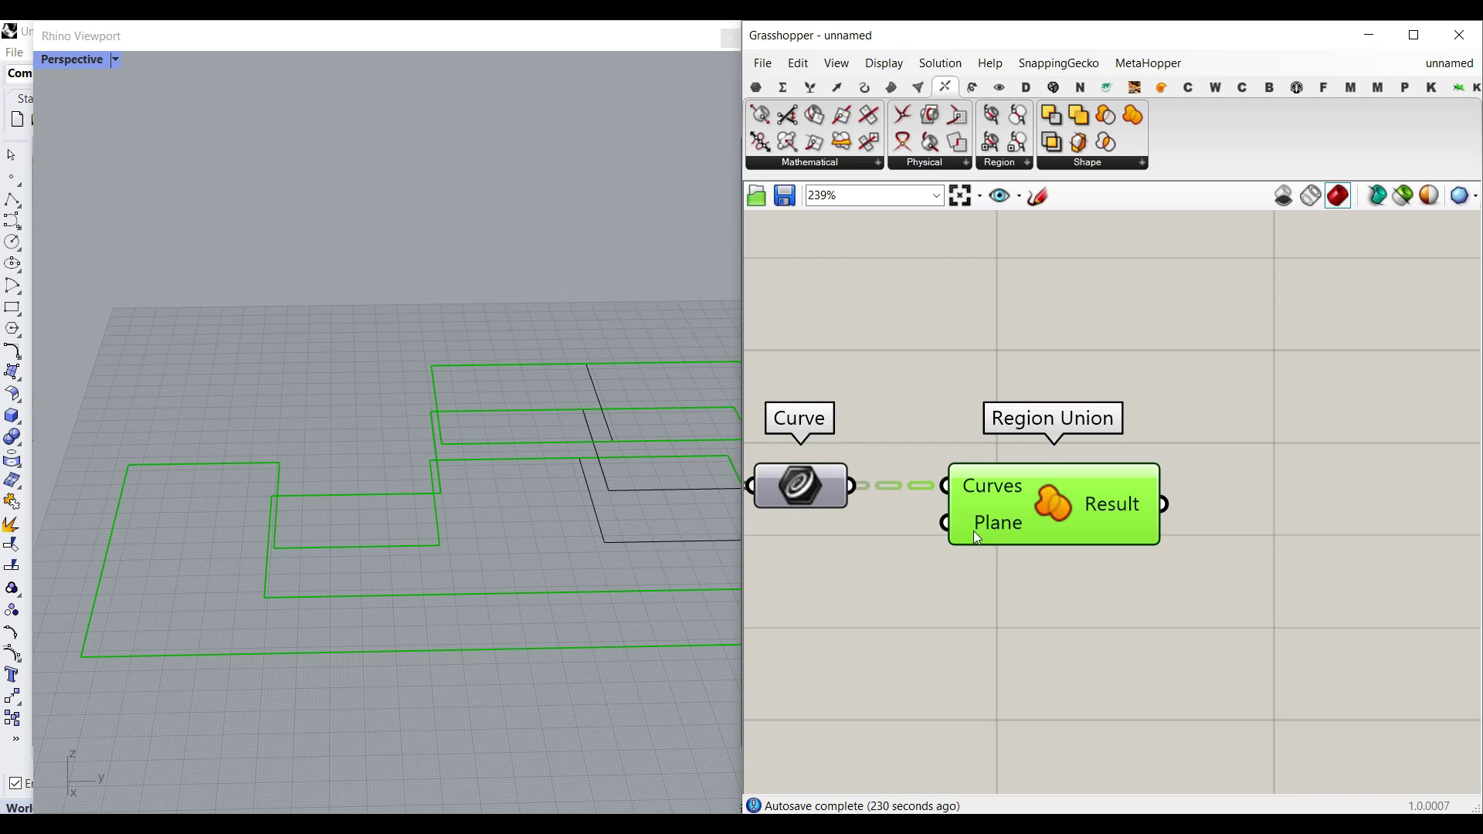
right_drag(414, 606, 368, 594)
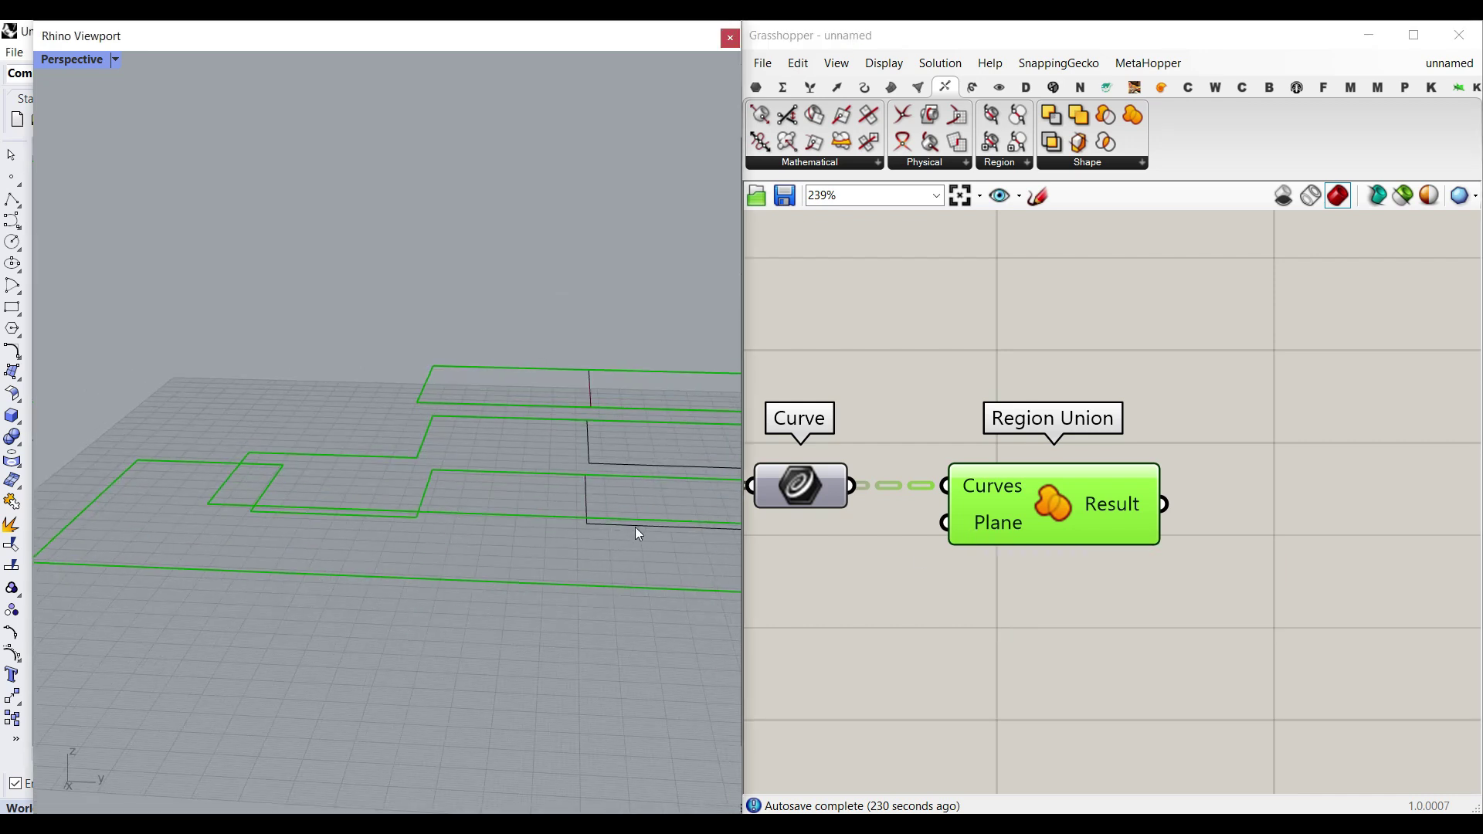
- Place a Surface parameter beside Region Union and connect the Result output to it
right_drag(1120, 544, 959, 572)
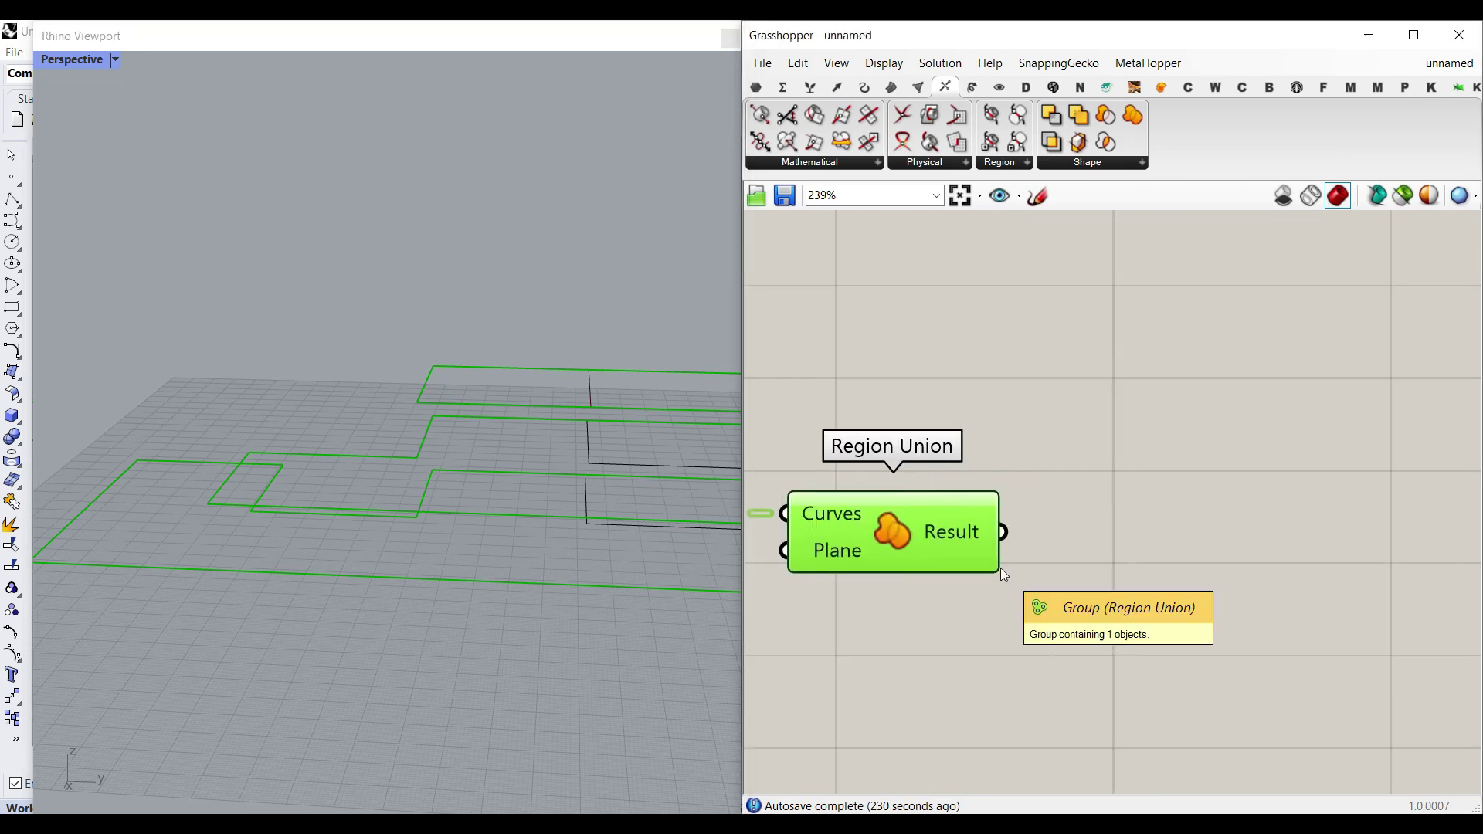
click(757, 87)
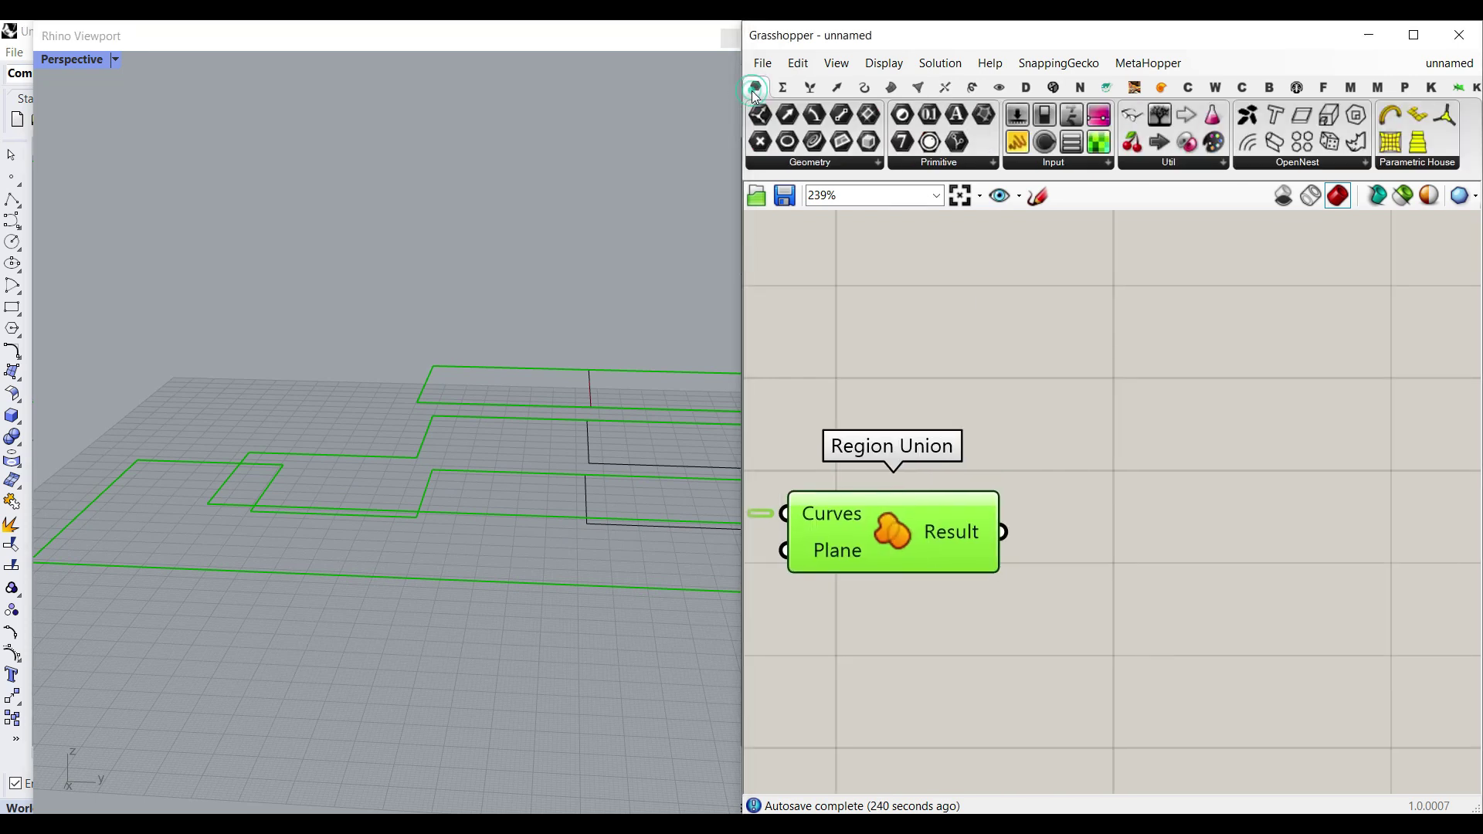
click(863, 163)
click(933, 391)
click(1130, 516)
scroll(270, 550, down, 7)
right_drag(270, 550, 469, 578)
click(995, 608)
scroll(394, 594, up, 7)
right_drag(1161, 550, 1028, 561)
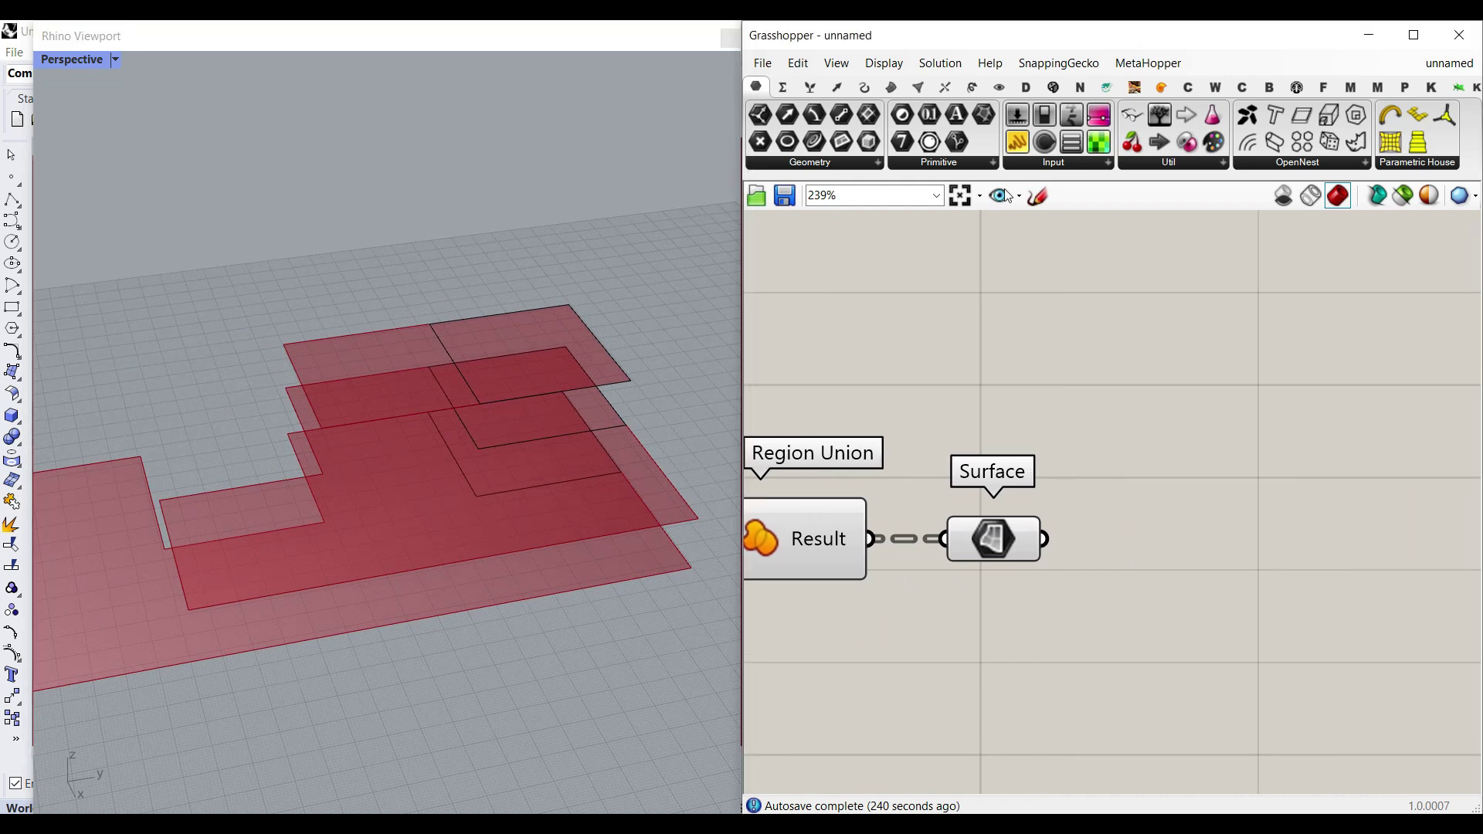
- Place an Extrude component and connect the Surface parameter to its Base input
click(892, 88)
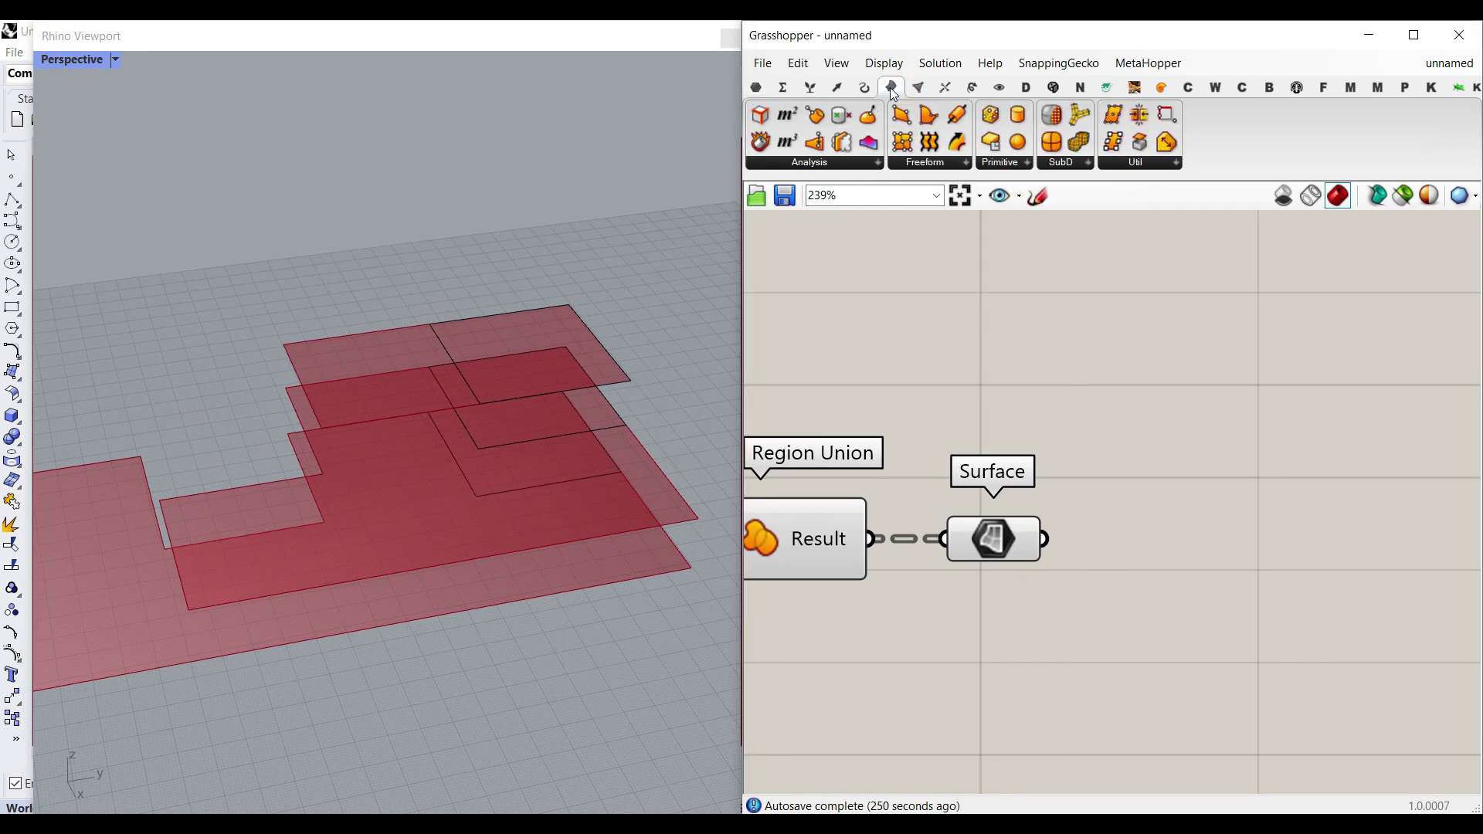
click(944, 165)
drag(945, 364, 1204, 587)
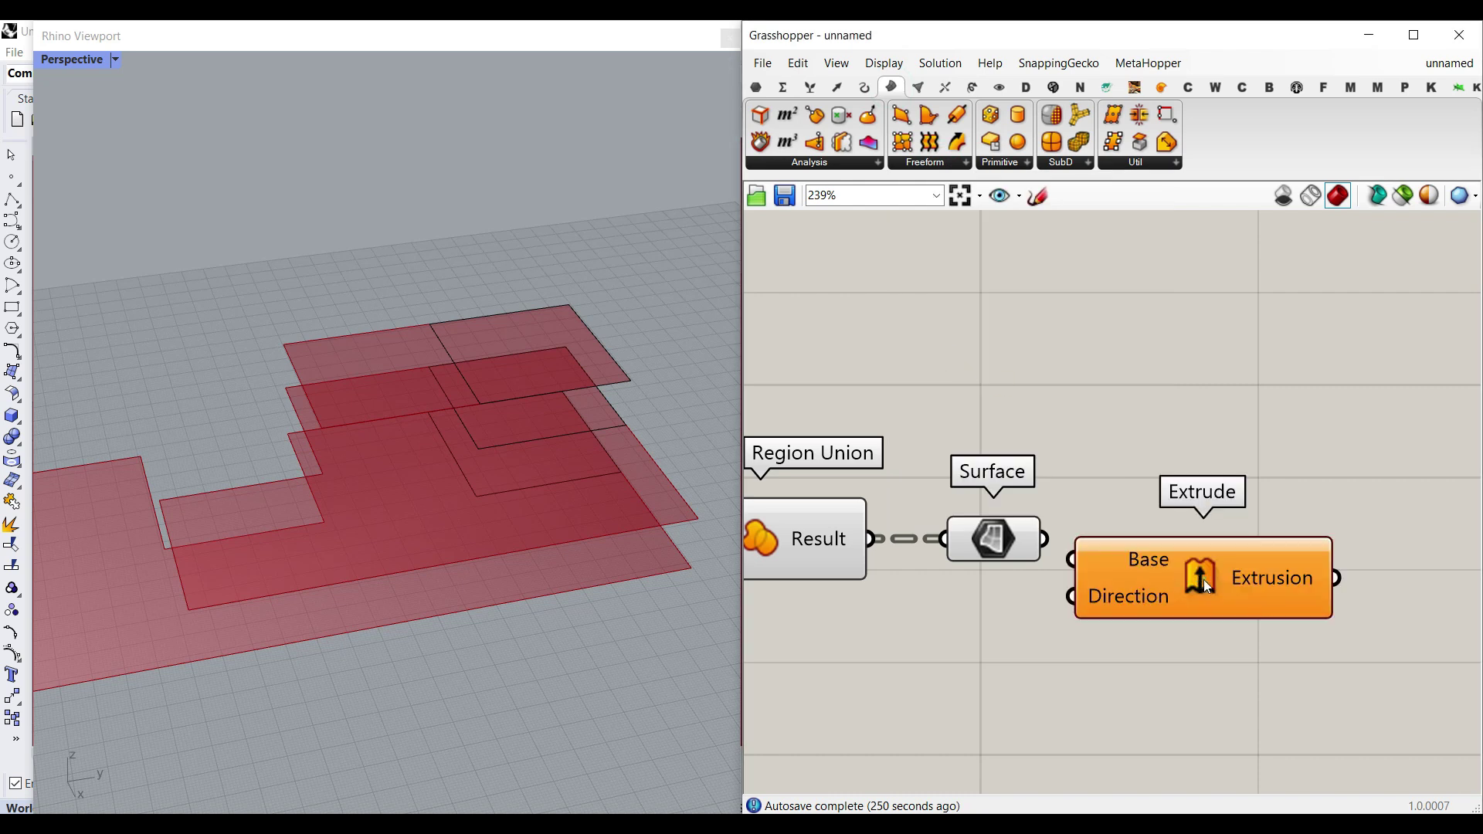
drag(1074, 559, 1073, 559)
drag(1166, 589, 1309, 568)
- Add a Unit Z vector and connect it to Extrude's Direction input
double_click(1013, 652)
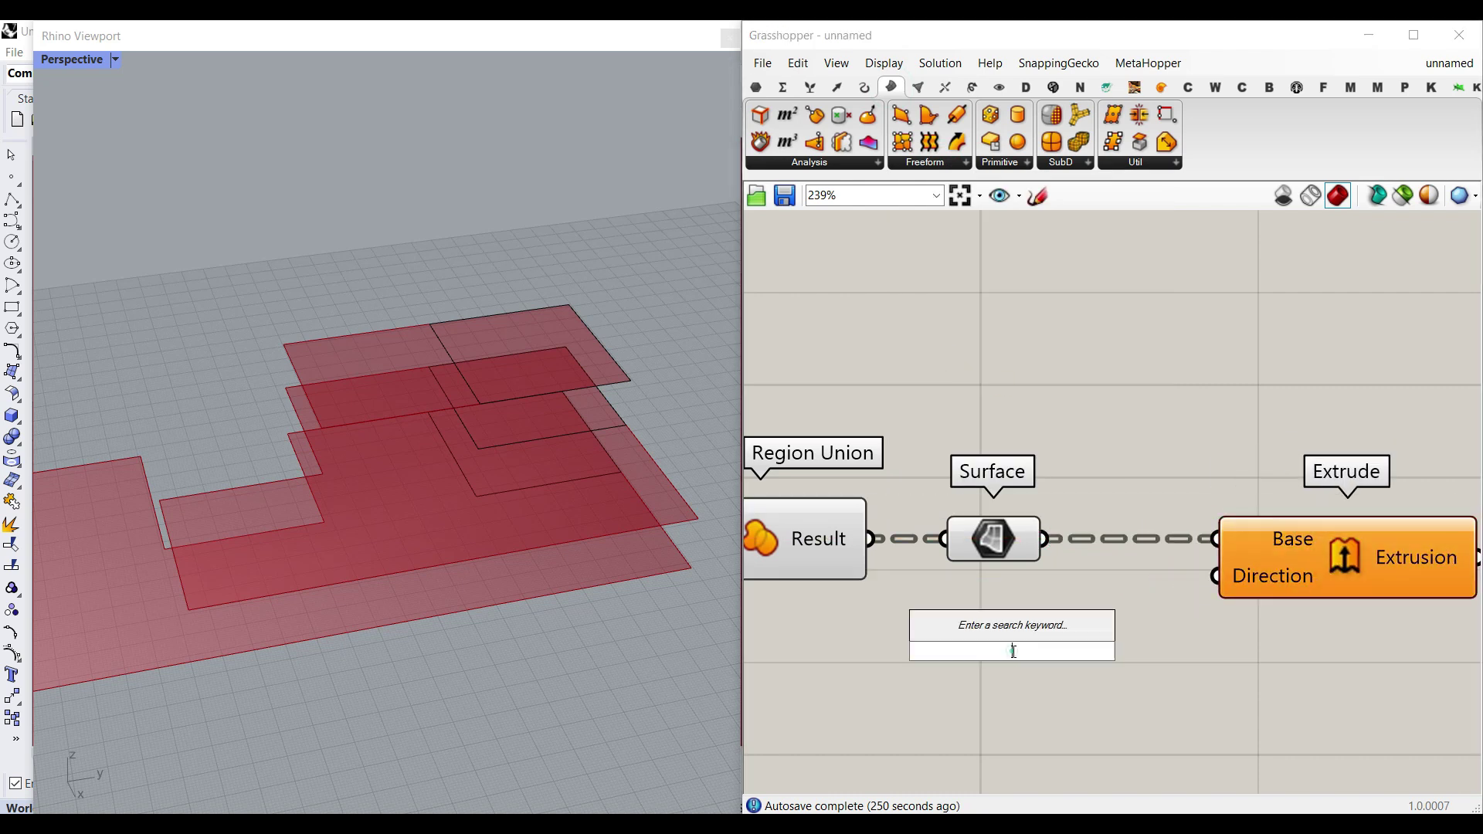
text(z)
click(968, 608)
drag(1208, 593, 1208, 593)
drag(1140, 651, 1213, 577)
right_drag(1050, 612, 1248, 602)
scroll(1173, 572, down, 3)
right_drag(527, 602, 497, 478)
scroll(497, 478, up, 4)
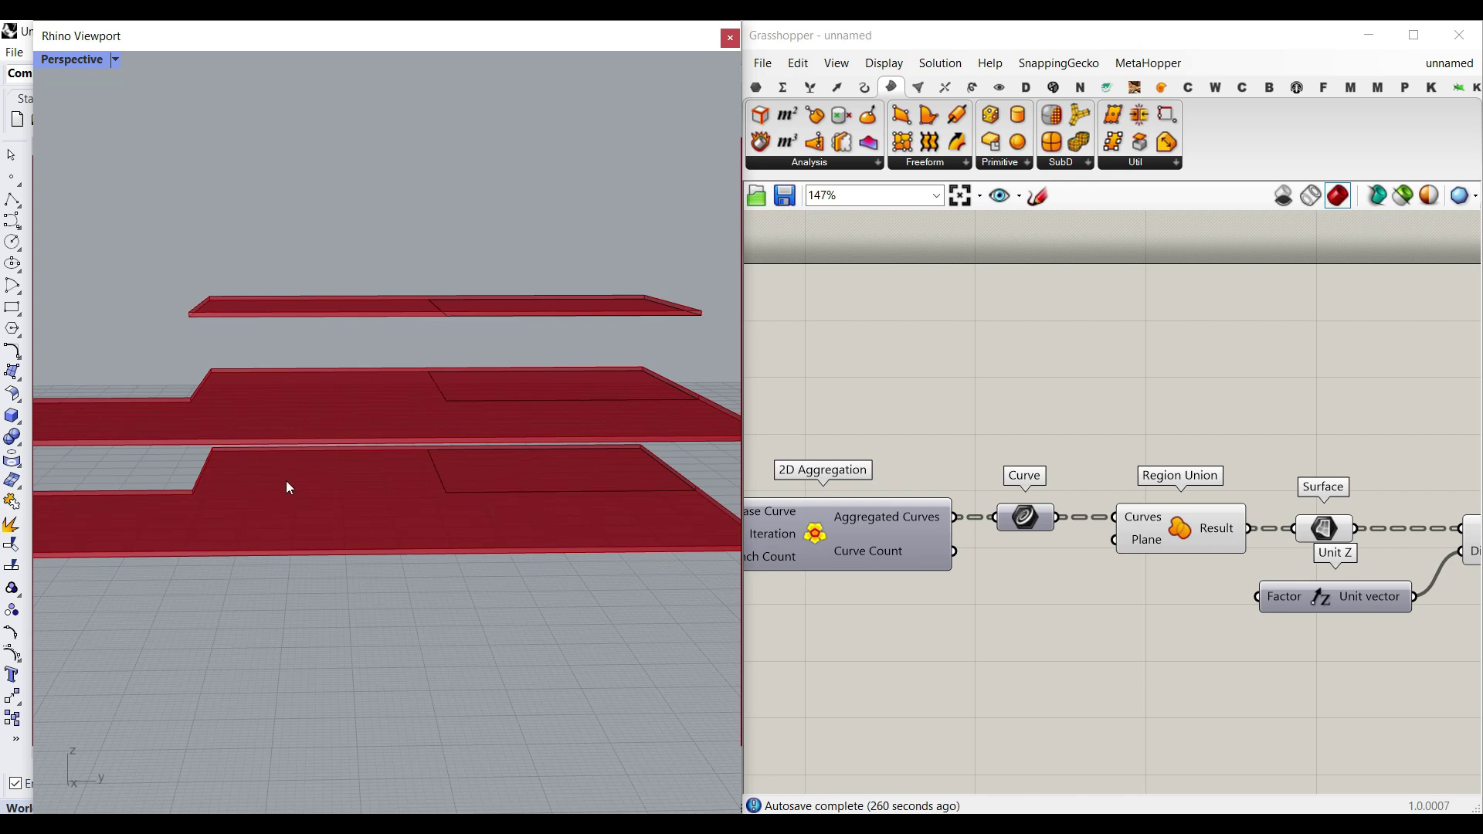
- Try a 12.2 Number Slider on Unit Z's Factor, raise it to 21.0, and delete the slider
scroll(1099, 645, up, 2)
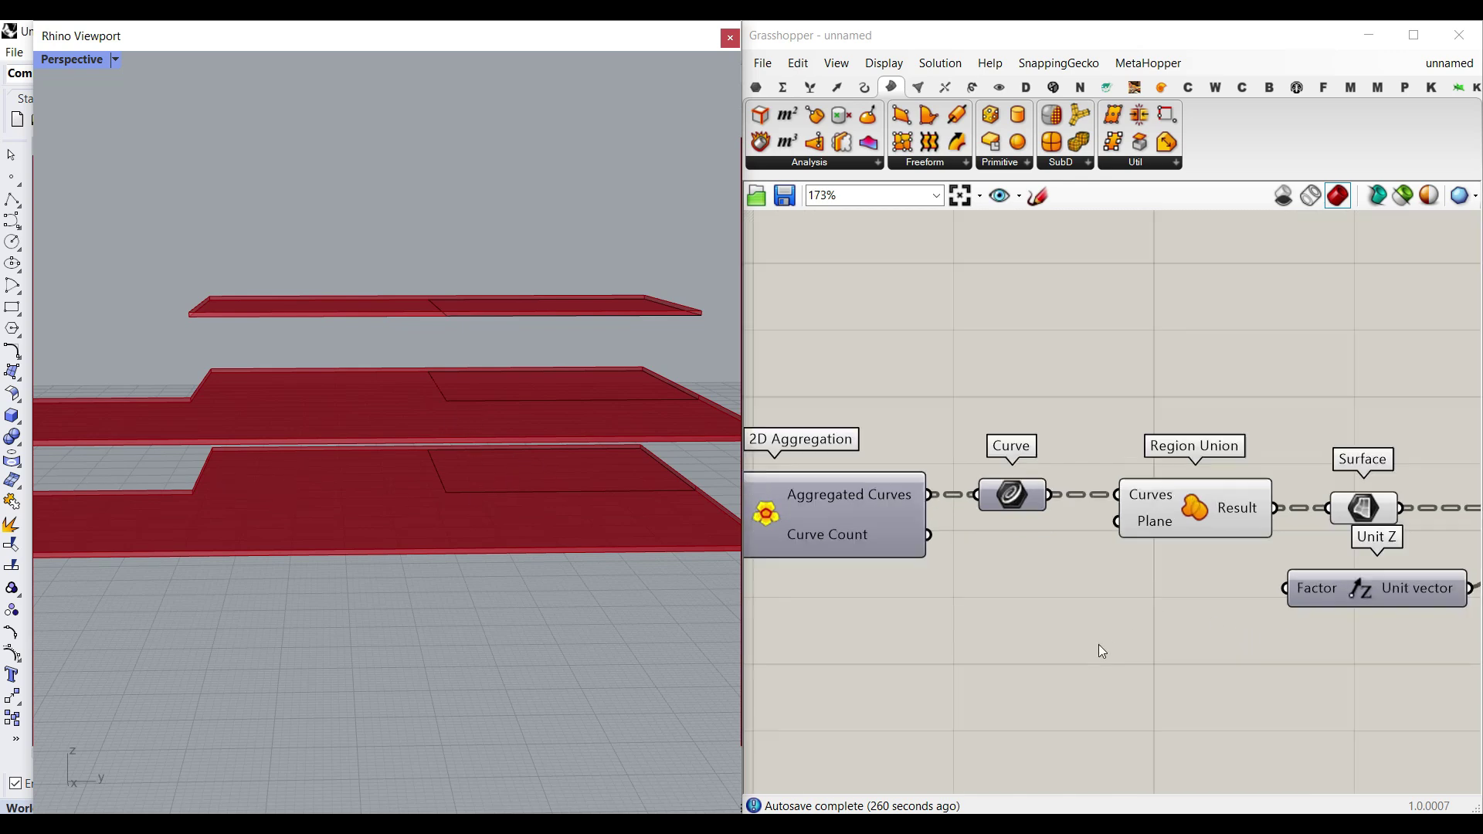
double_click(1109, 641)
text(12.2)
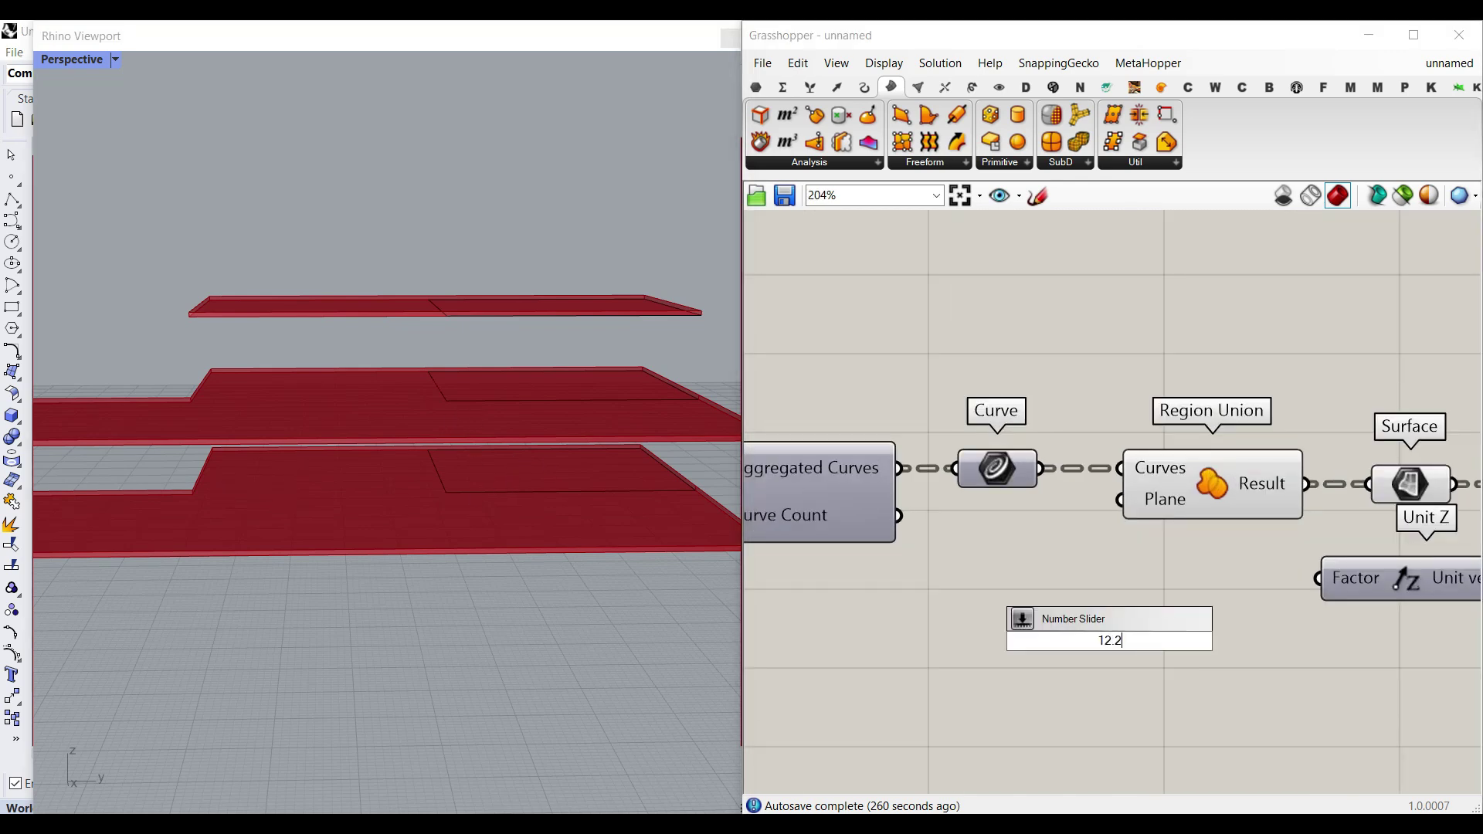
key(Return)
drag(1272, 641, 1318, 578)
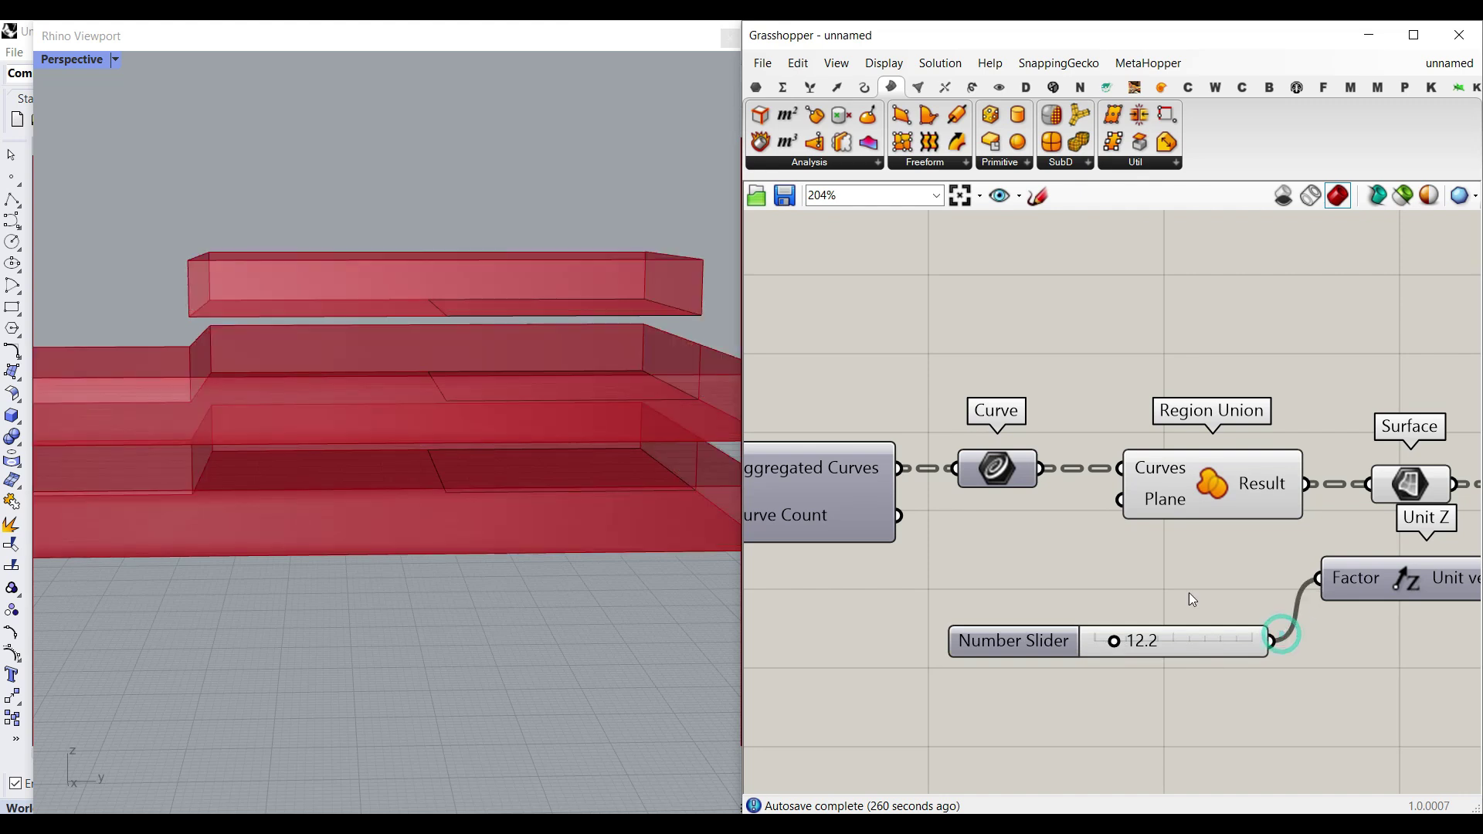
drag(1115, 645, 1131, 652)
right_drag(550, 586, 437, 523)
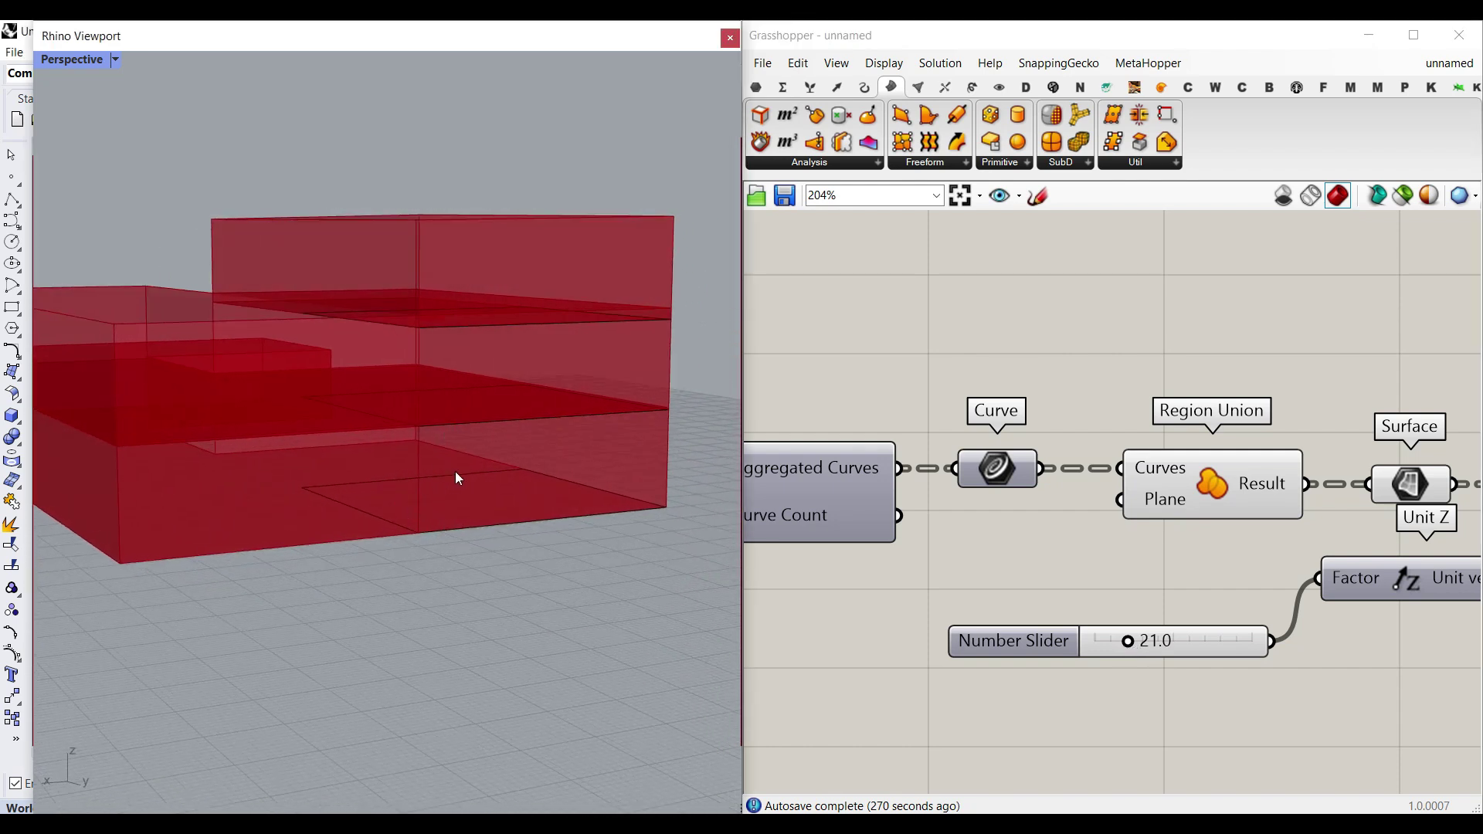
drag(1168, 590, 1090, 661)
key(Delete)
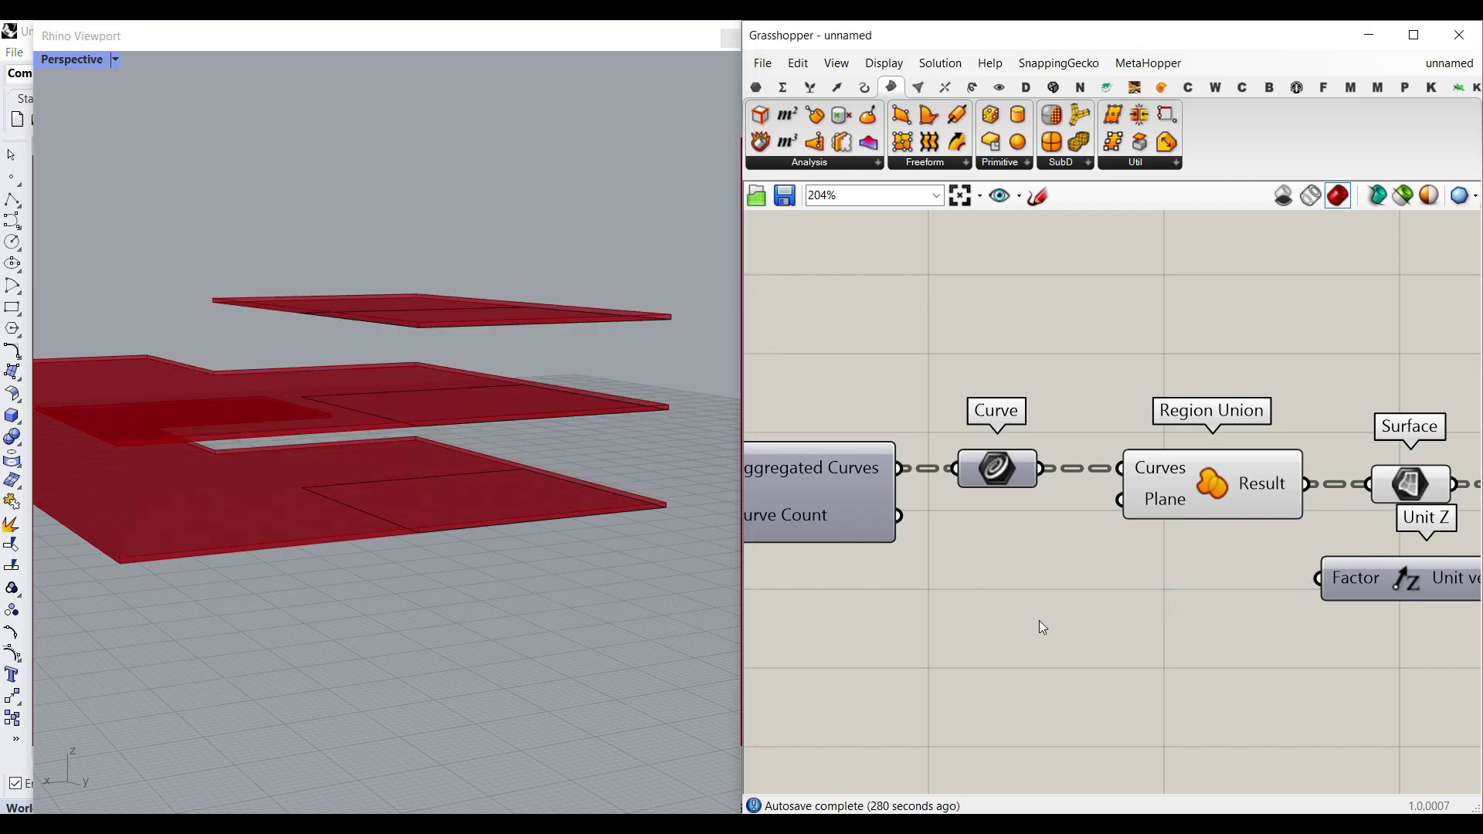
- Place a Polygon Center component below 2D Aggregation and connect the Base Curve parameter to its Polyline input
scroll(1311, 573, down, 4)
scroll(975, 495, up, 5)
drag(975, 493, 890, 487)
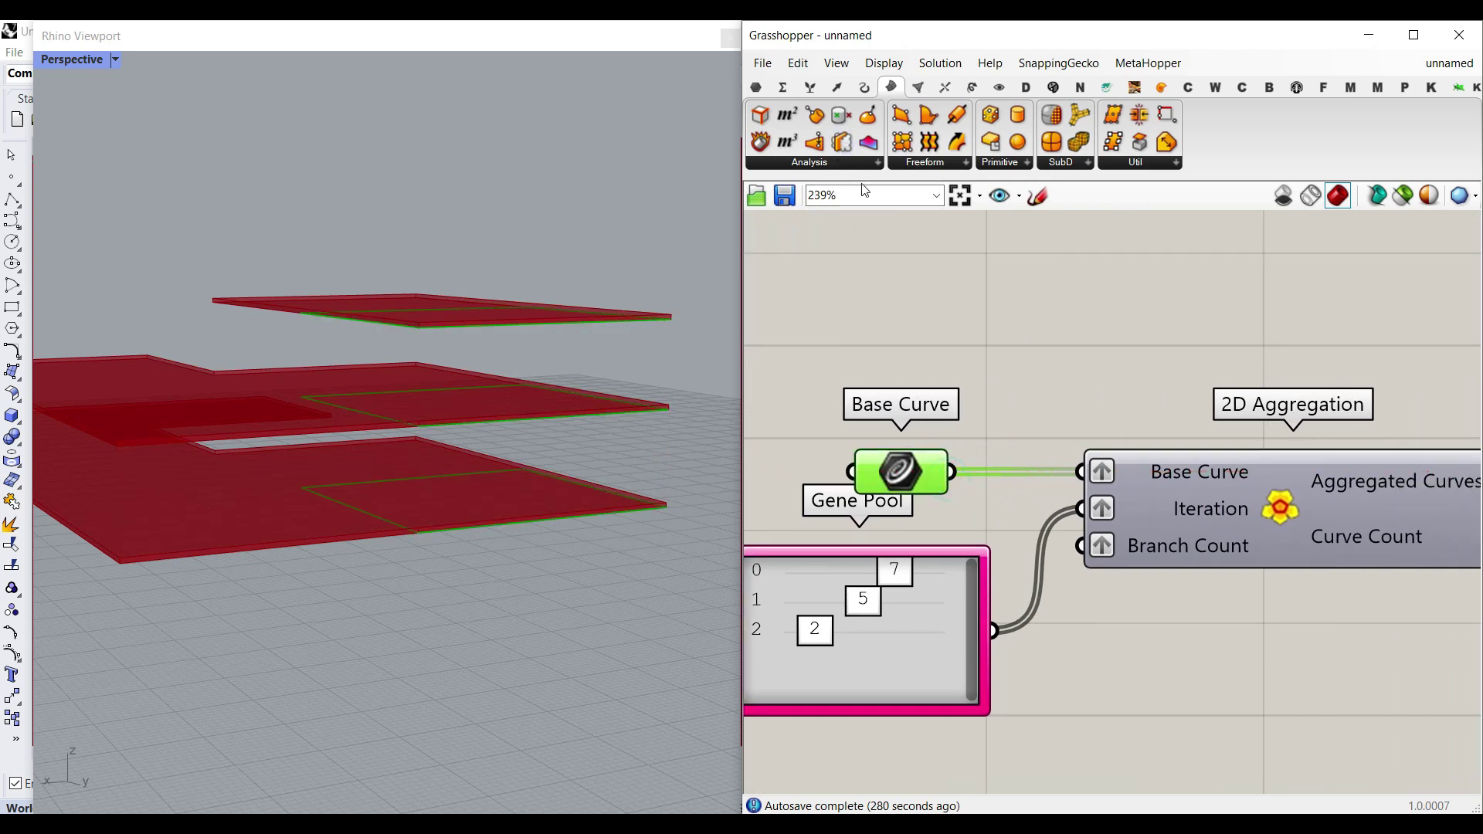
click(865, 87)
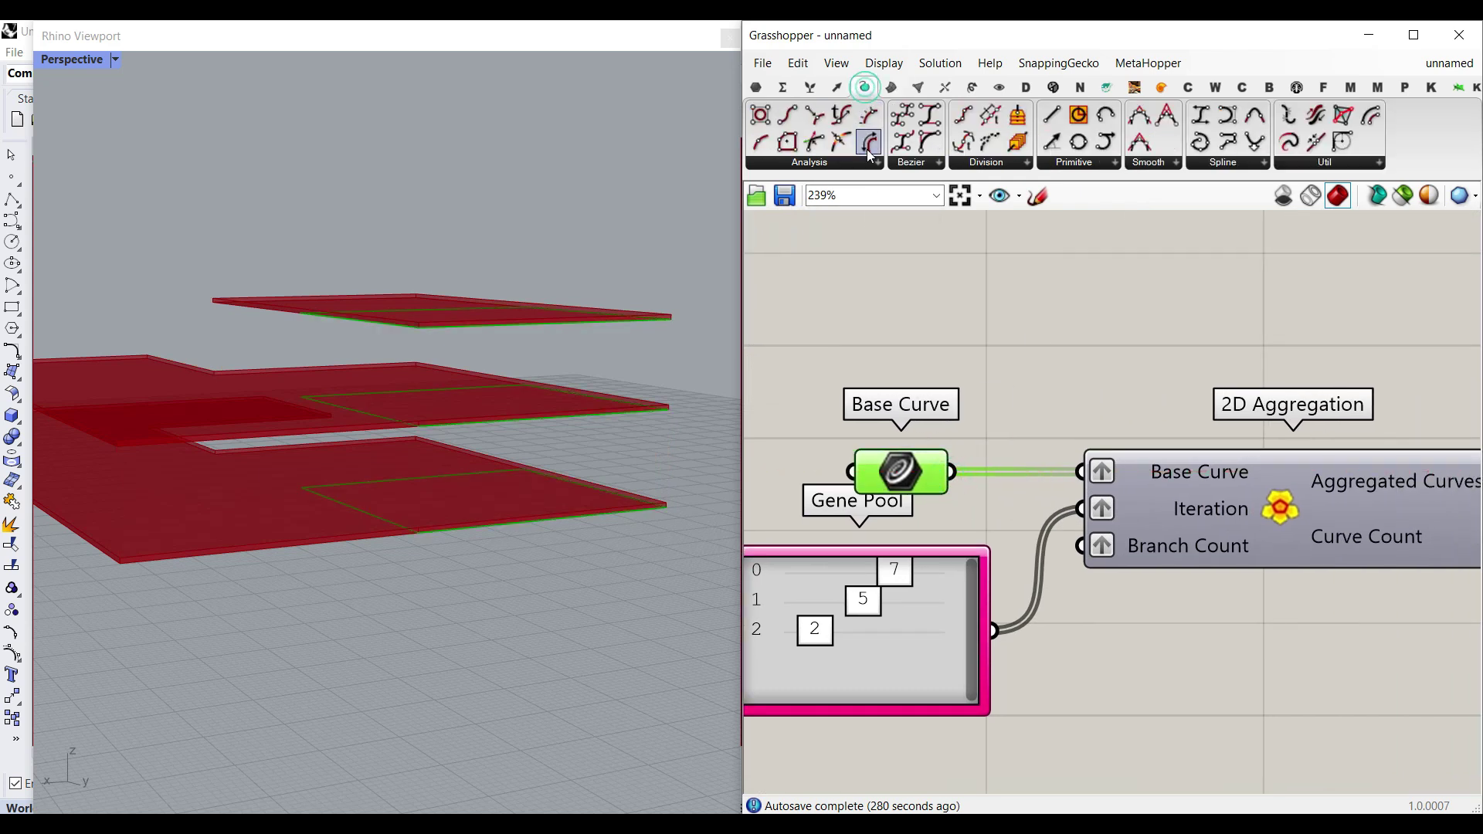
click(789, 147)
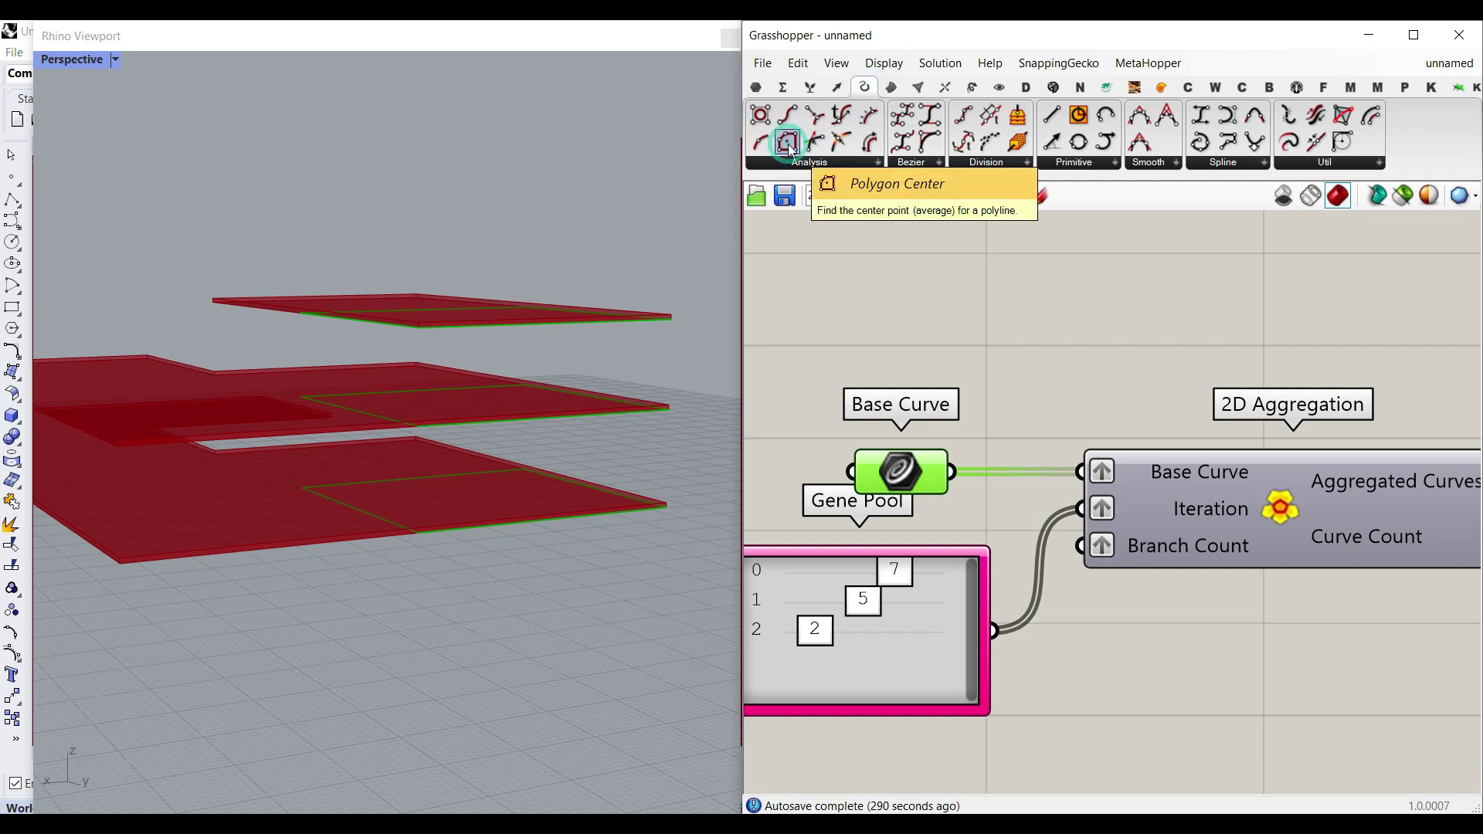
click(1191, 705)
right_drag(1170, 720, 1123, 615)
drag(904, 367, 1012, 608)
right_drag(1173, 658, 989, 470)
drag(1009, 435, 1084, 617)
- Place a Deconstruct point component and connect Polygon Center's Center(A) output to its Point input
click(891, 86)
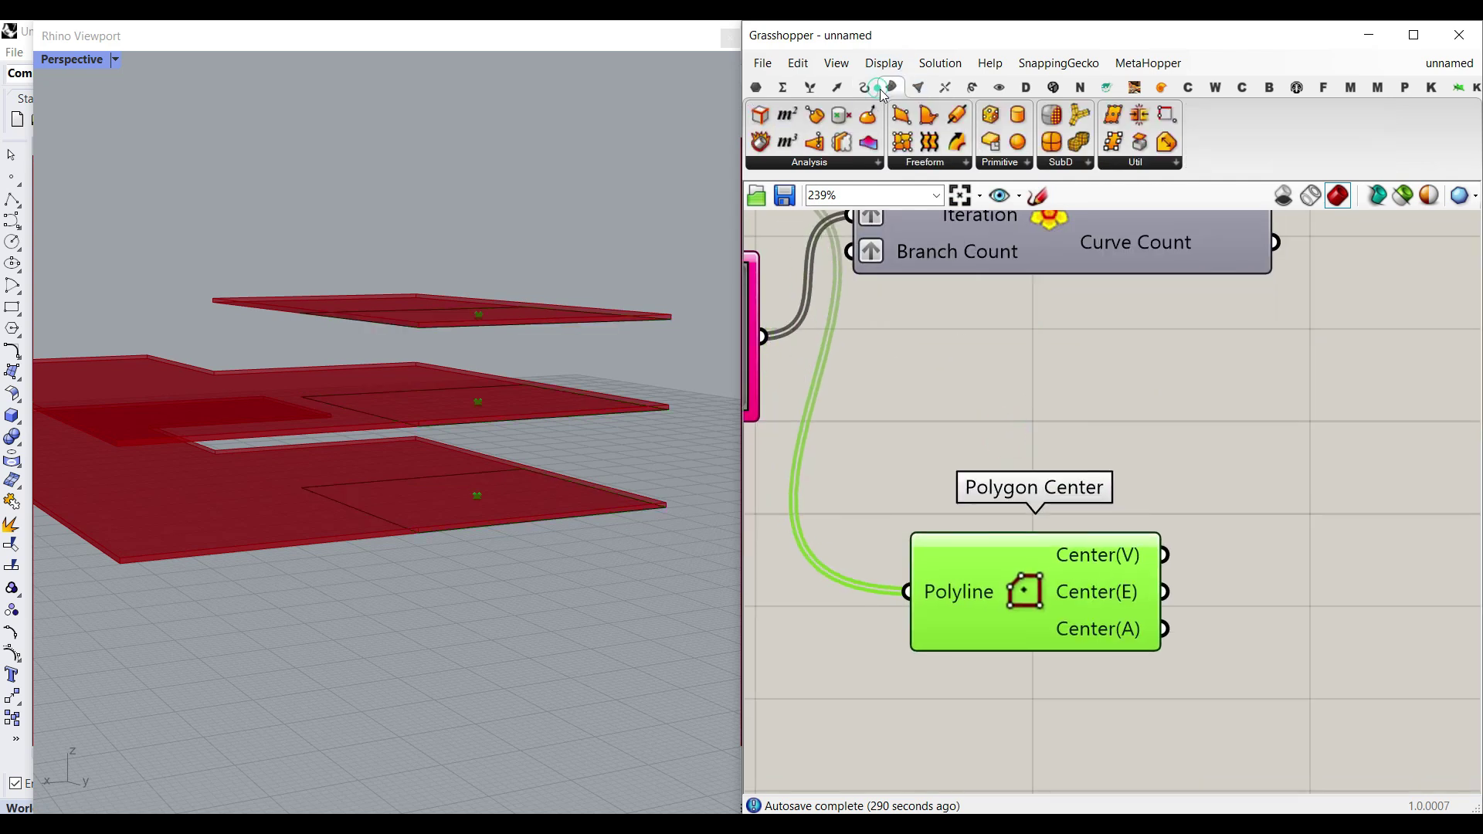
right_drag(1151, 608, 1083, 459)
mouse_move(1057, 476)
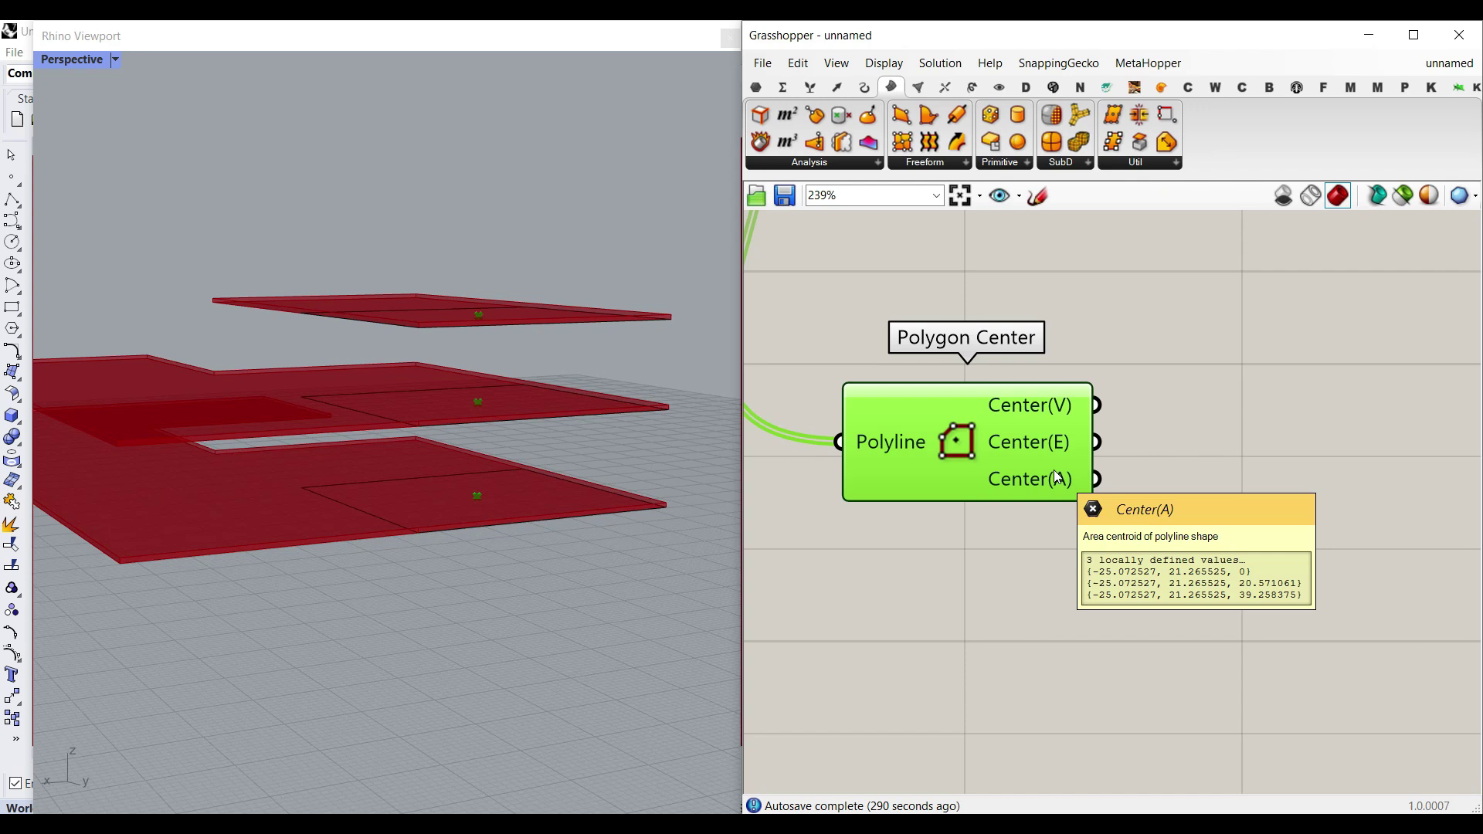
scroll(288, 486, up, 6)
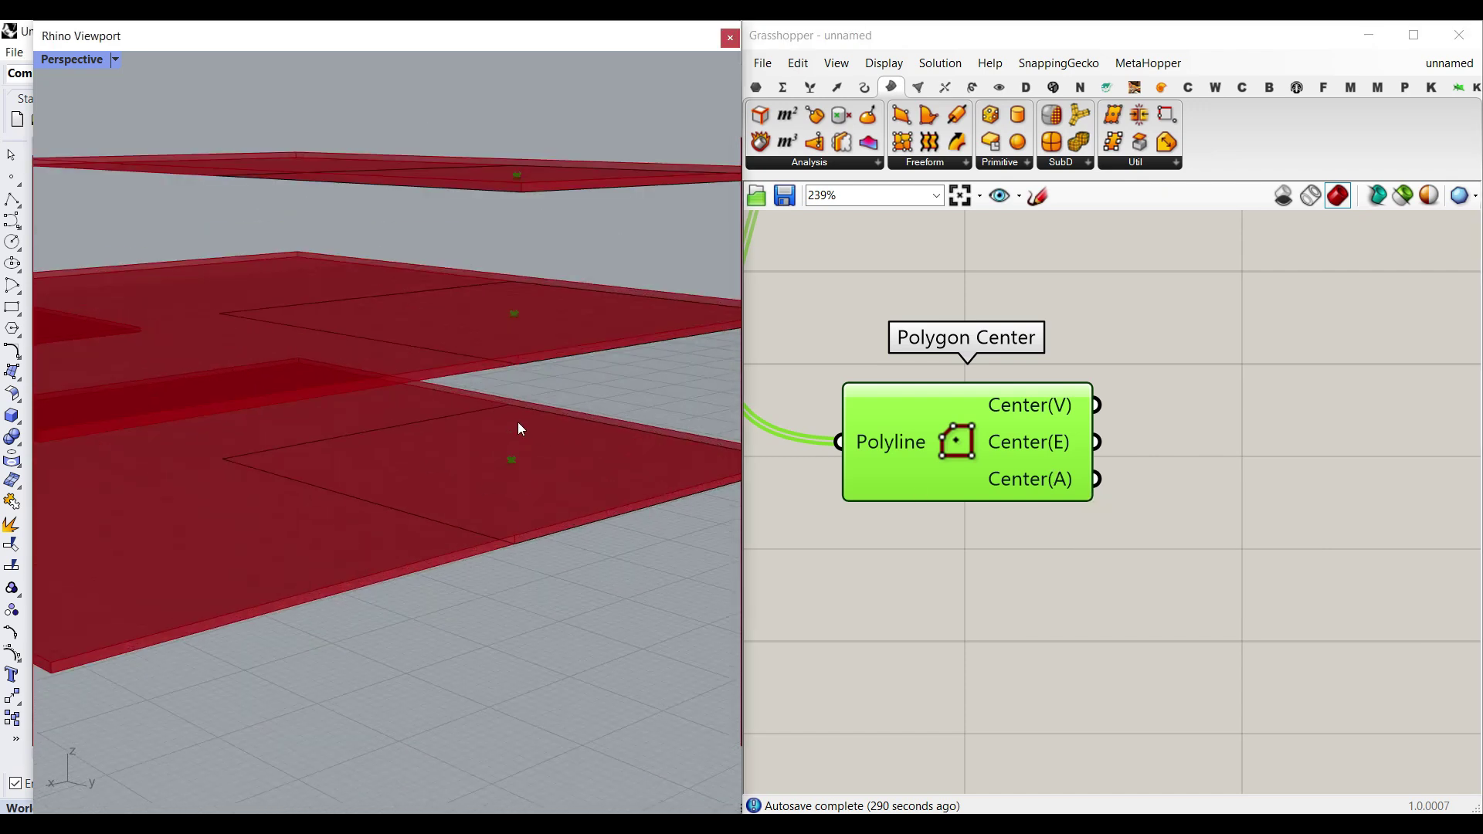
drag(1021, 494, 1013, 541)
click(1216, 466)
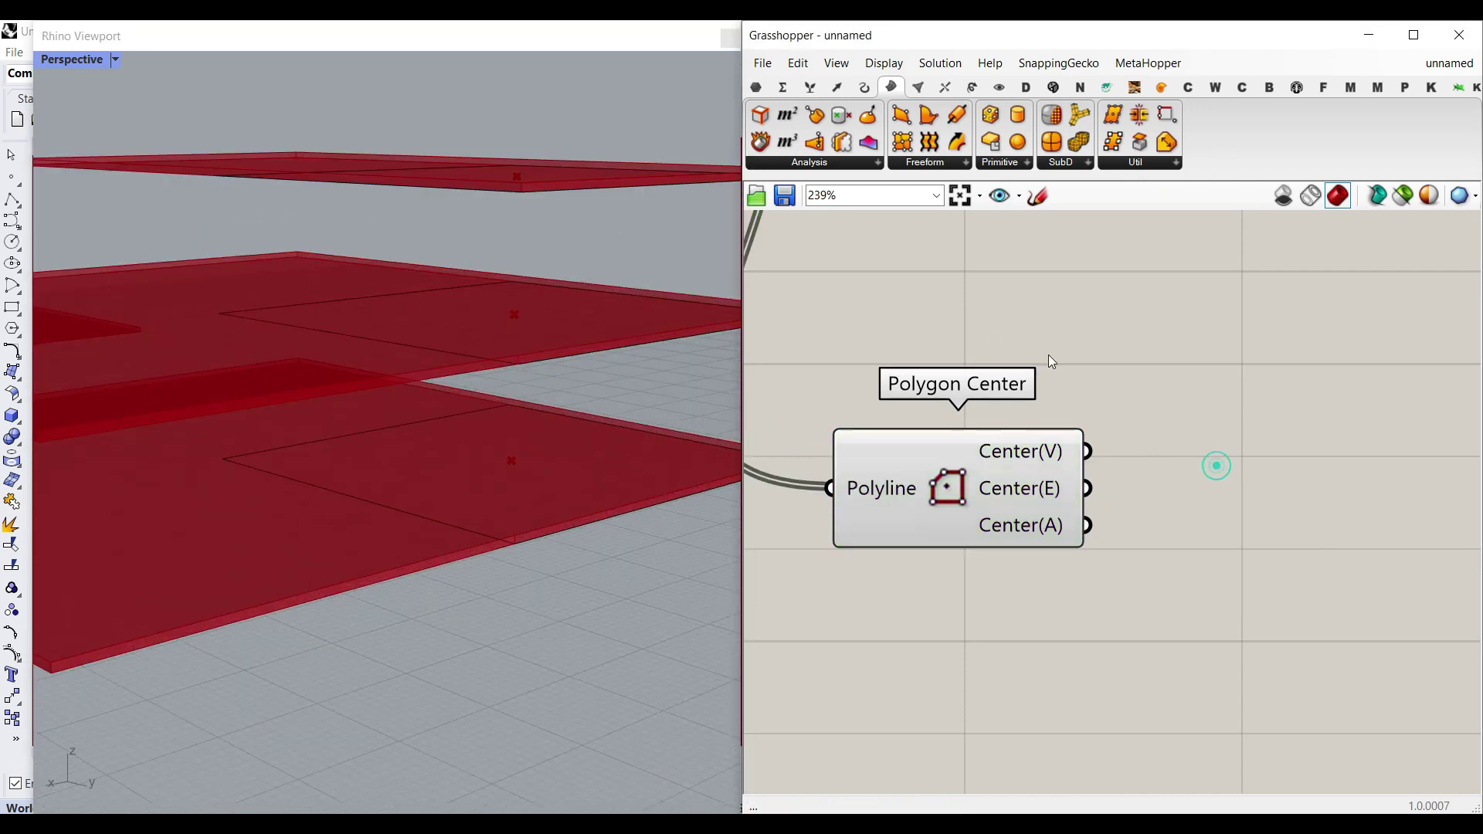
click(837, 87)
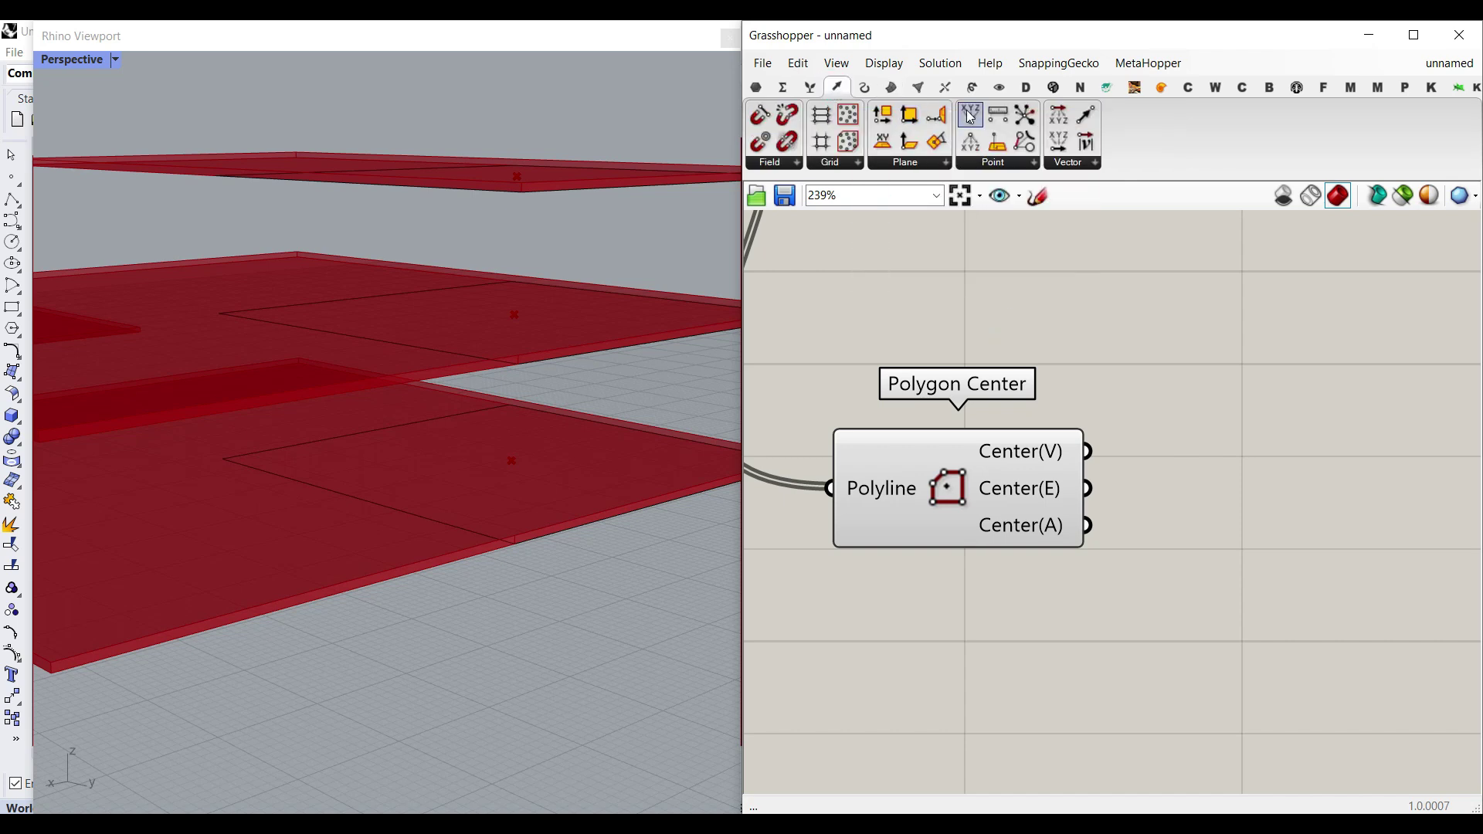
click(971, 141)
click(1279, 587)
drag(1081, 525, 1121, 539)
right_drag(1121, 539, 1070, 521)
drag(1096, 567, 1105, 570)
- Inspect the Z component output of Deconstruct and match its values to the floor levels in the viewport
right_drag(1249, 621, 986, 402)
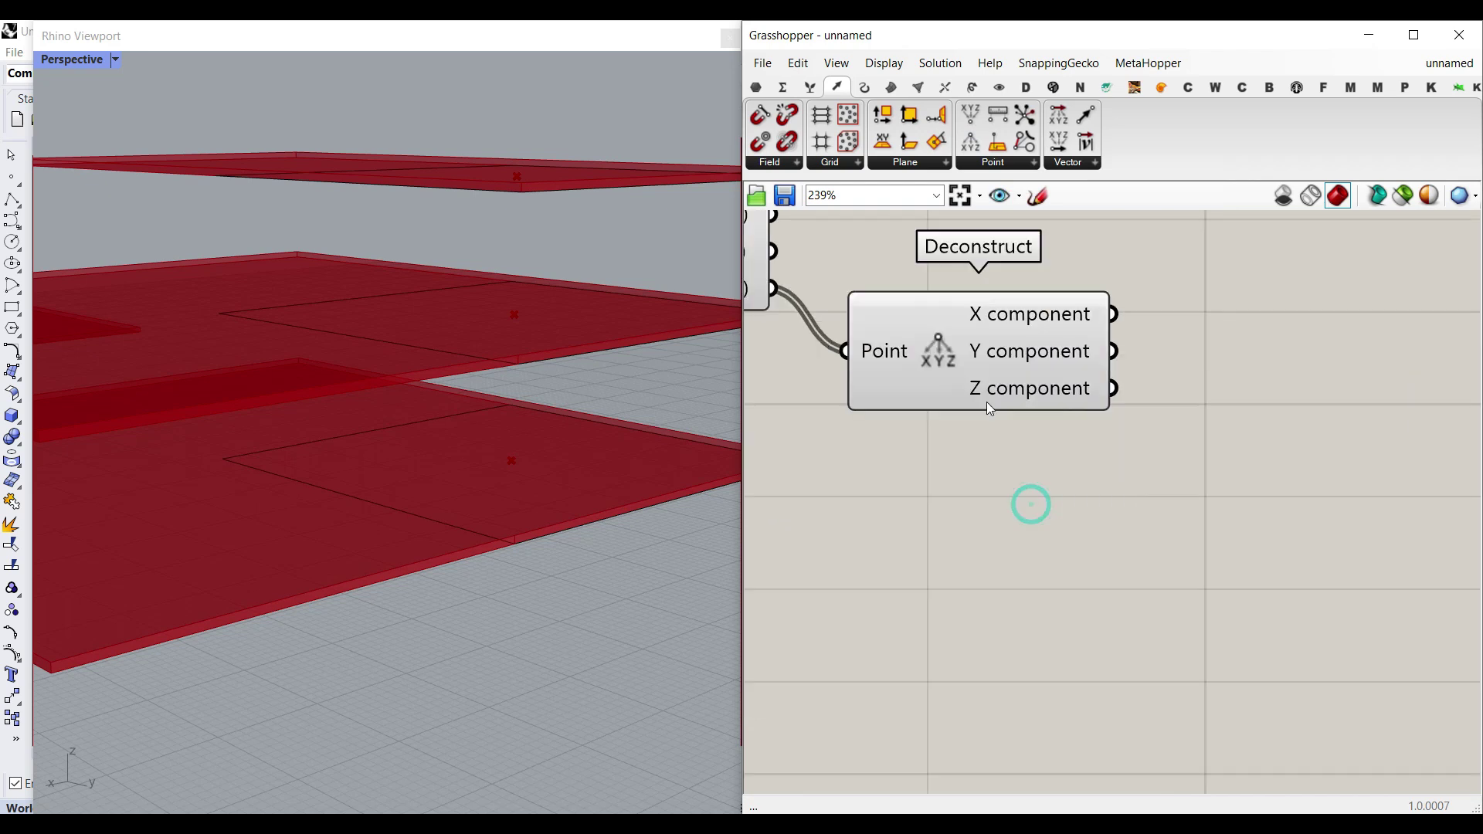
mouse_move(1023, 390)
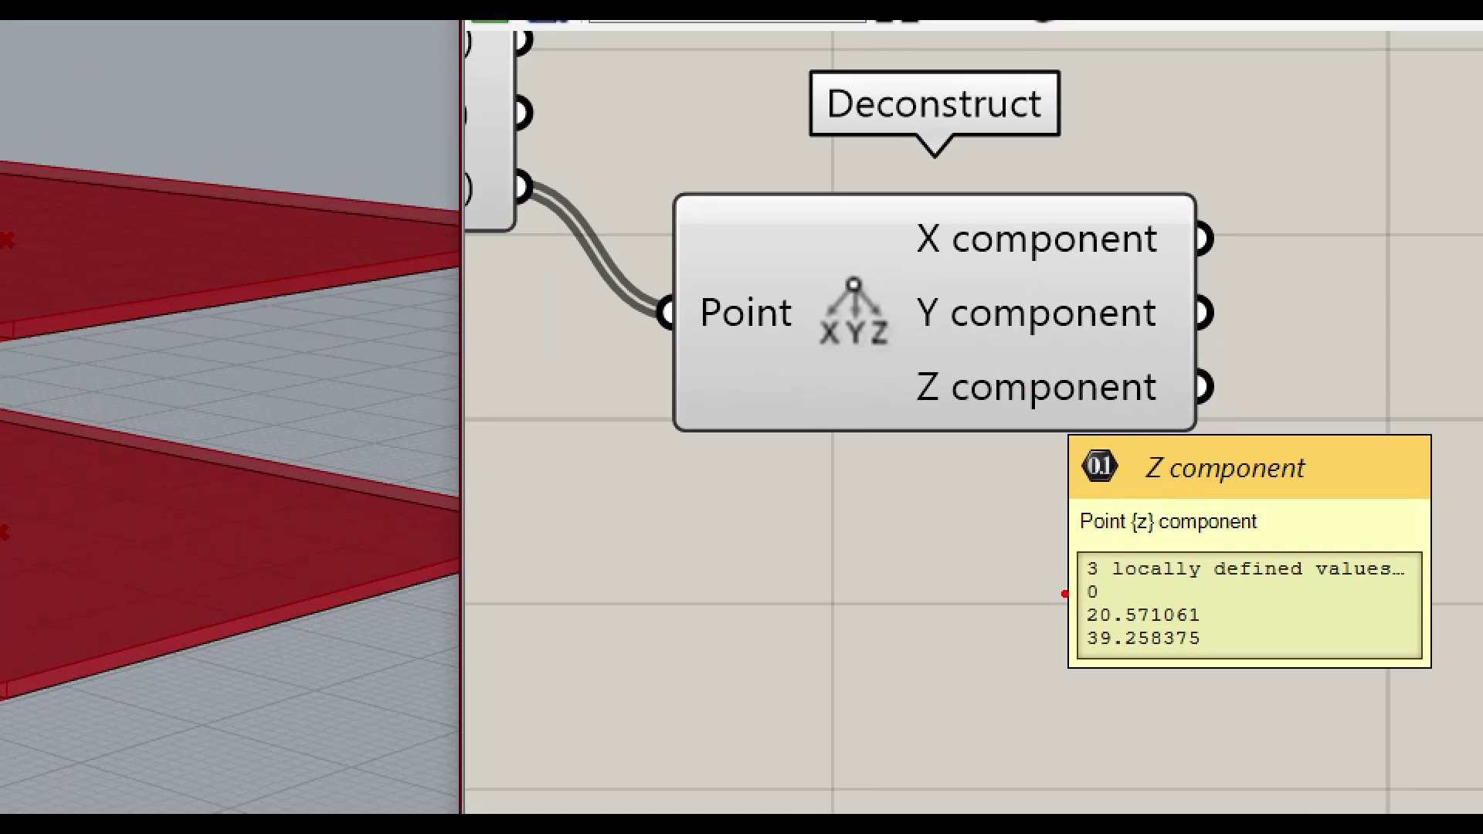
mouse_move(1064, 594)
mouse_down()
mouse_move(463, 568)
mouse_move(516, 594)
mouse_up()
mouse_move(1074, 614)
mouse_down()
mouse_move(358, 272)
mouse_move(307, 266)
mouse_move(359, 323)
mouse_up()
mouse_move(1079, 653)
mouse_down()
mouse_move(1031, 661)
mouse_move(357, 87)
mouse_move(336, 112)
mouse_move(435, 96)
mouse_up()
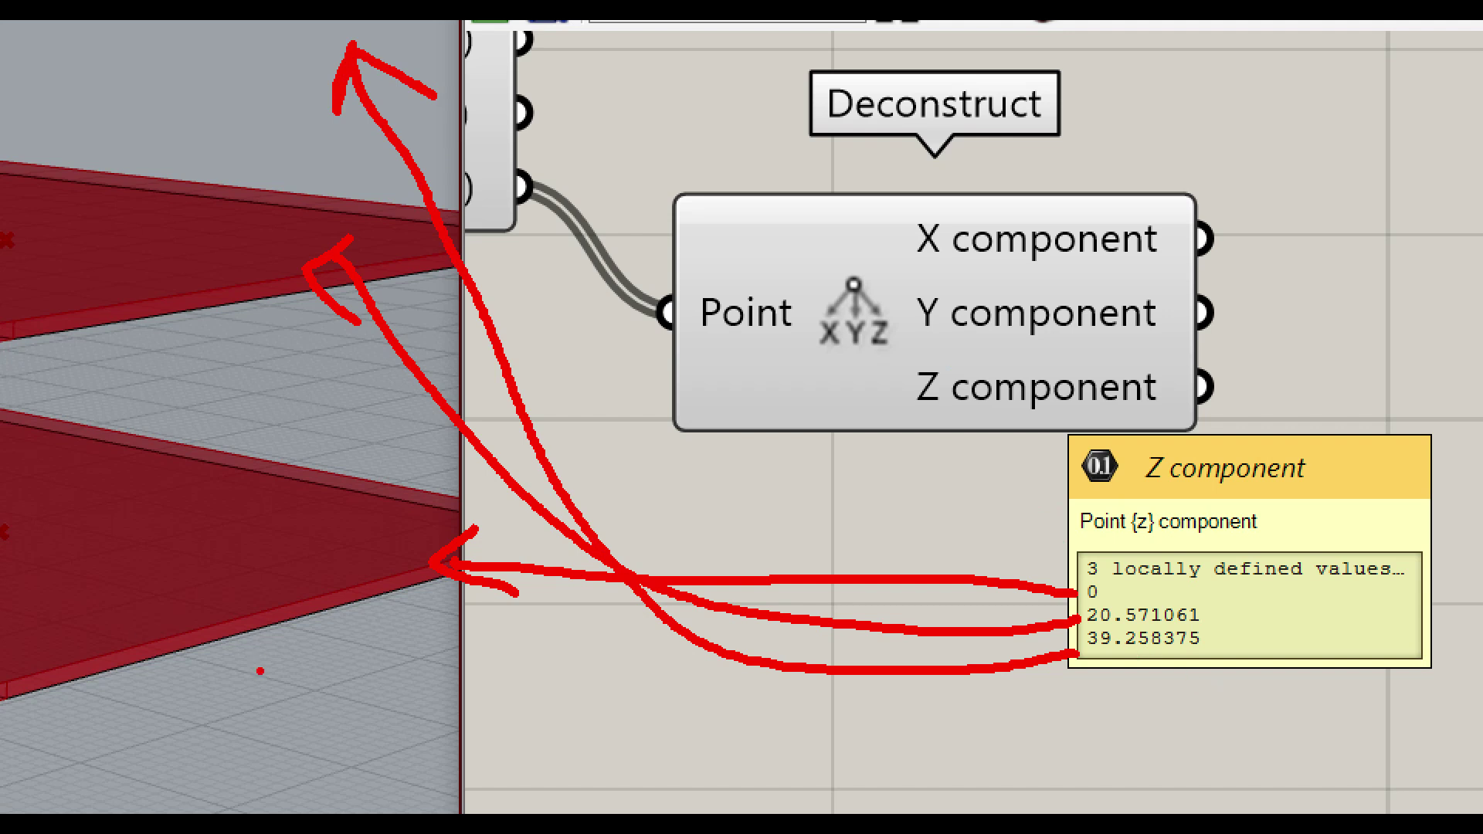
drag(1214, 585, 1214, 619)
key(Escape)
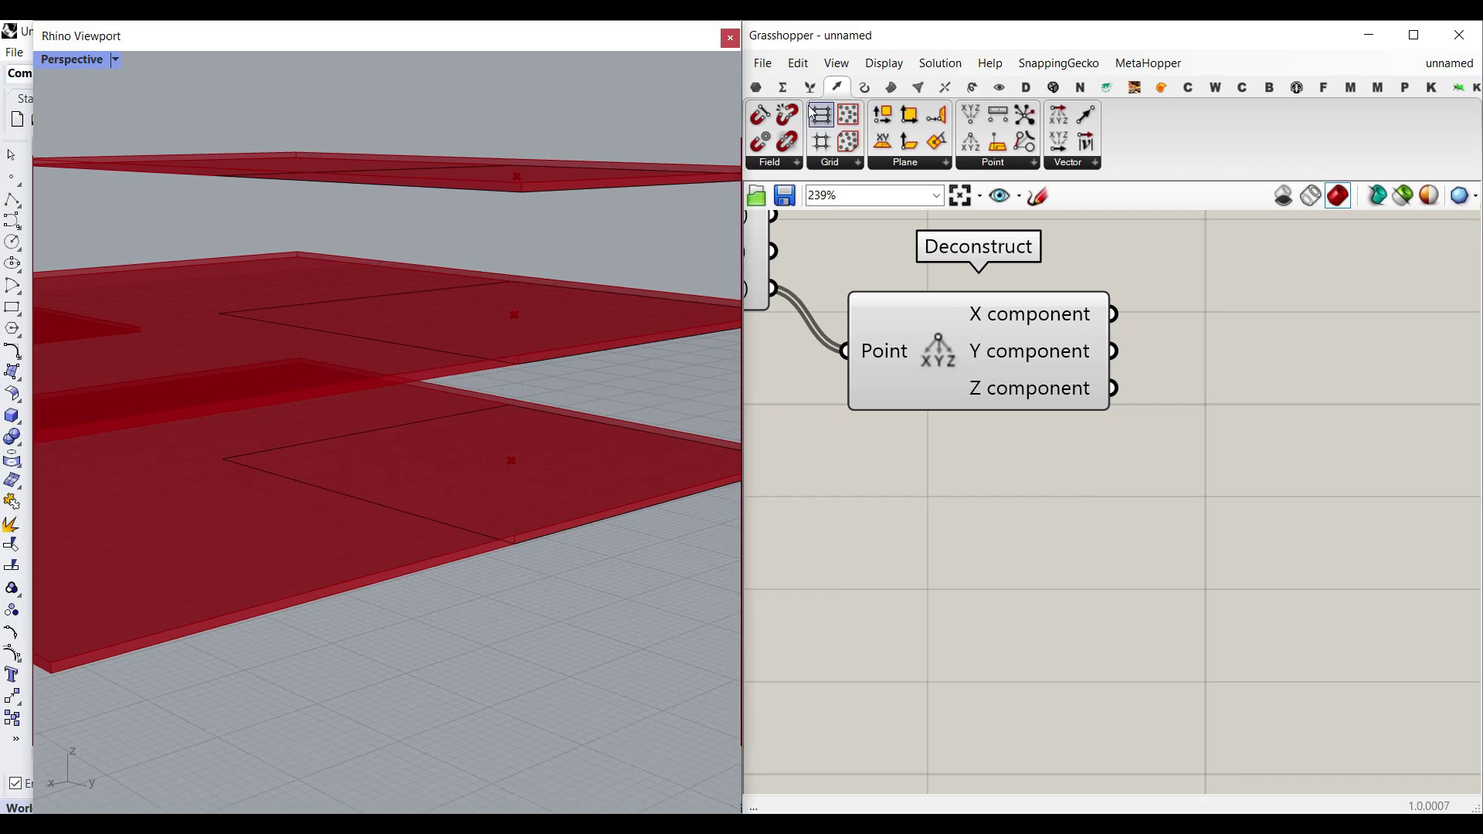
- Place a Relative Differences component and connect Deconstruct's Z component output to its Values input
click(782, 86)
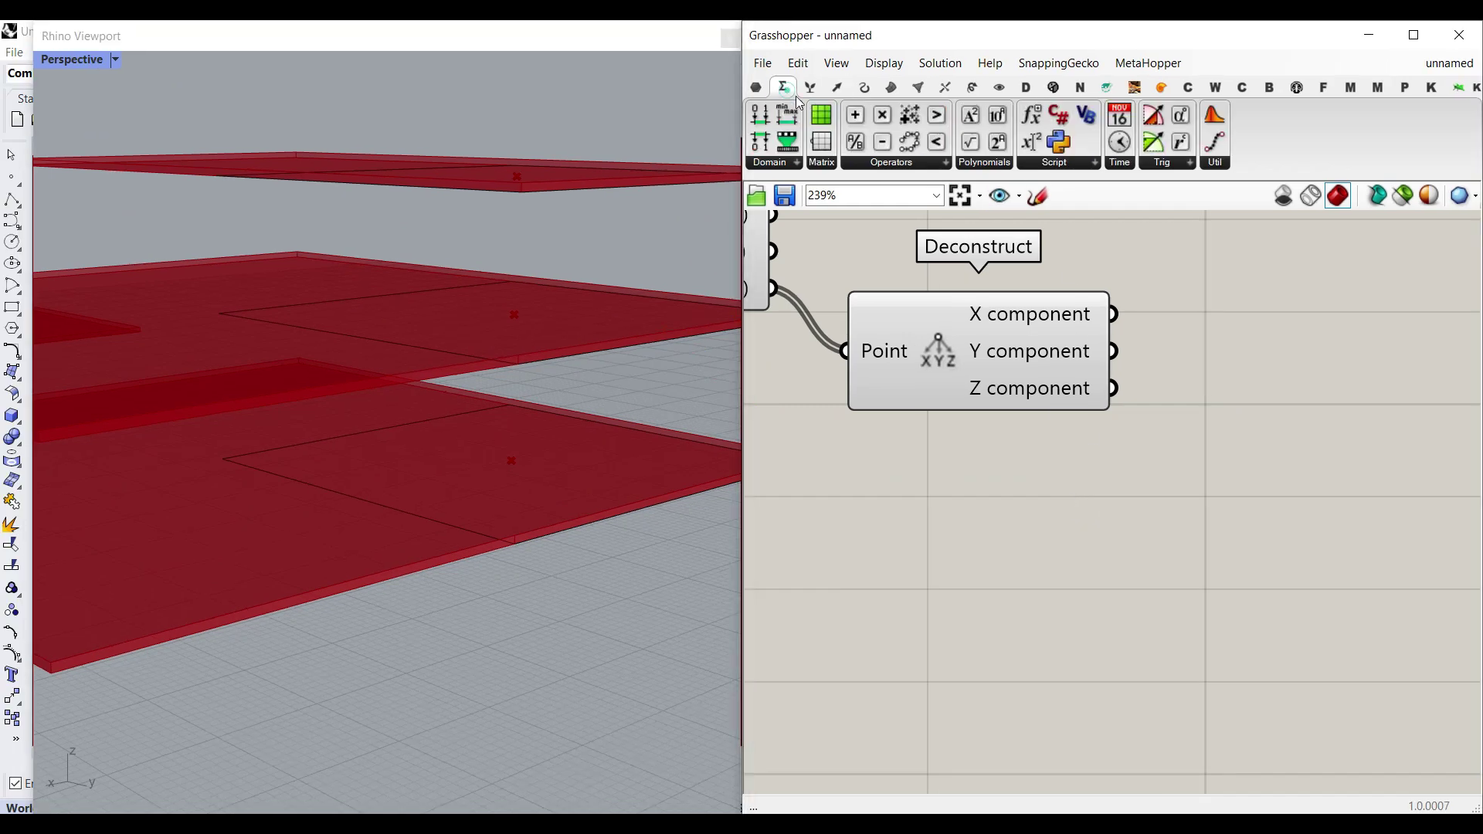
key(ctrl+1)
click(912, 142)
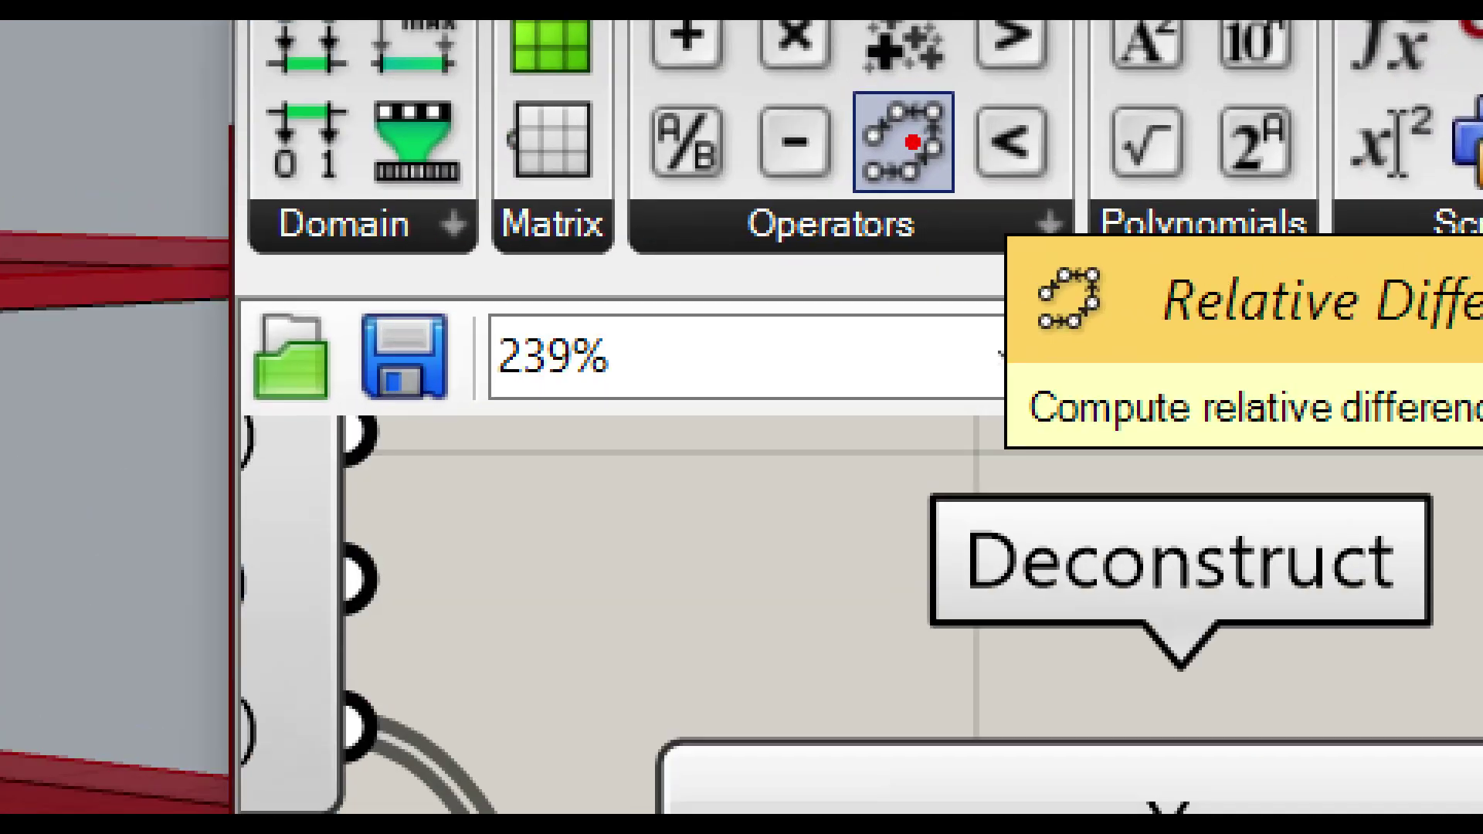
scroll(912, 142, down, 1)
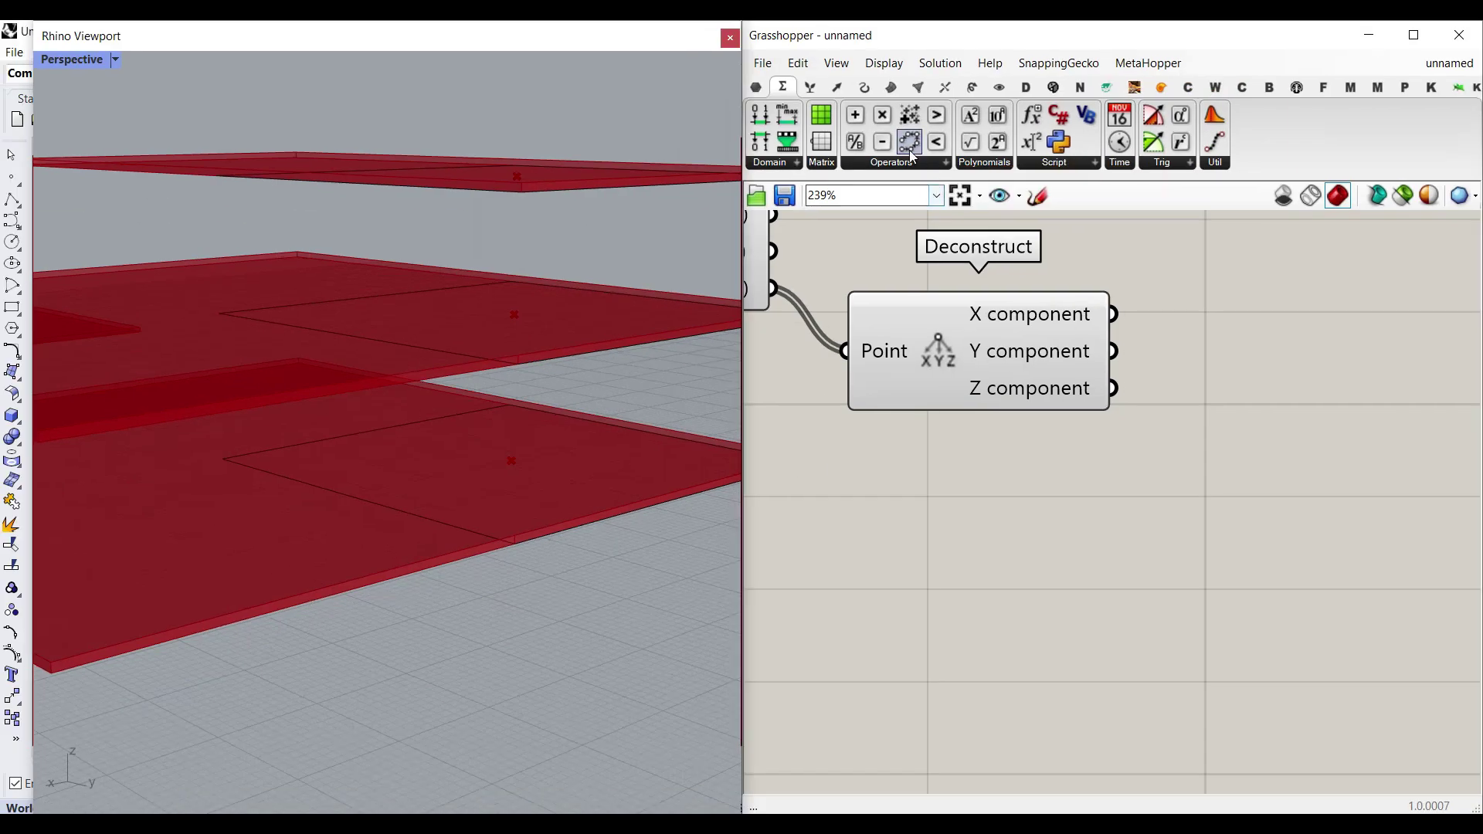
drag(907, 141, 1246, 445)
drag(1113, 388, 1136, 435)
right_drag(1328, 448, 1040, 425)
- Examine the Differenced output values of Relative Differences against the vertical gaps between the floors in the viewport
mouse_move(1046, 422)
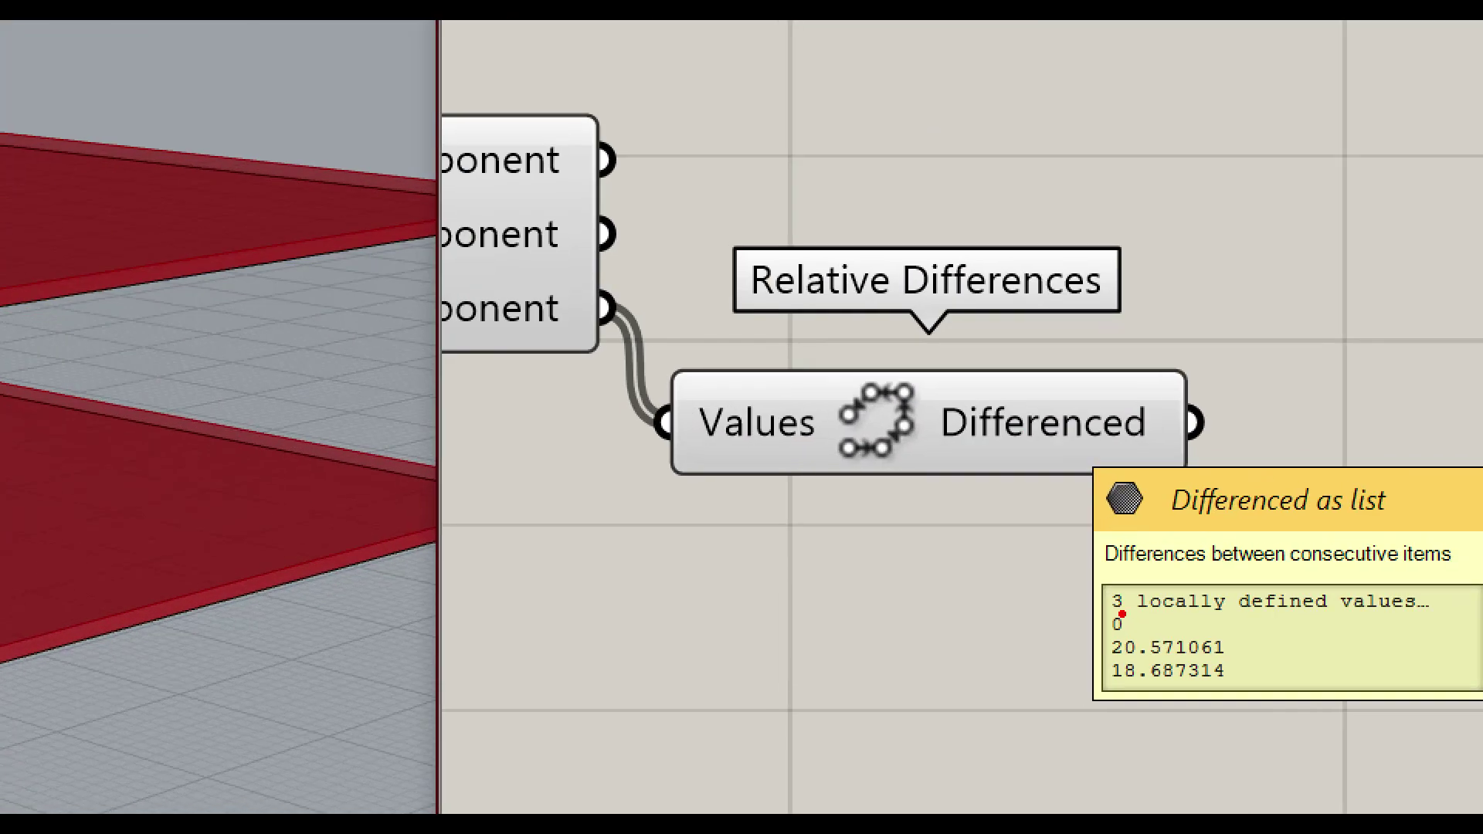
mouse_move(1107, 615)
mouse_down()
mouse_move(1133, 631)
mouse_move(448, 539)
mouse_move(507, 585)
mouse_up()
drag(1097, 682, 302, 259)
drag(325, 255, 296, 307)
key(Escape)
scroll(220, 430, down, 3)
mouse_move(325, 244)
right_down()
mouse_move(219, 430)
mouse_move(303, 224)
right_up()
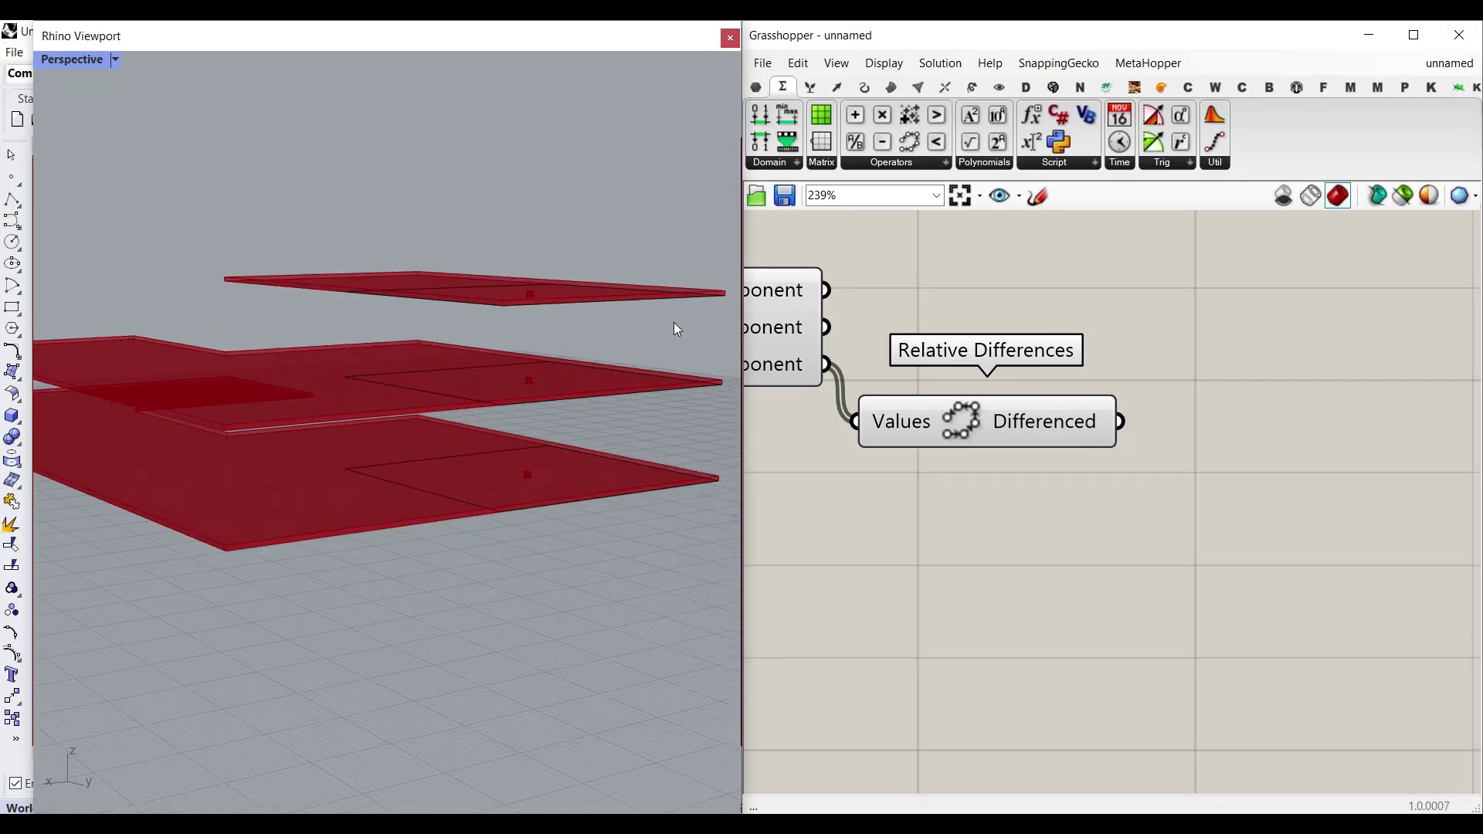
- Examine the space above the top floor and compare it with the first and last entries of the Differenced list
right_drag(674, 323, 678, 286)
drag(663, 291, 655, 187)
mouse_move(513, 142)
mouse_down()
mouse_move(699, 166)
mouse_move(471, 202)
mouse_move(540, 157)
mouse_up()
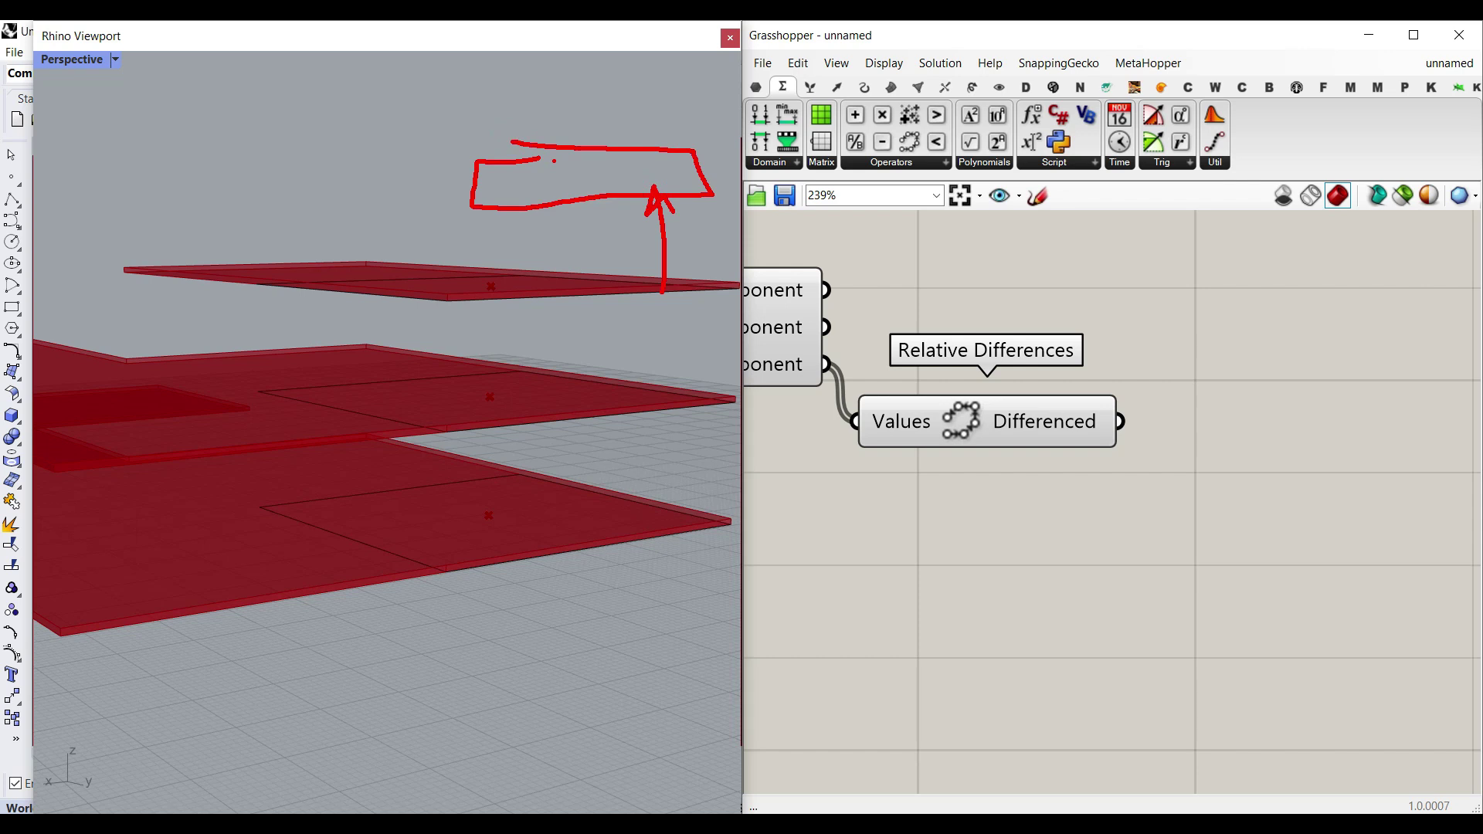
key(Escape)
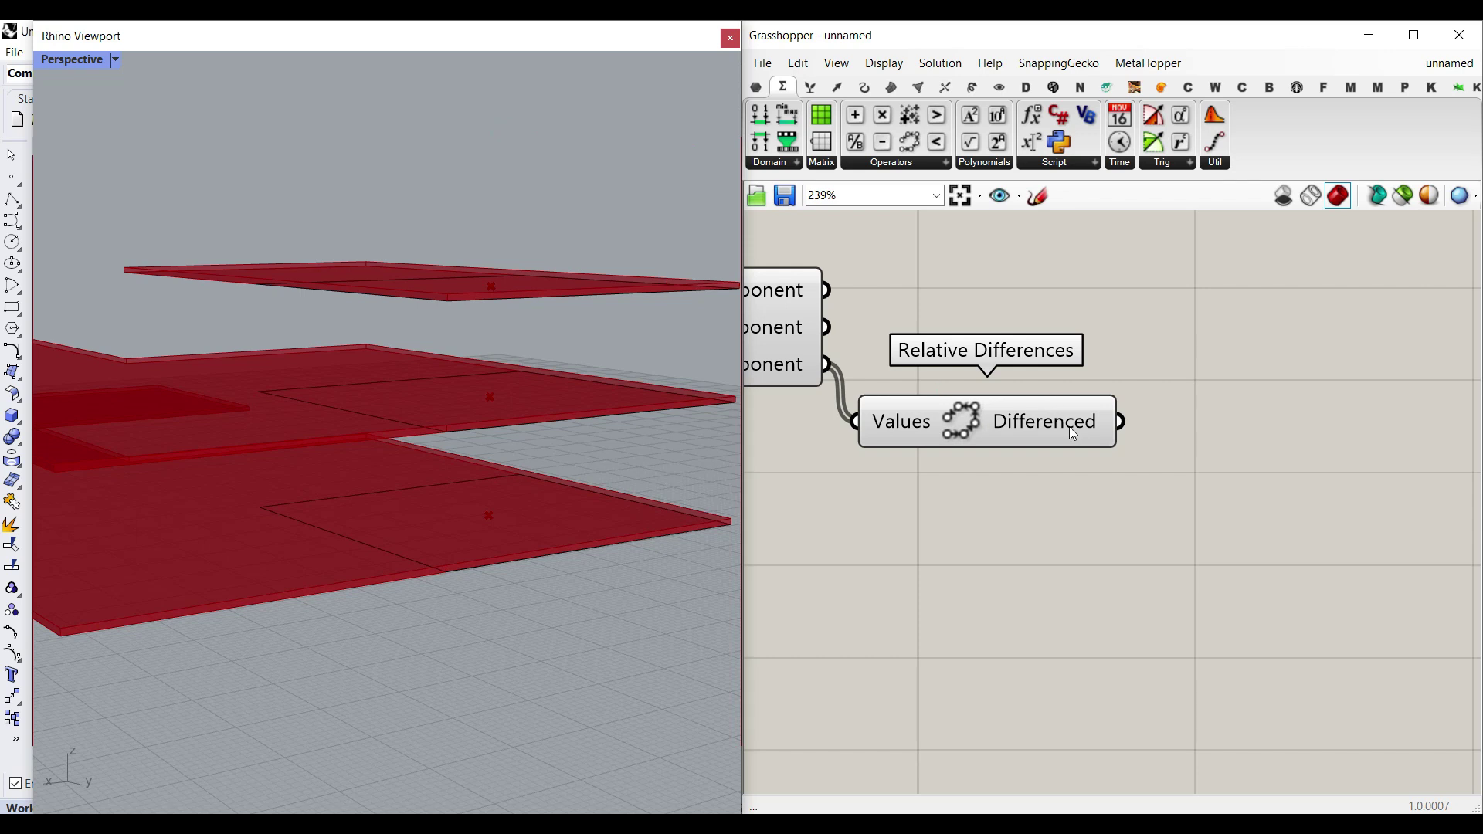
mouse_move(1067, 426)
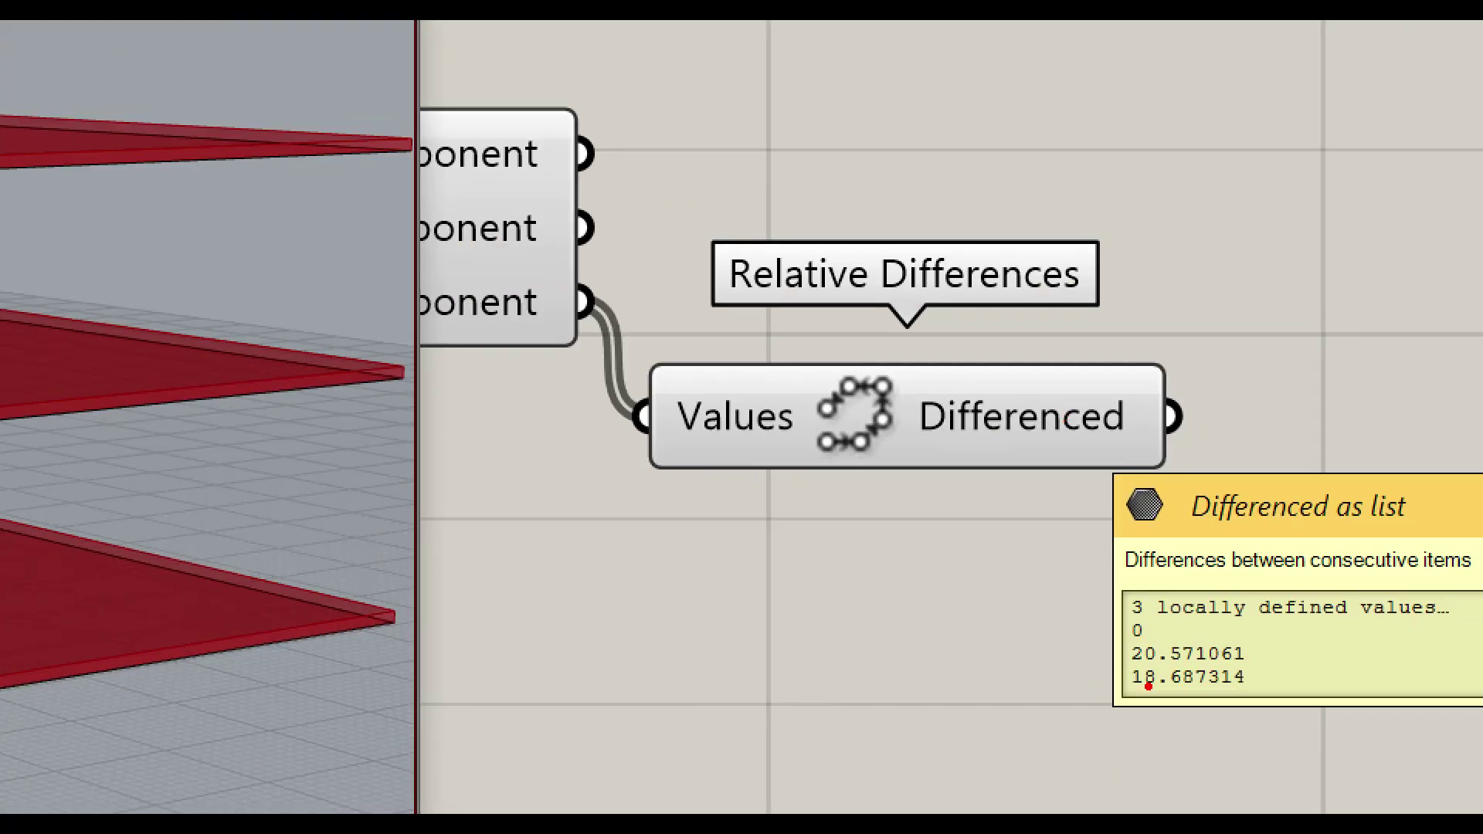
drag(1135, 704, 1133, 721)
click(1145, 748)
mouse_move(1154, 620)
mouse_down()
mouse_move(1129, 648)
mouse_move(1153, 646)
mouse_up()
click(1101, 737)
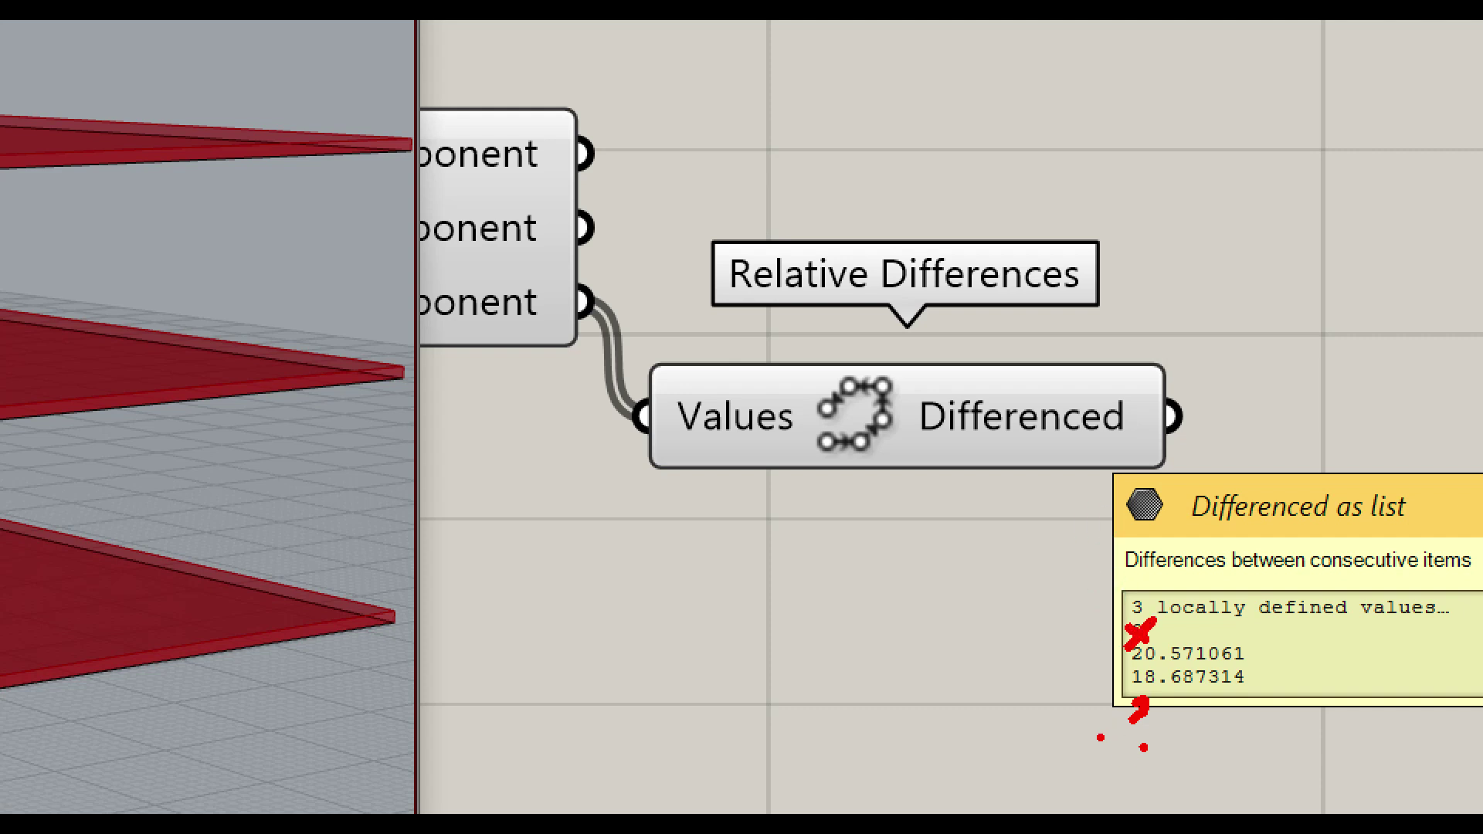
- Add a number slider with the value 12.55 below Relative Differences and rename it Last floor
double_click(1018, 513)
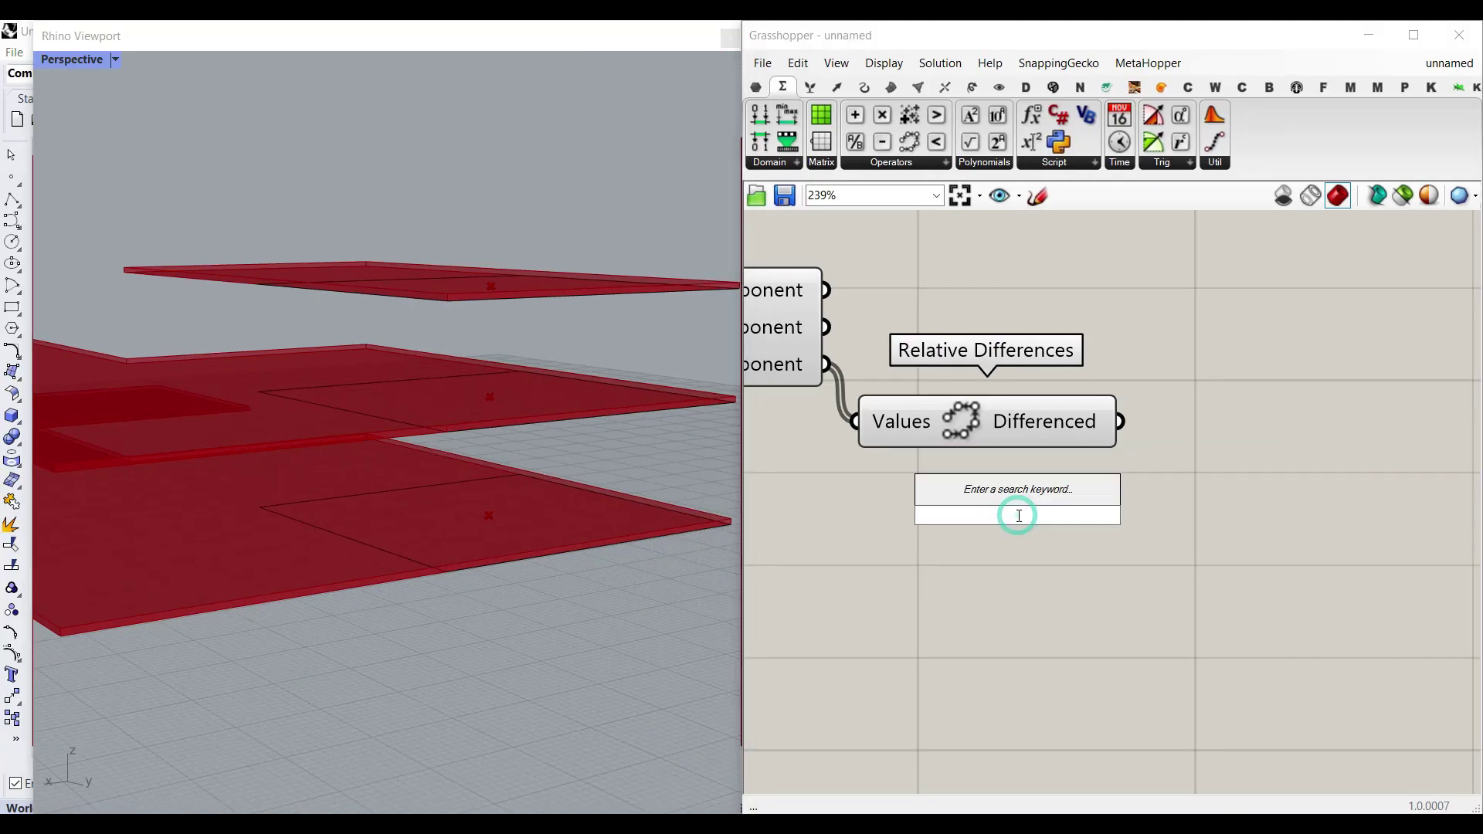
text(12.55)
key(Return)
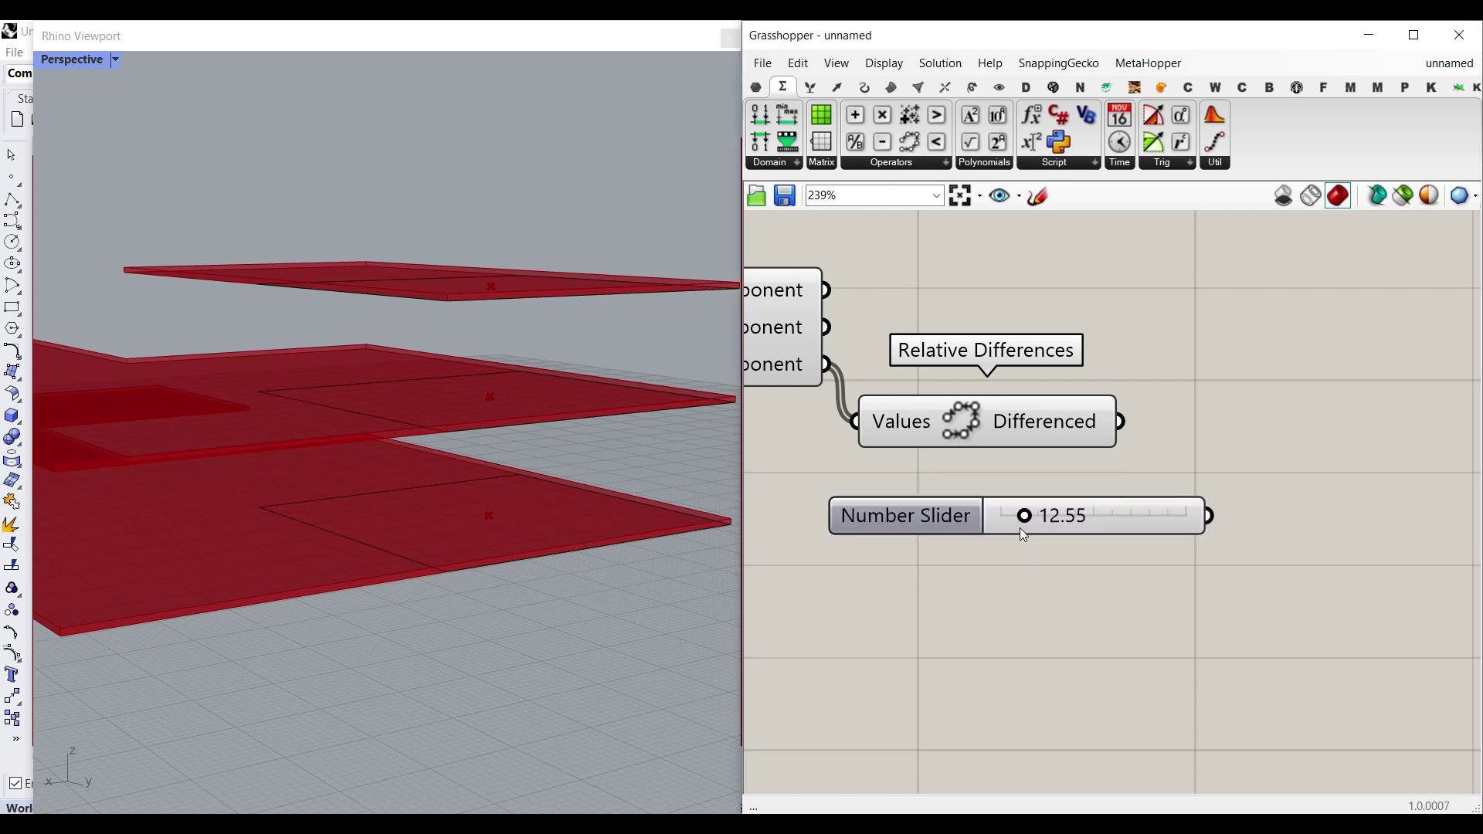
right_click(952, 513)
triple_click(1060, 521)
text(Las floor)
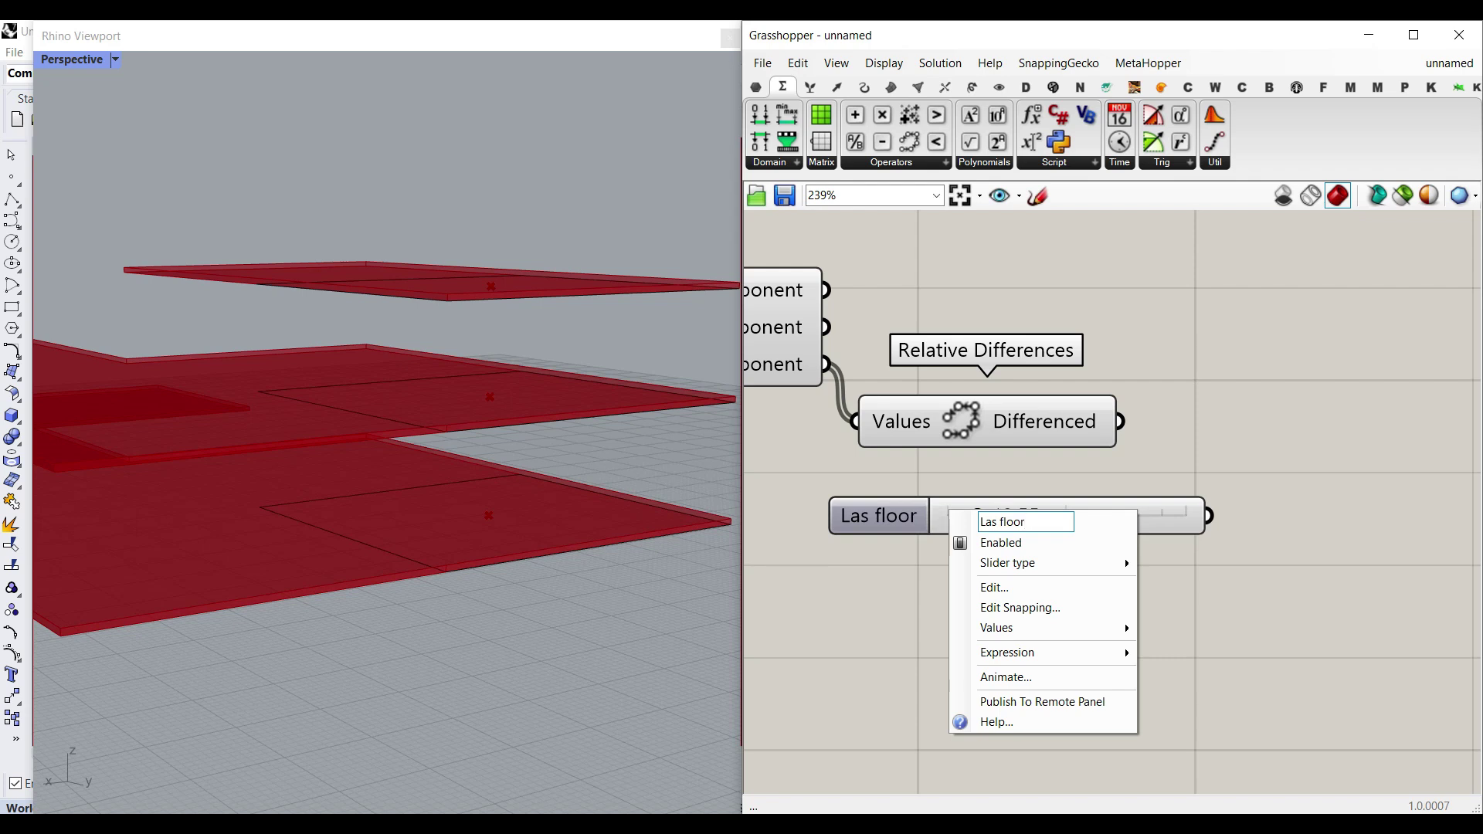
click(994, 519)
text(t)
key(Return)
drag(1132, 498, 1066, 515)
mouse_move(1050, 429)
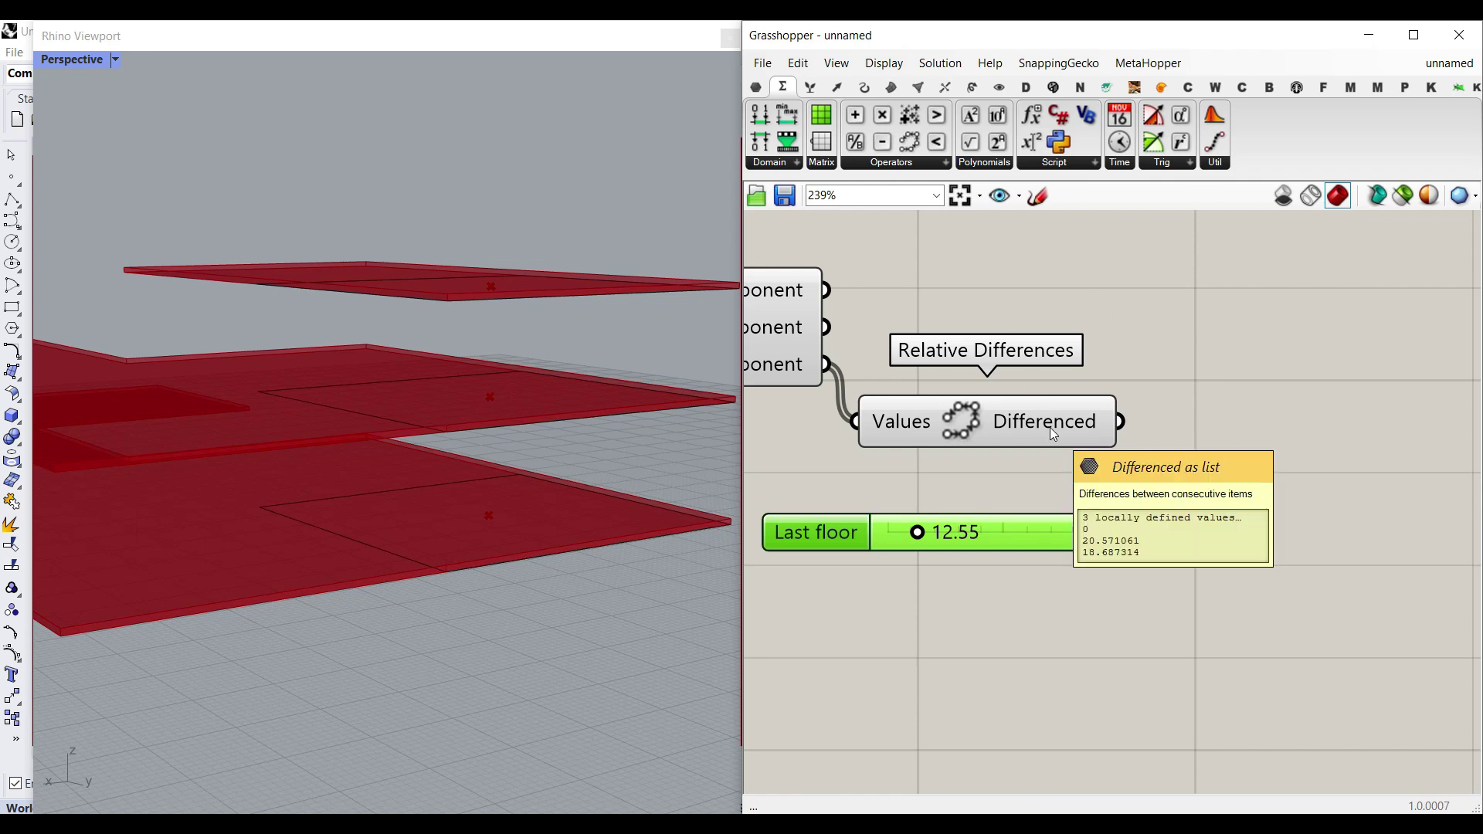
drag(1044, 524, 1051, 553)
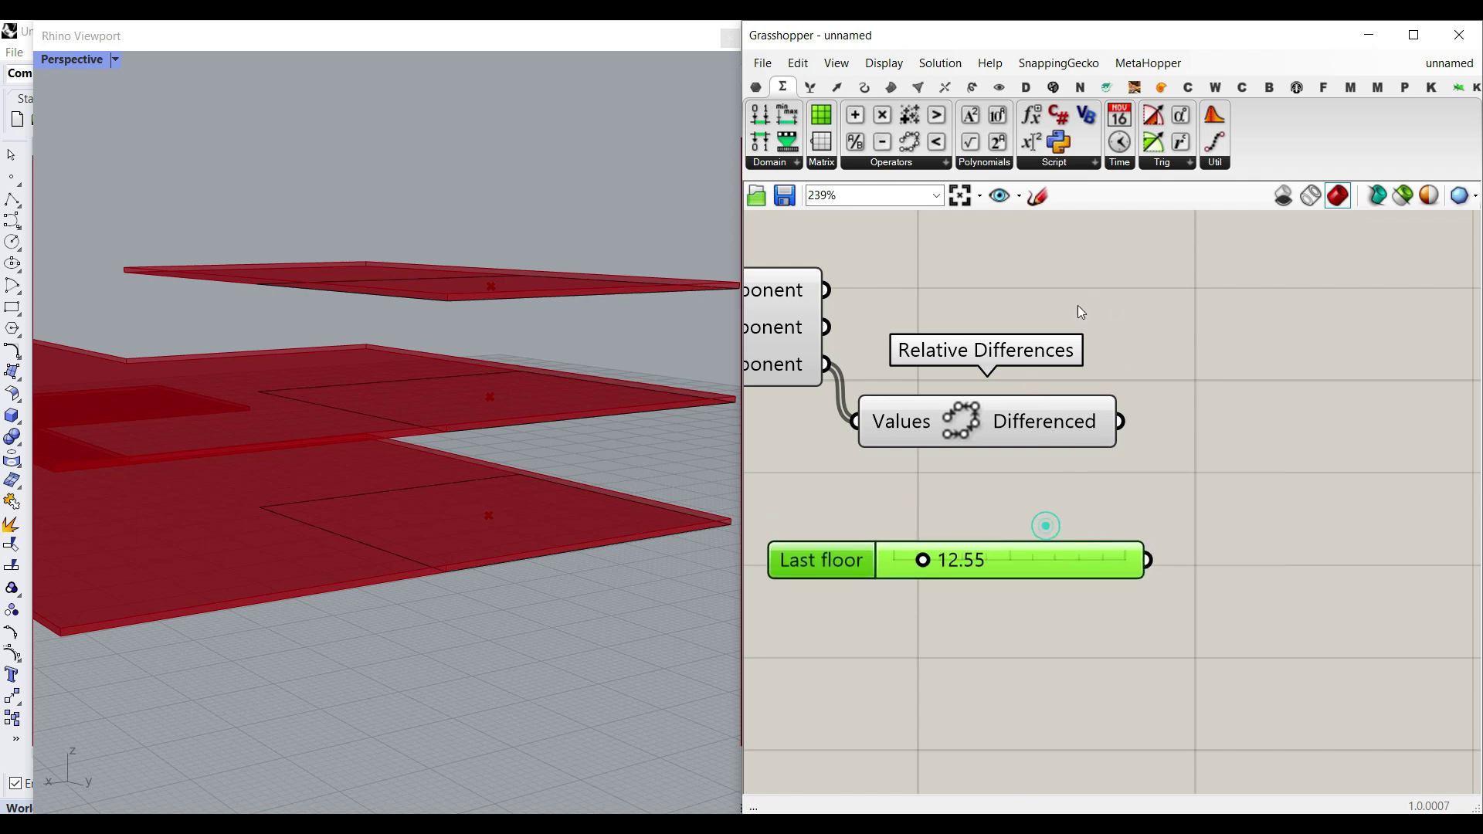
- Place a Cull Index component and connect the Differenced output of Relative Differences to its List input
click(810, 89)
click(901, 163)
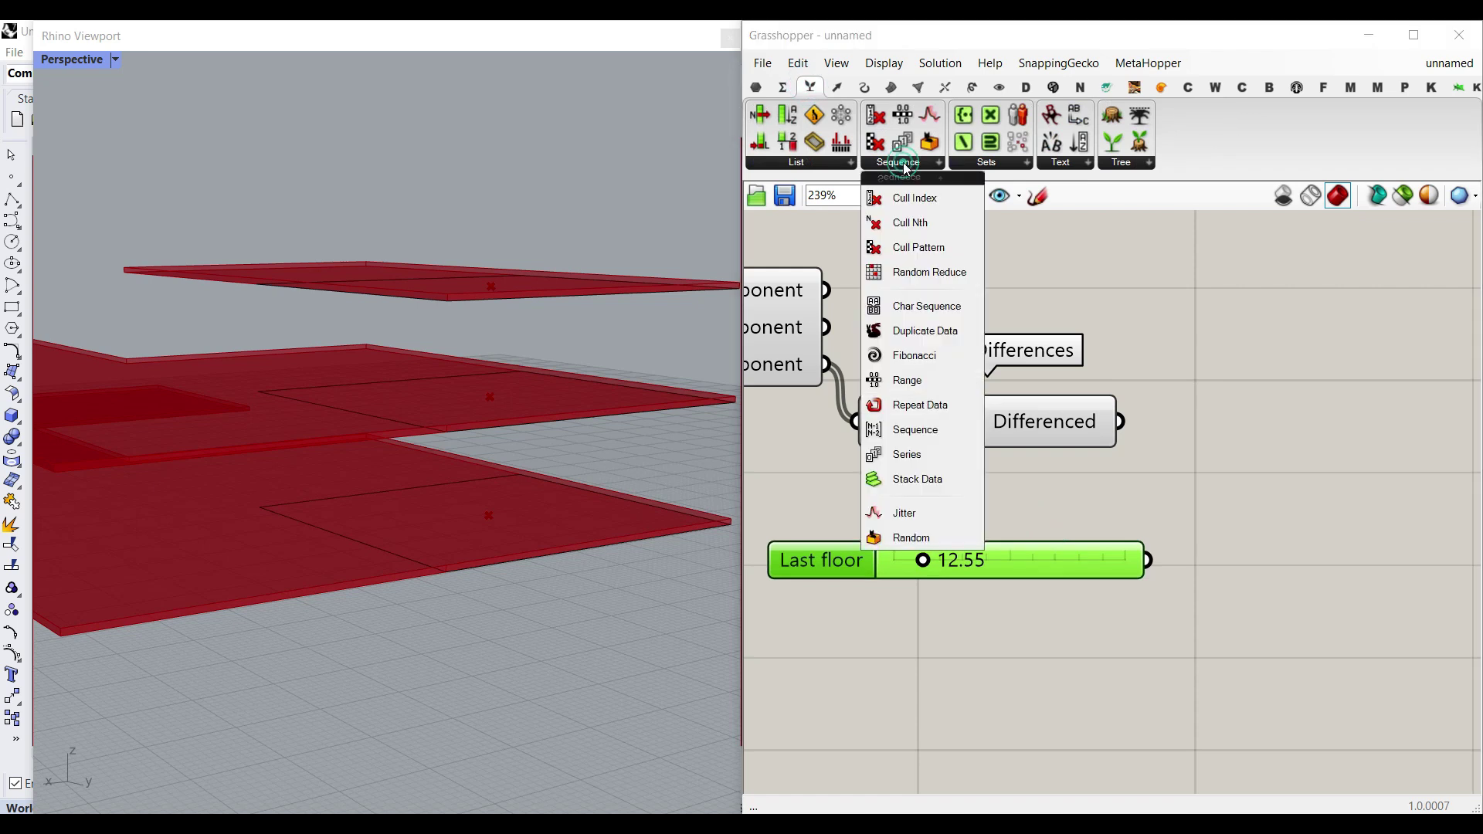
drag(931, 206, 1203, 453)
drag(1120, 421, 1167, 433)
- Add a panel containing 0, connect it to Cull Index's Indices input, and move the Last floor slider closer beneath Cull Index
double_click(1040, 475)
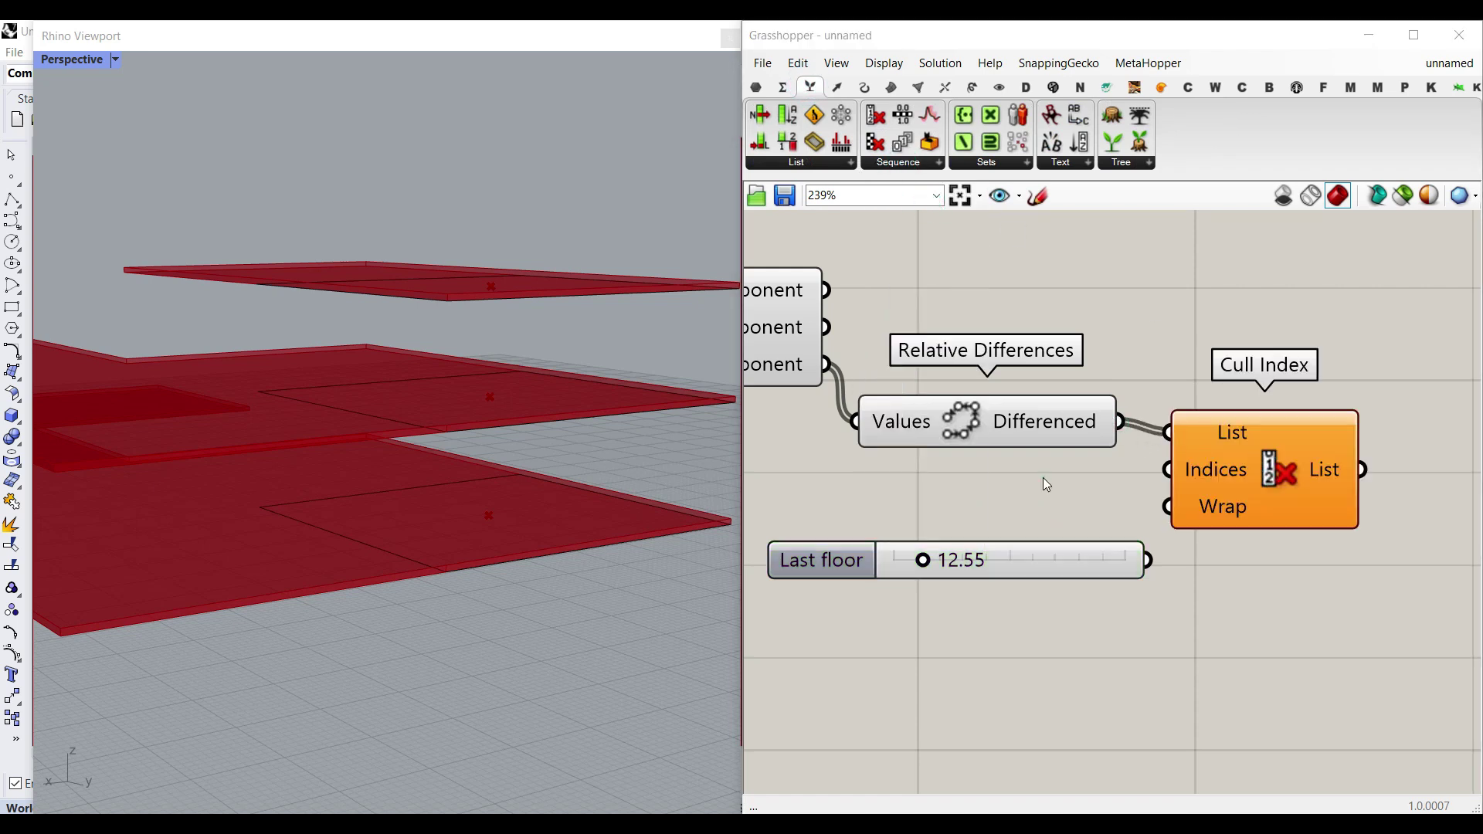
text(//0)
key(Return)
drag(1076, 478, 1242, 501)
click(1055, 610)
drag(1077, 561, 1274, 603)
right_drag(1275, 603, 962, 583)
click(1004, 464)
click(978, 578)
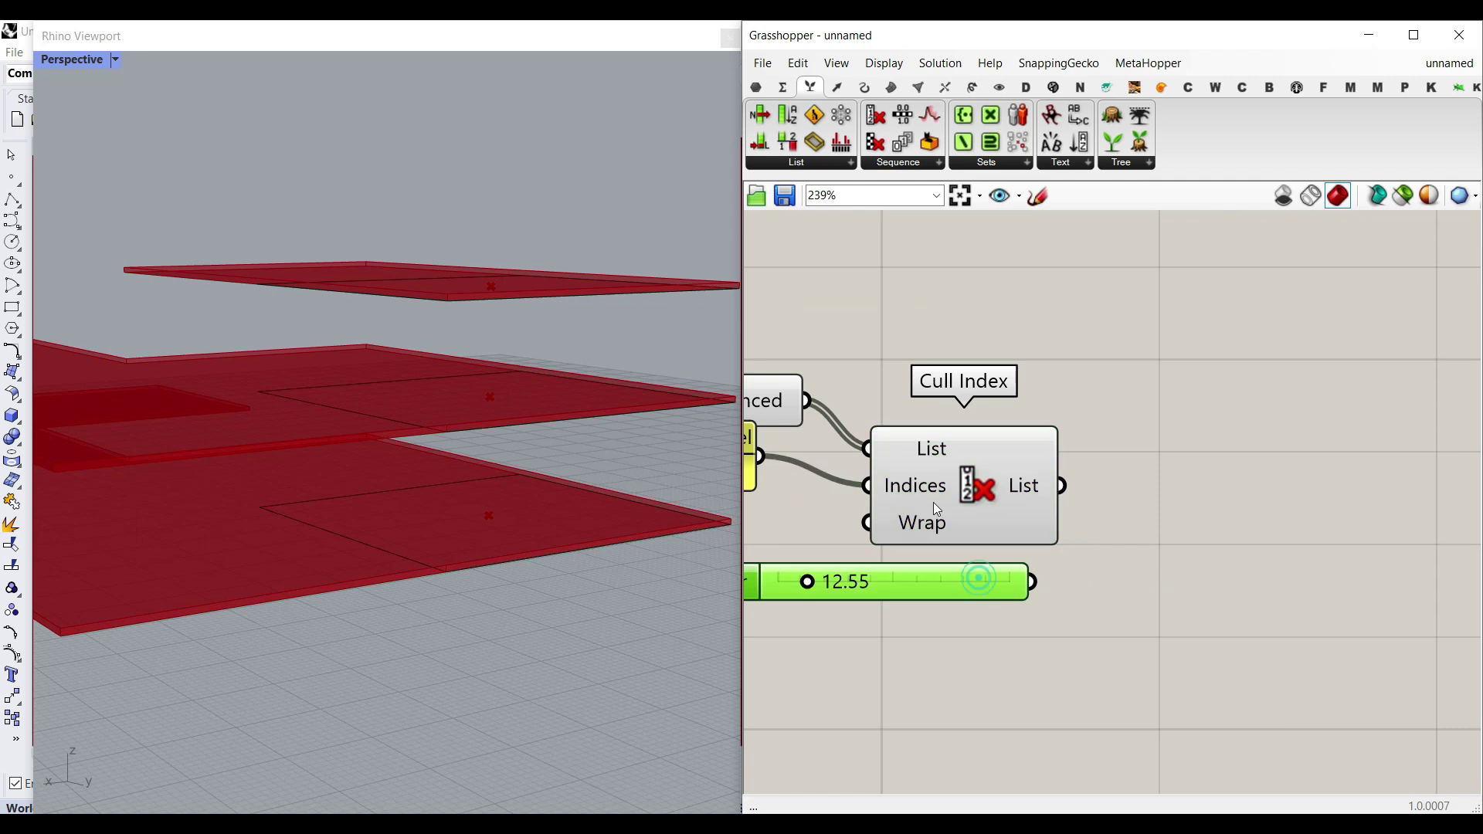
- Place a Number parameter and feed it both Cull Index's List output and the Last floor slider
click(758, 88)
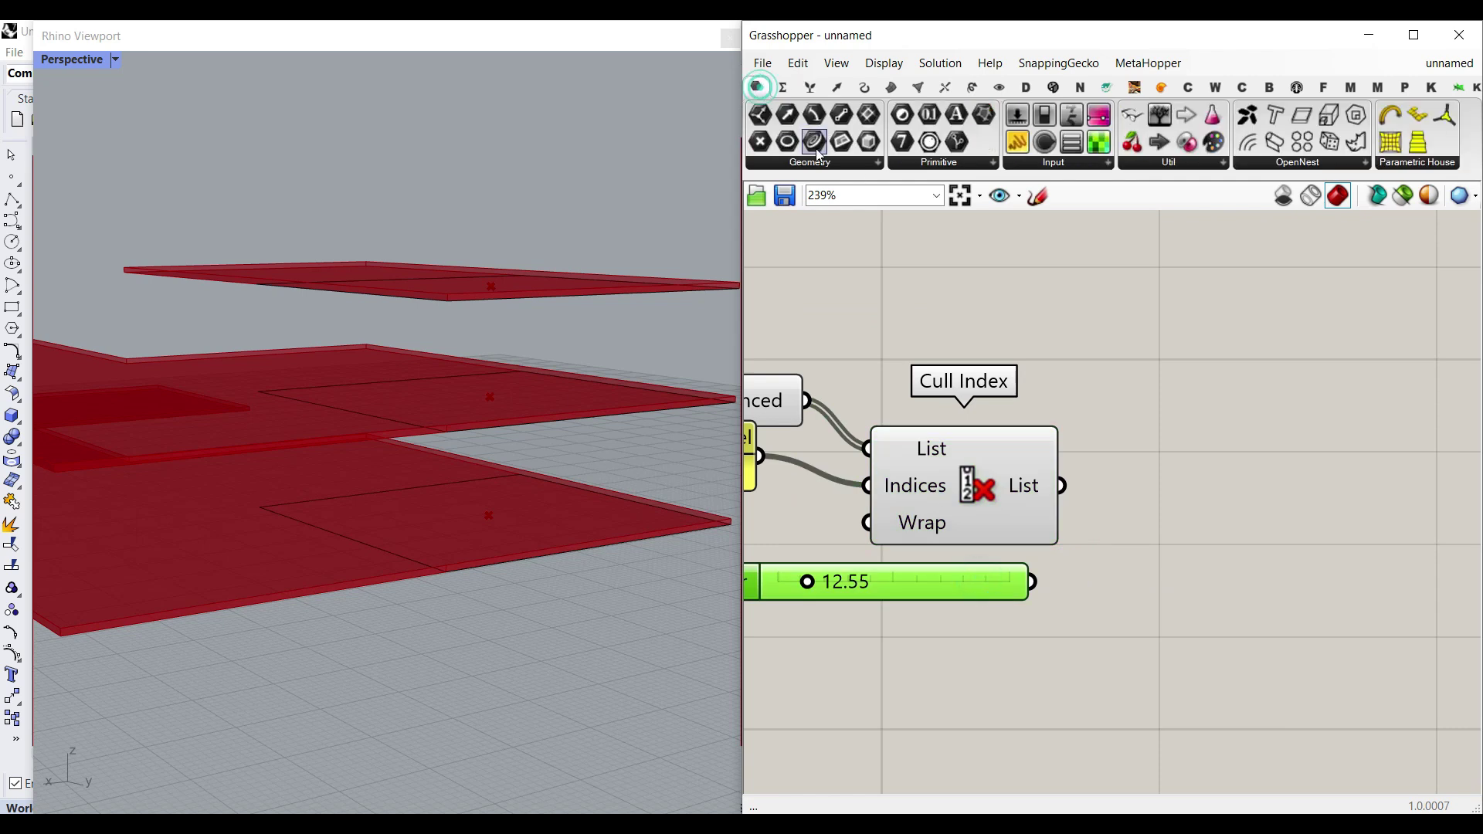
drag(932, 116, 1156, 506)
drag(1061, 485, 1168, 548)
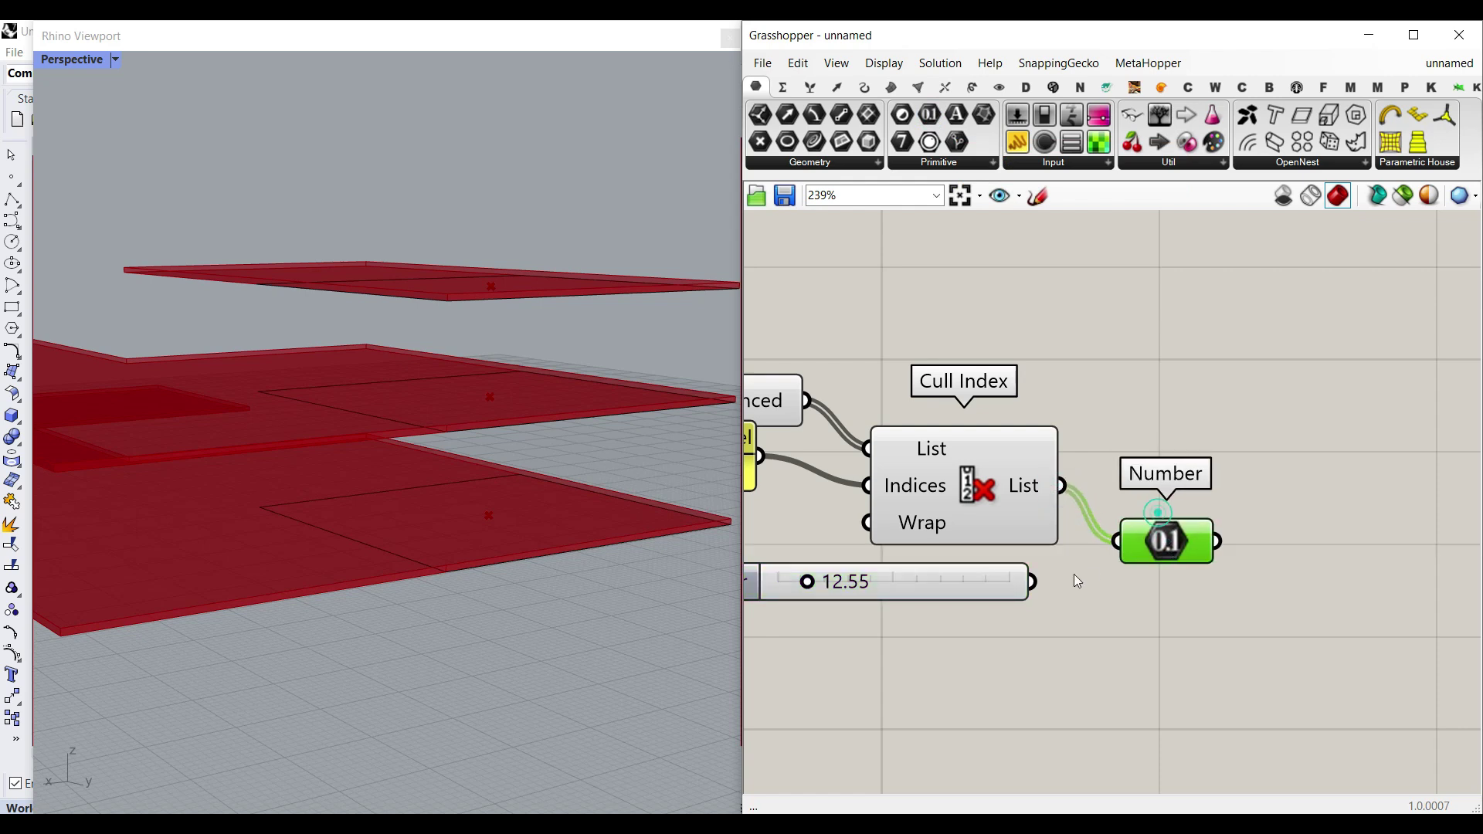
drag(1026, 587, 1119, 551)
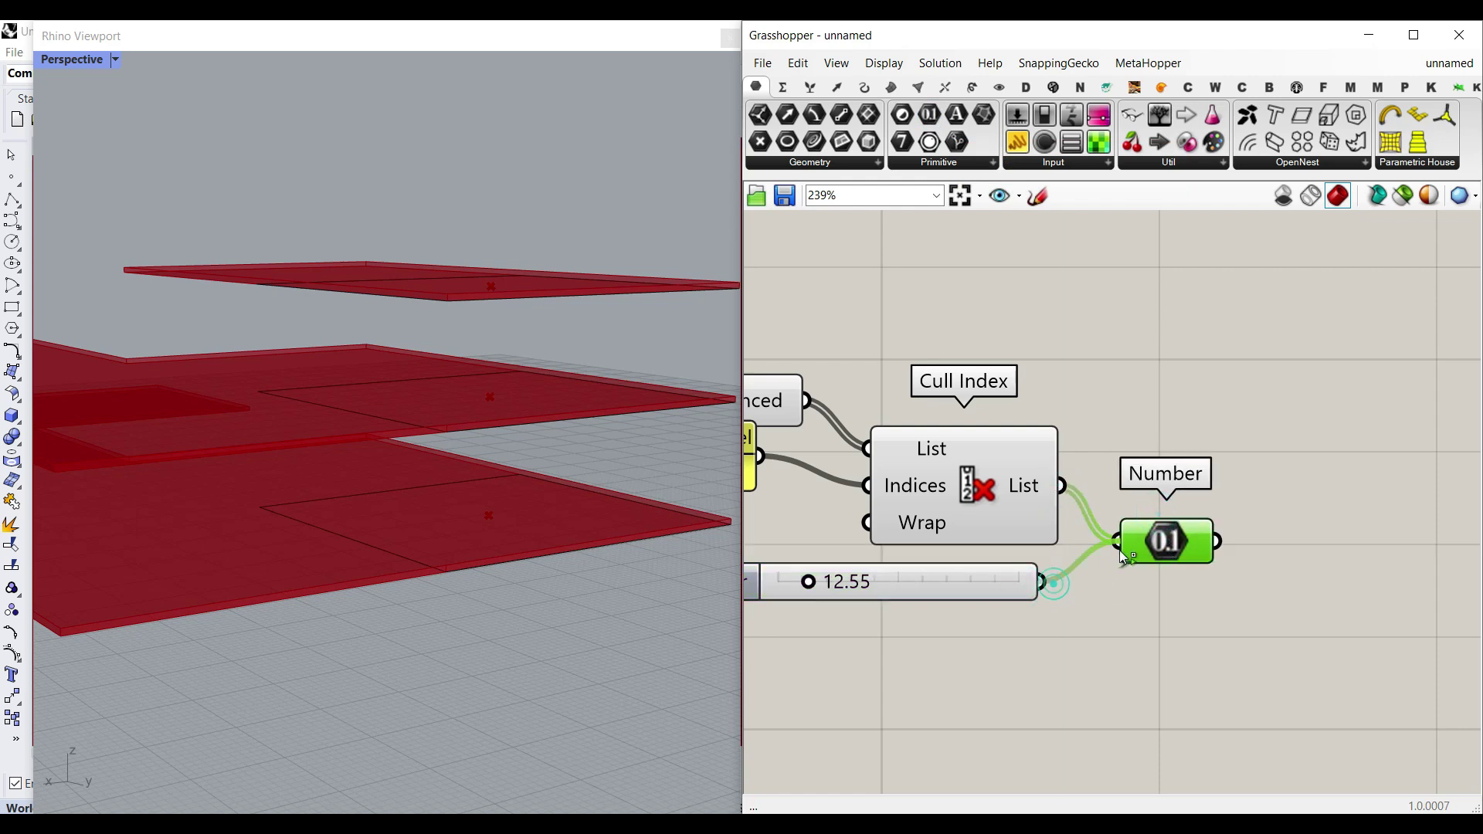
scroll(1166, 539, up, 3)
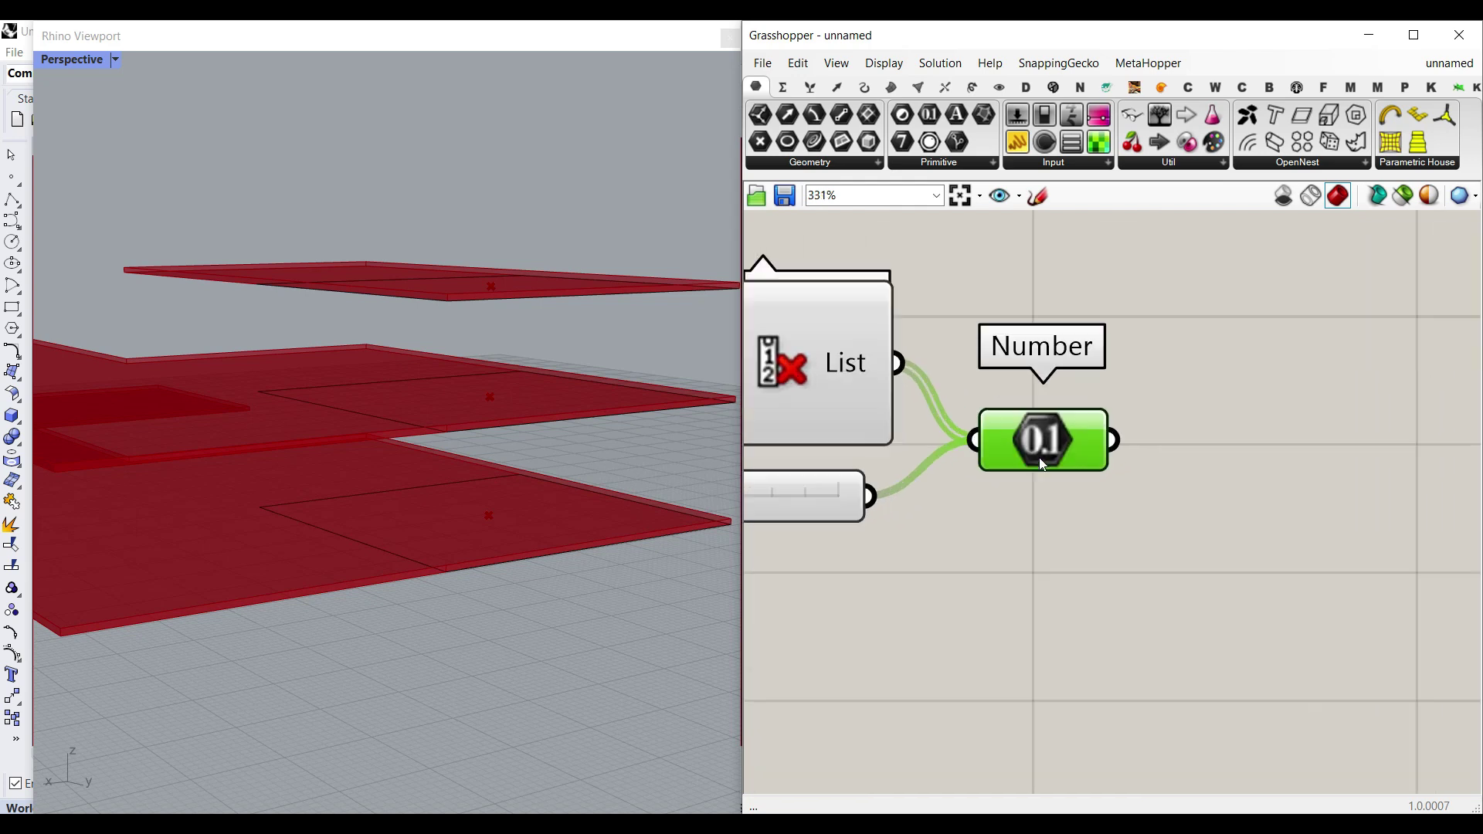
- Inspect the data branches in the Number parameter and flatten Cull Index's List output
mouse_move(1027, 451)
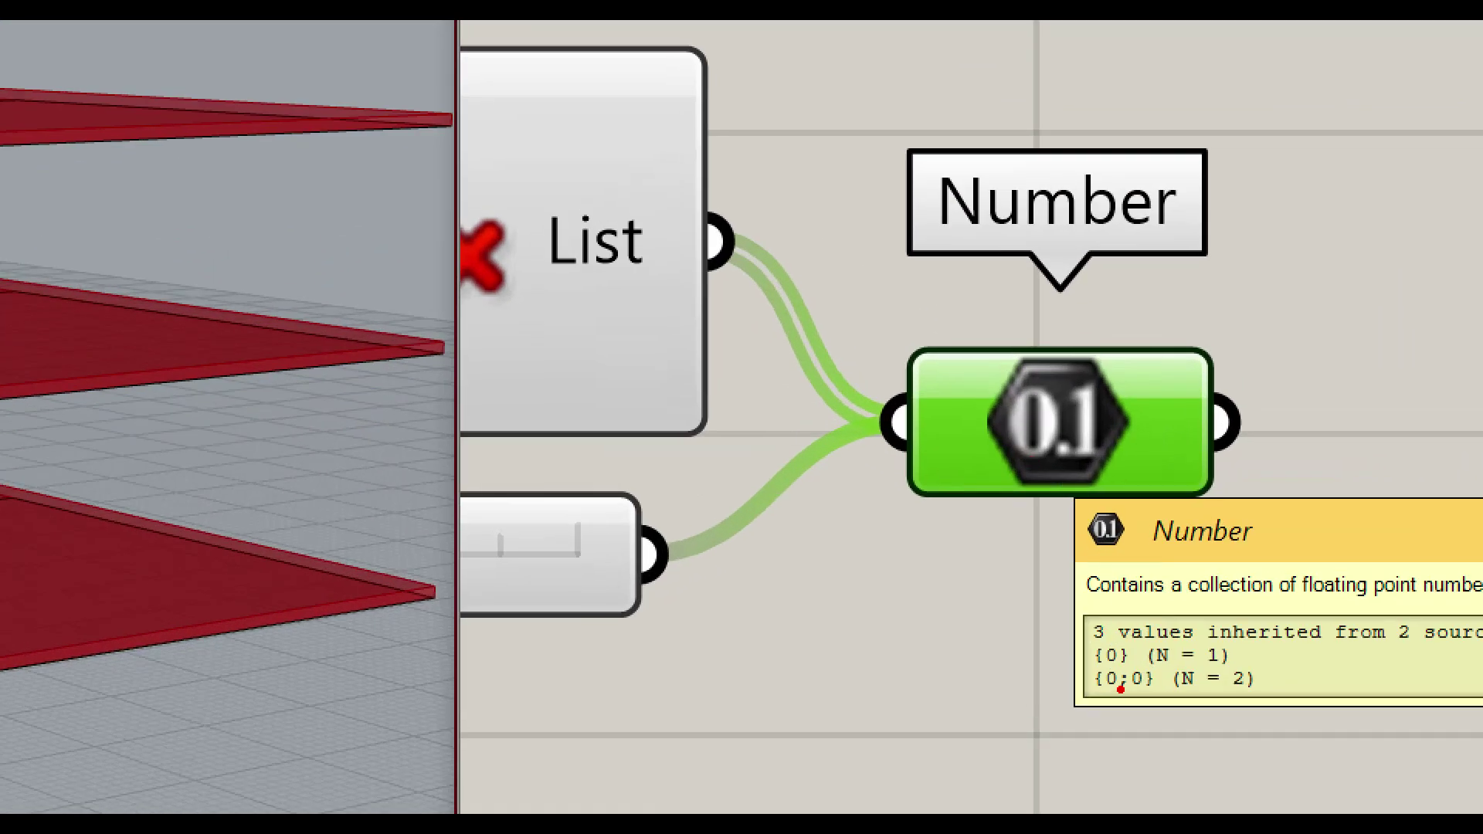
mouse_move(674, 195)
mouse_down()
mouse_move(673, 285)
mouse_move(686, 261)
mouse_up()
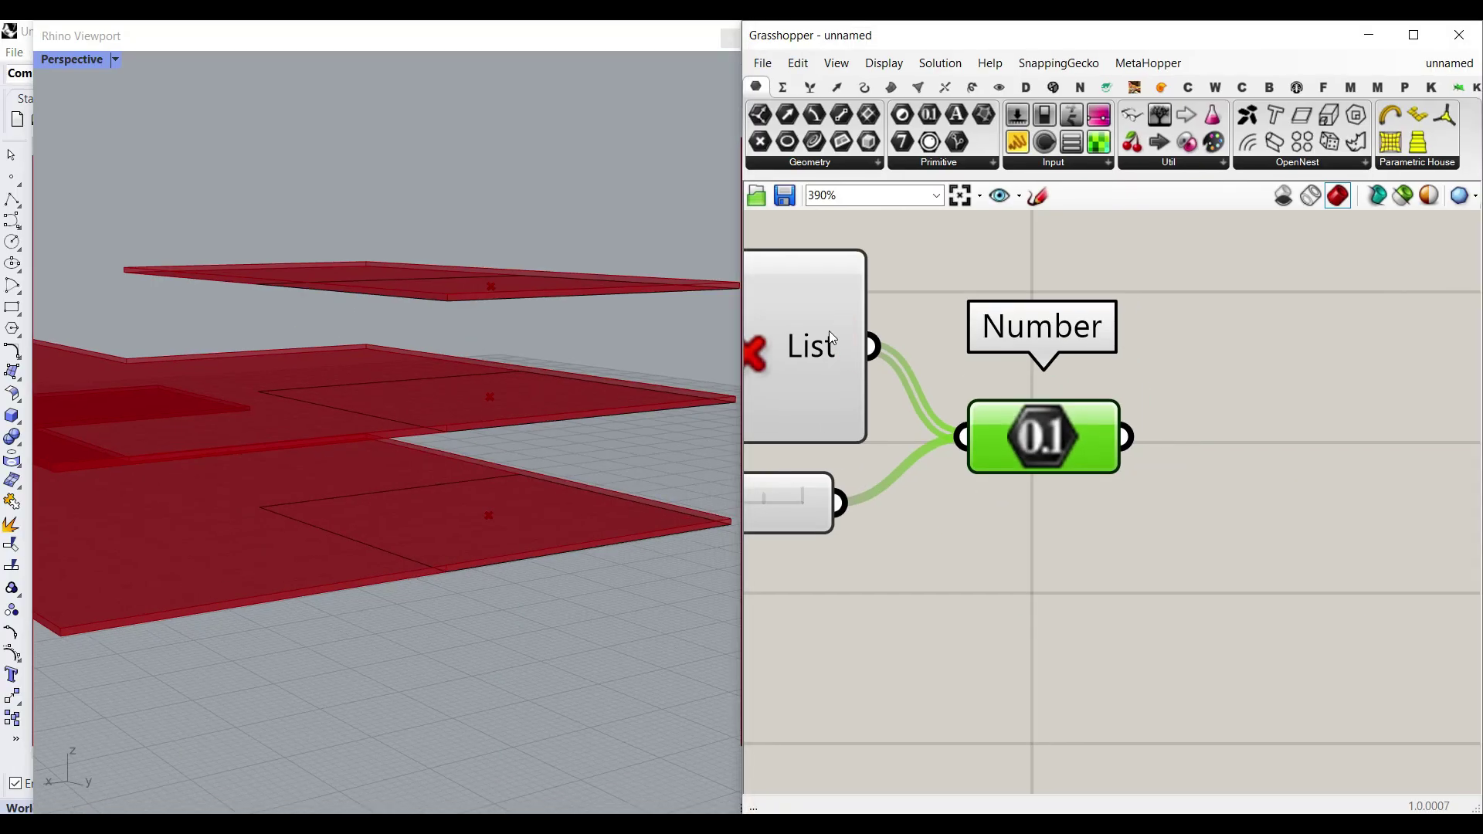
right_click(896, 421)
click(865, 430)
mouse_move(1021, 426)
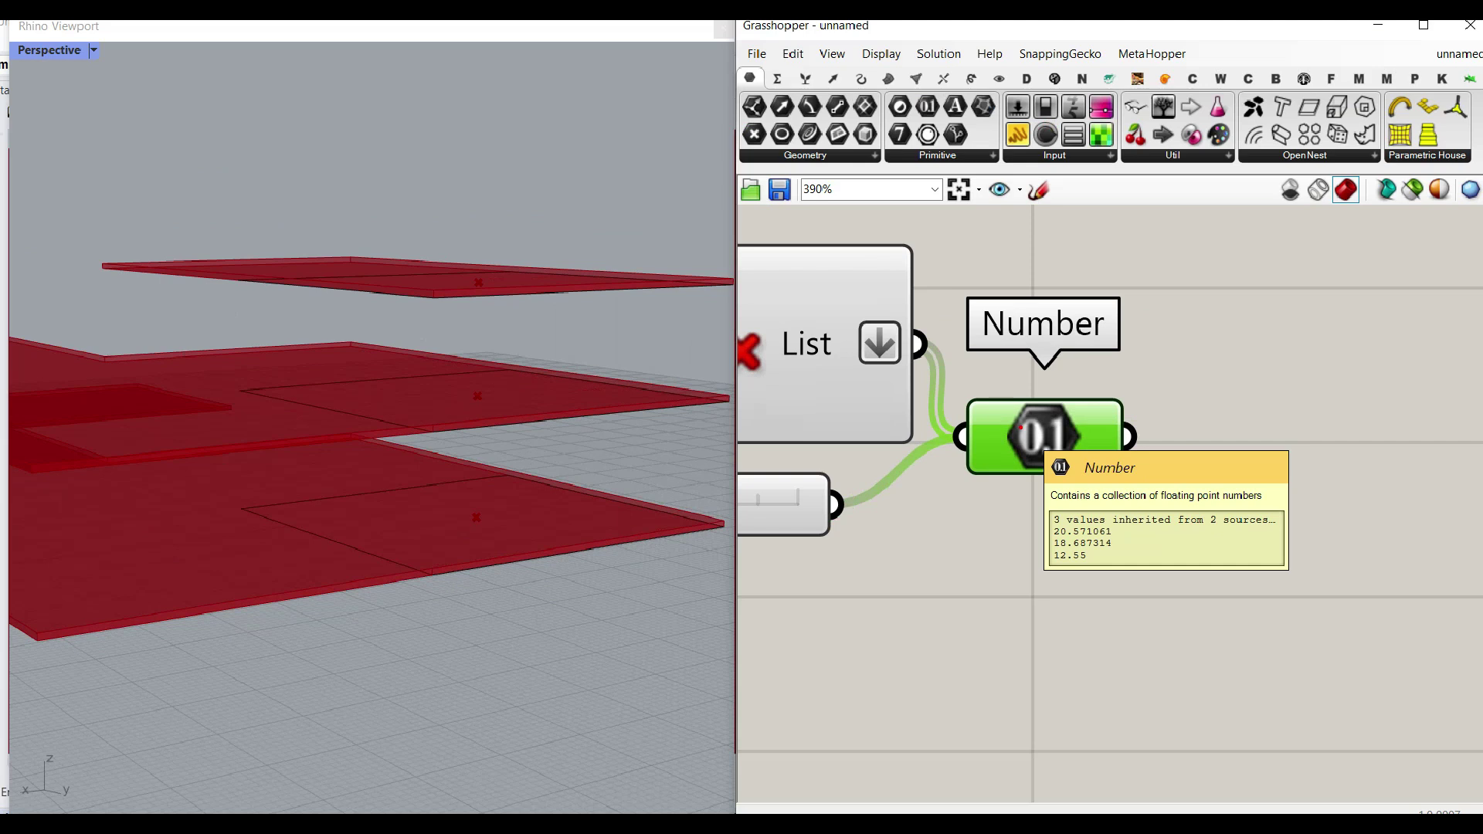
- Connect the Number parameter to Unit Z's Factor input and move Unit Z and Extrude further from the Surface parameter
scroll(1068, 677, down, 5)
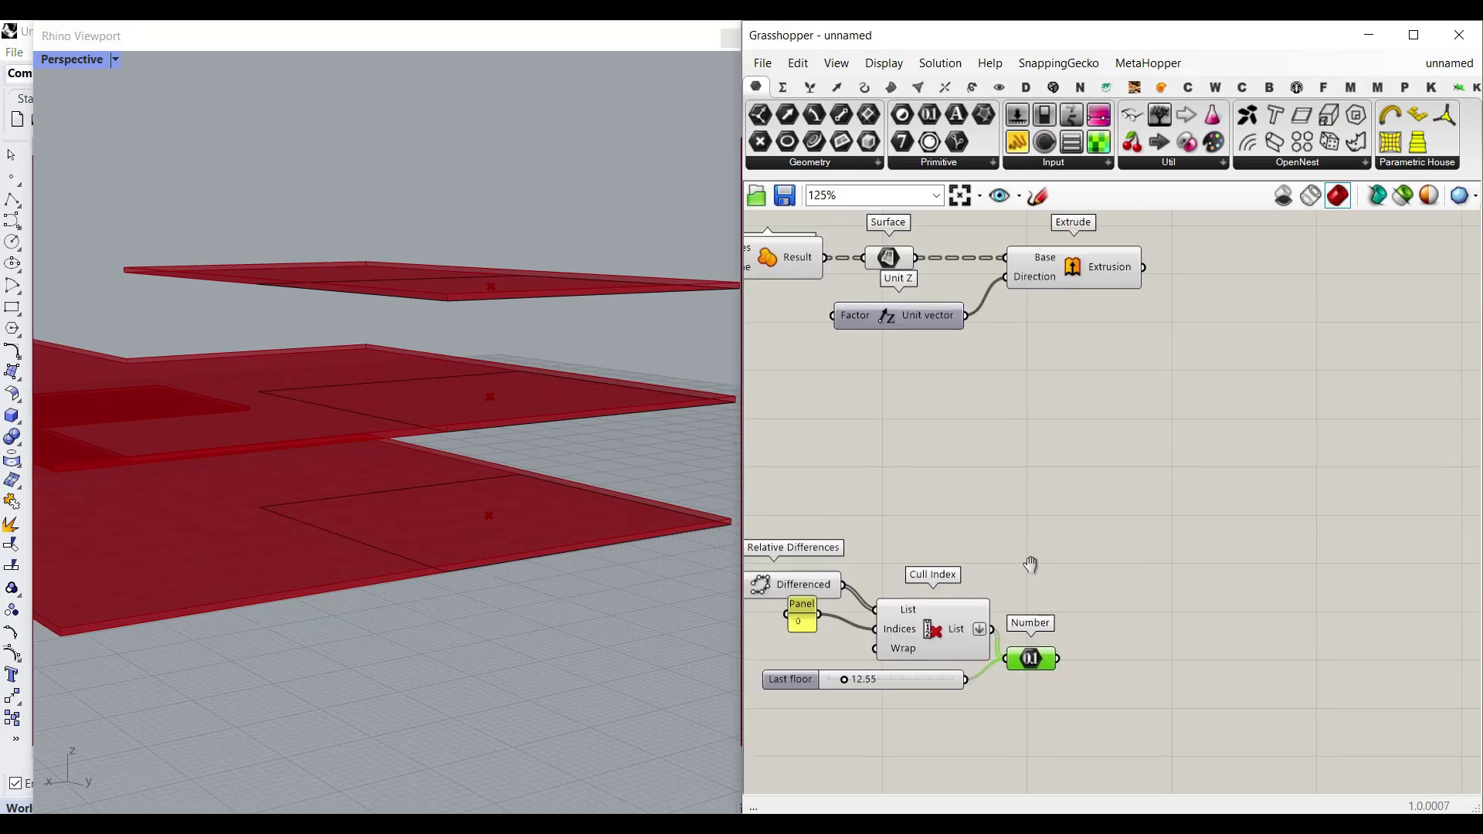
drag(1059, 679, 847, 338)
drag(1117, 363, 946, 298)
drag(1065, 289, 1312, 290)
click(1247, 450)
mouse_move(1283, 270)
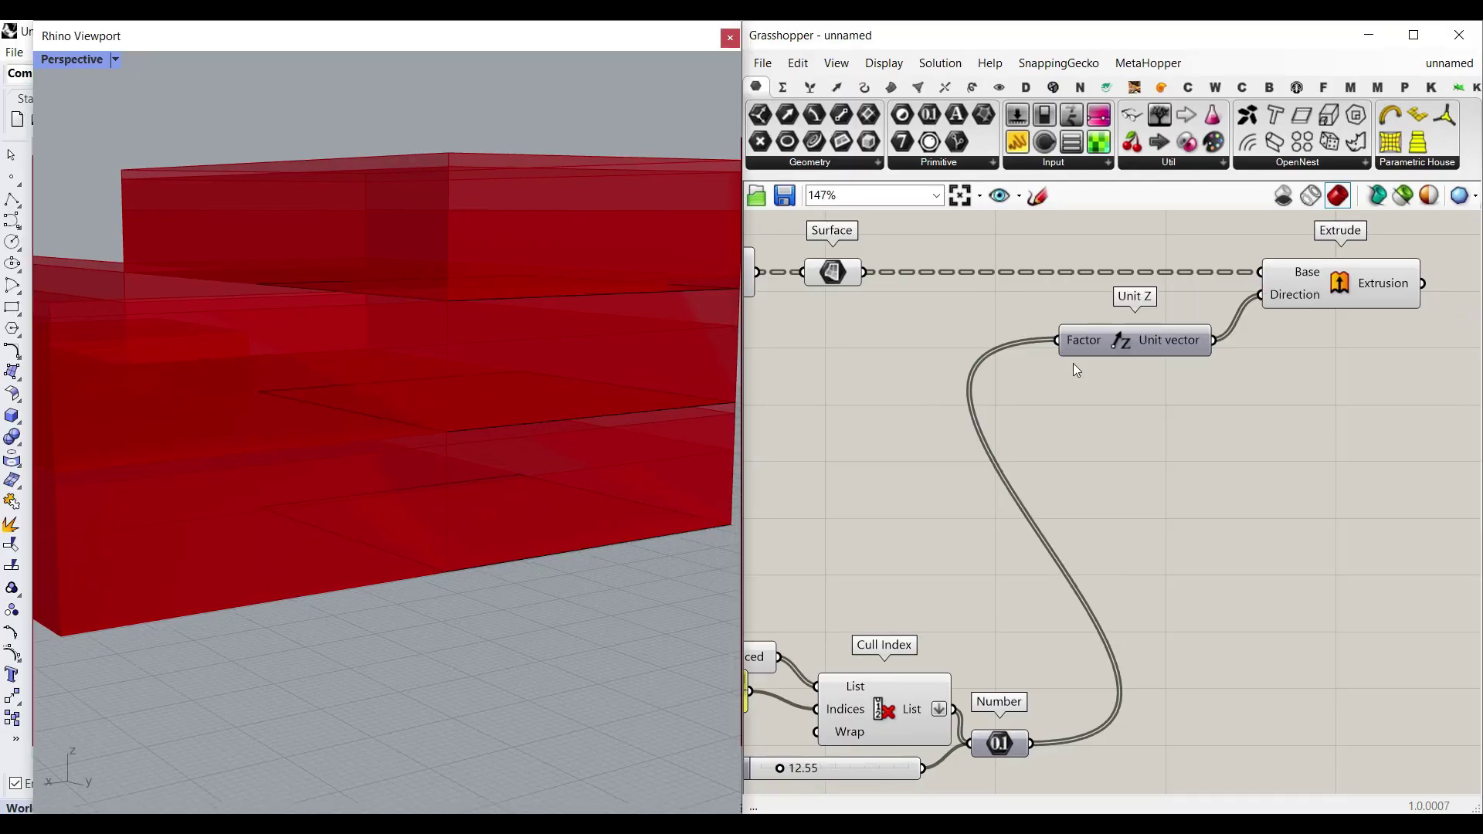
- Graft the Number parameter so that each height gets its own branch for the Extrude direction
mouse_move(1077, 350)
right_click(1020, 745)
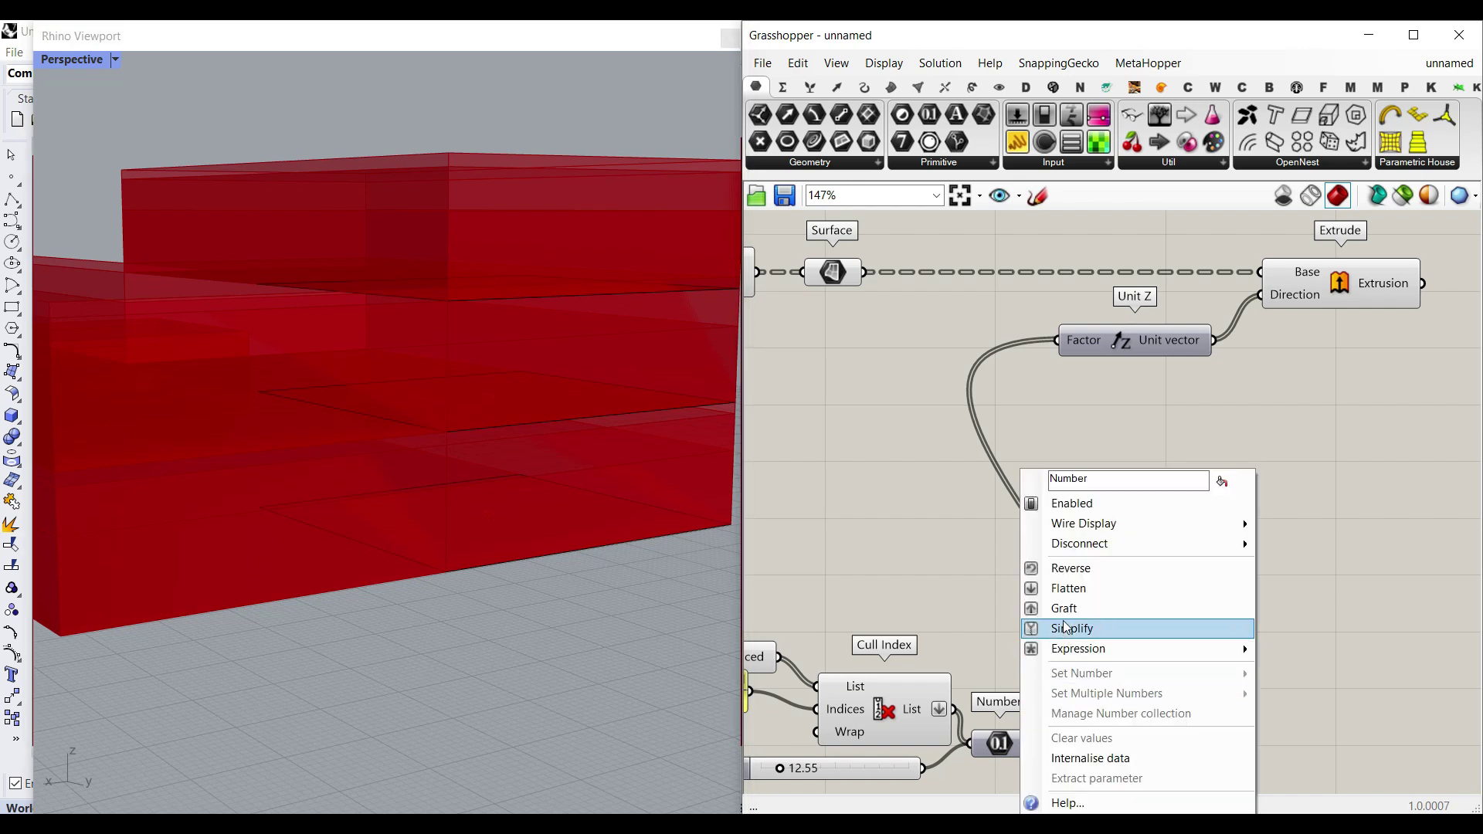
click(1081, 626)
click(1288, 288)
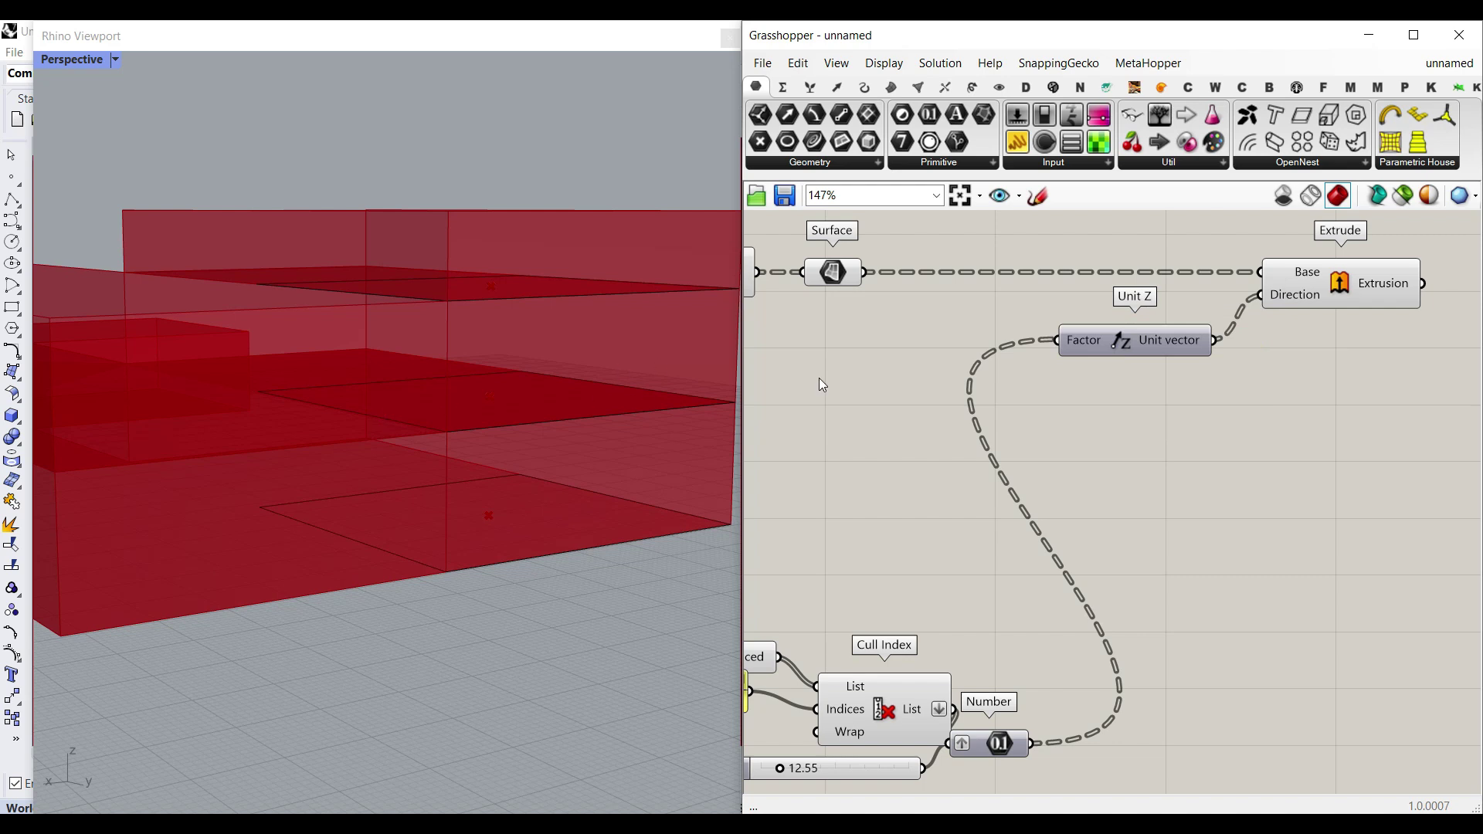
- Flatten the Surface parameter and remove the graft from the Number parameter so both Extrude inputs are flat lists
right_click(848, 280)
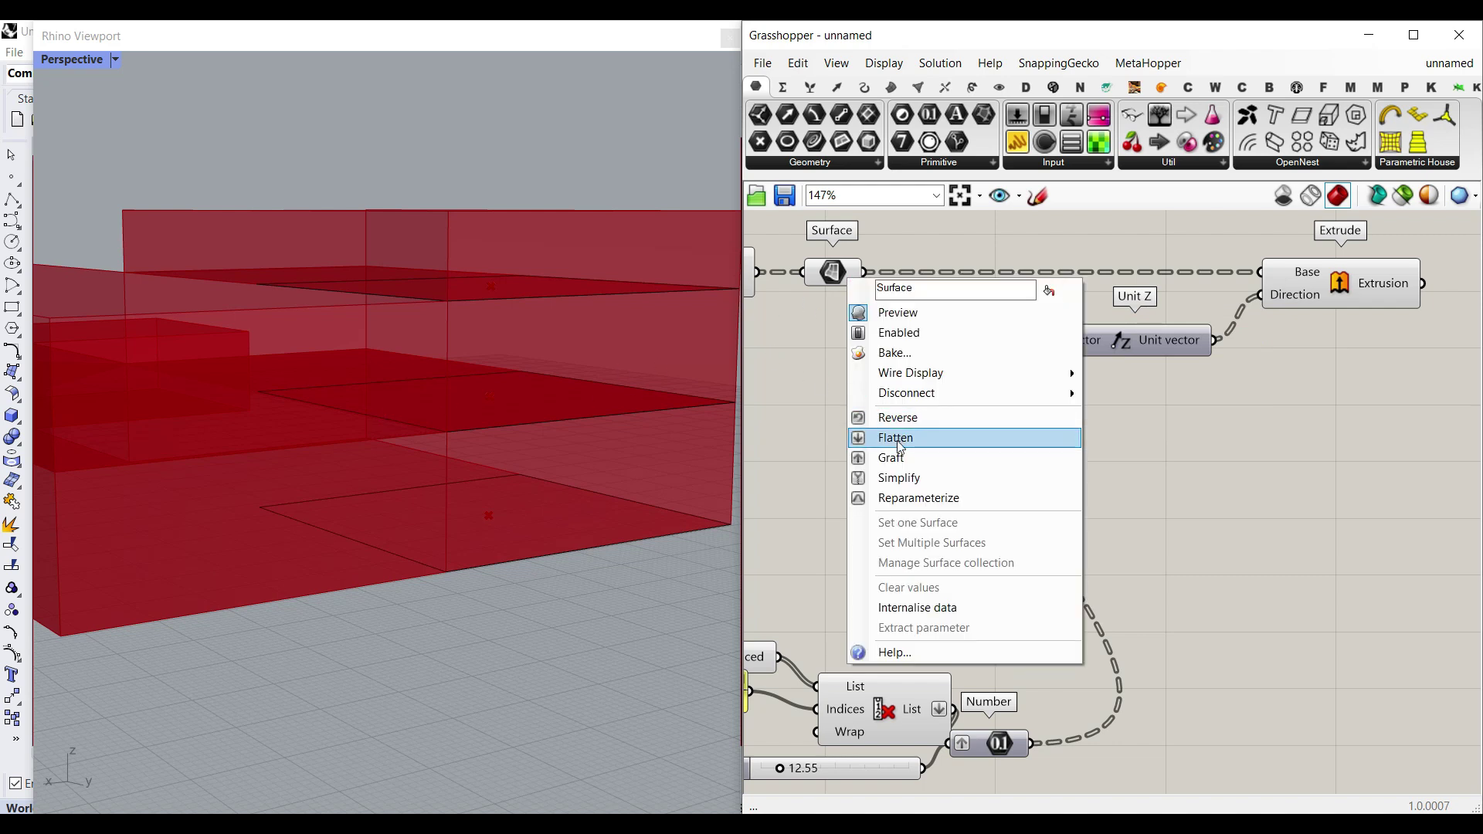
click(891, 435)
right_click(1014, 749)
click(1032, 608)
mouse_move(1291, 278)
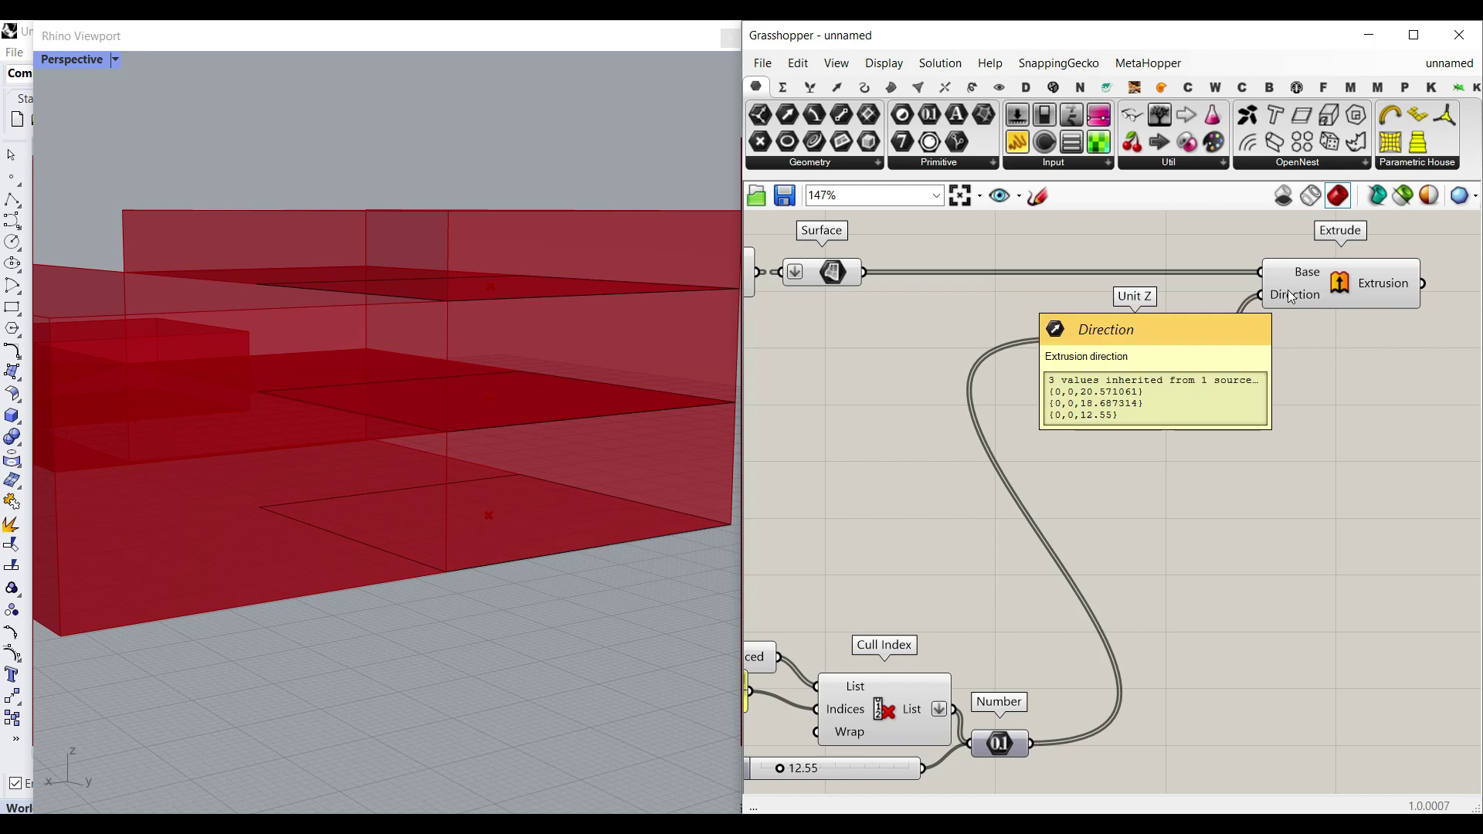
- Place a Custom Preview component and connect Extrude's Extrusion output to its Geometry input
scroll(513, 424, down, 6)
right_drag(512, 424, 544, 495)
right_drag(1318, 388, 1021, 412)
click(1000, 87)
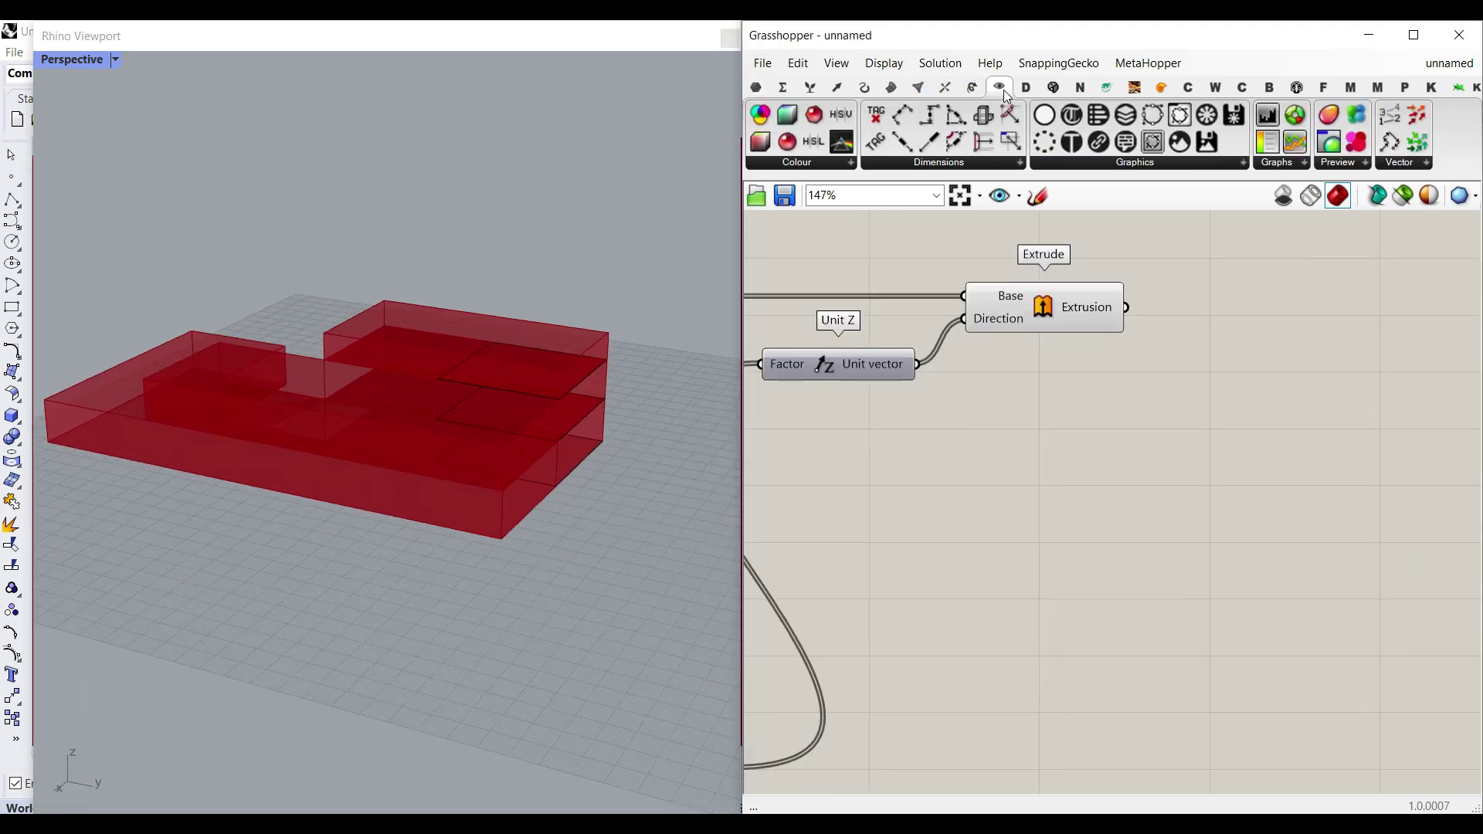
drag(1331, 144, 1126, 307)
mouse_move(563, 414)
right_down()
mouse_move(639, 331)
mouse_move(568, 442)
right_up()
- Place a Brep Edges component on the Extrusion output to show the massing's edges
click(890, 86)
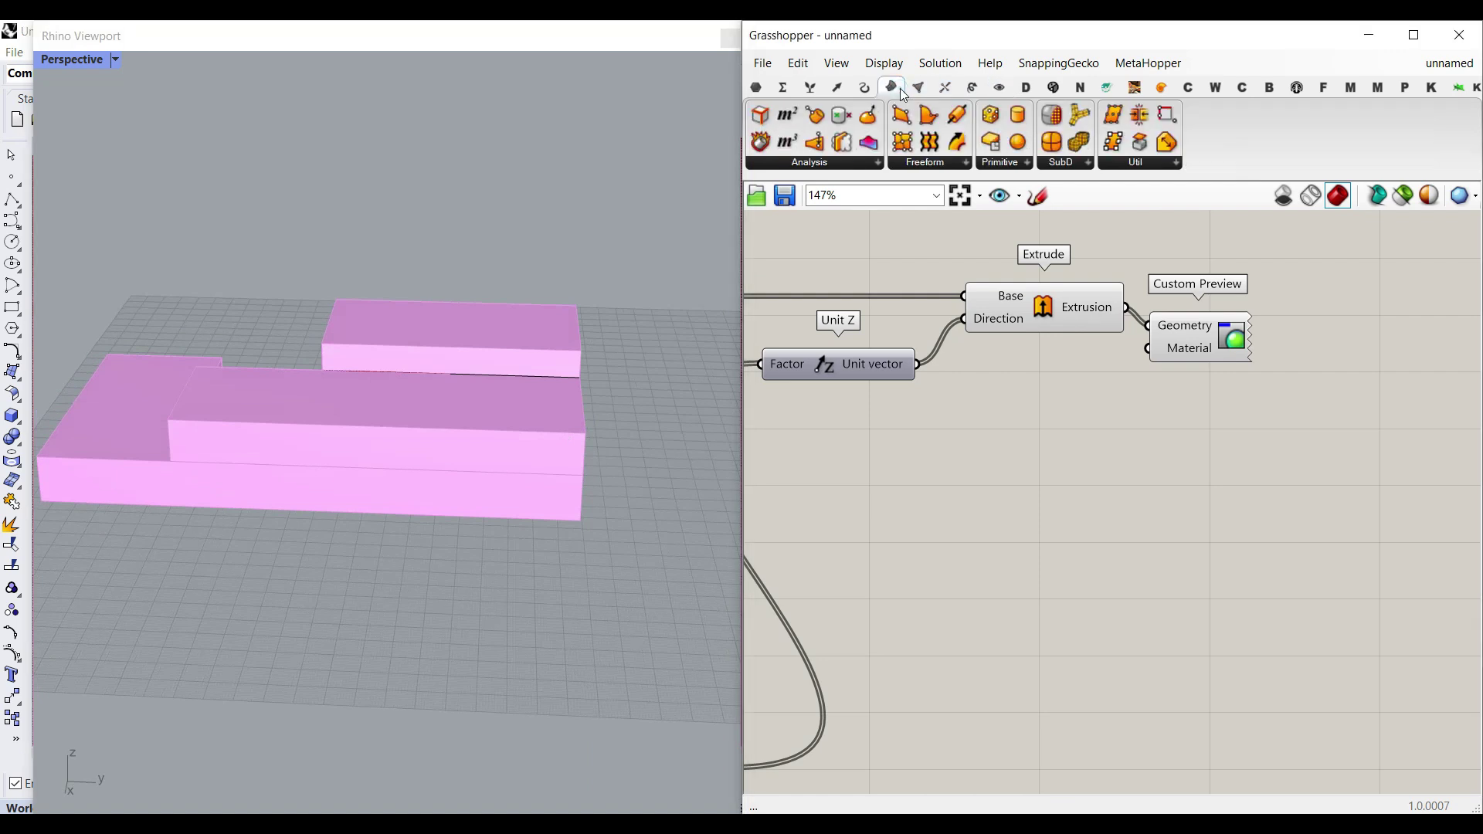
drag(816, 115, 1153, 252)
right_drag(430, 487, 557, 452)
- Set the first value of the Gene Pool driving the aggregation iterations to 6
right_drag(948, 434, 1224, 424)
scroll(1224, 425, down, 6)
scroll(827, 408, up, 7)
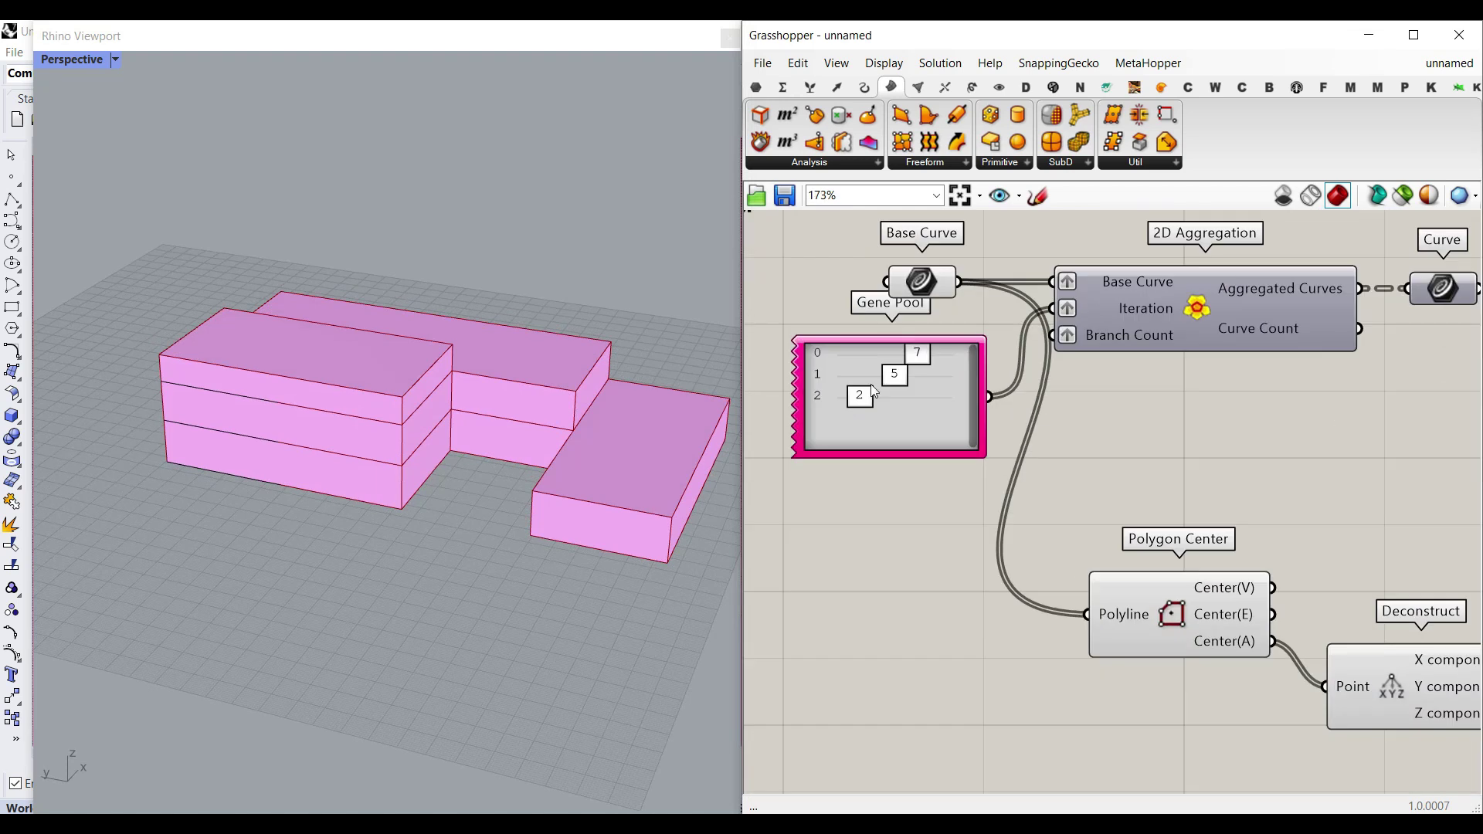
drag(922, 363, 897, 378)
right_drag(558, 433, 510, 414)
- Set the Last floor slider to 36.32 to raise the top floor of the massing
right_drag(1323, 644, 642, 342)
scroll(927, 464, down, 2)
scroll(1089, 588, up, 4)
drag(937, 514, 992, 515)
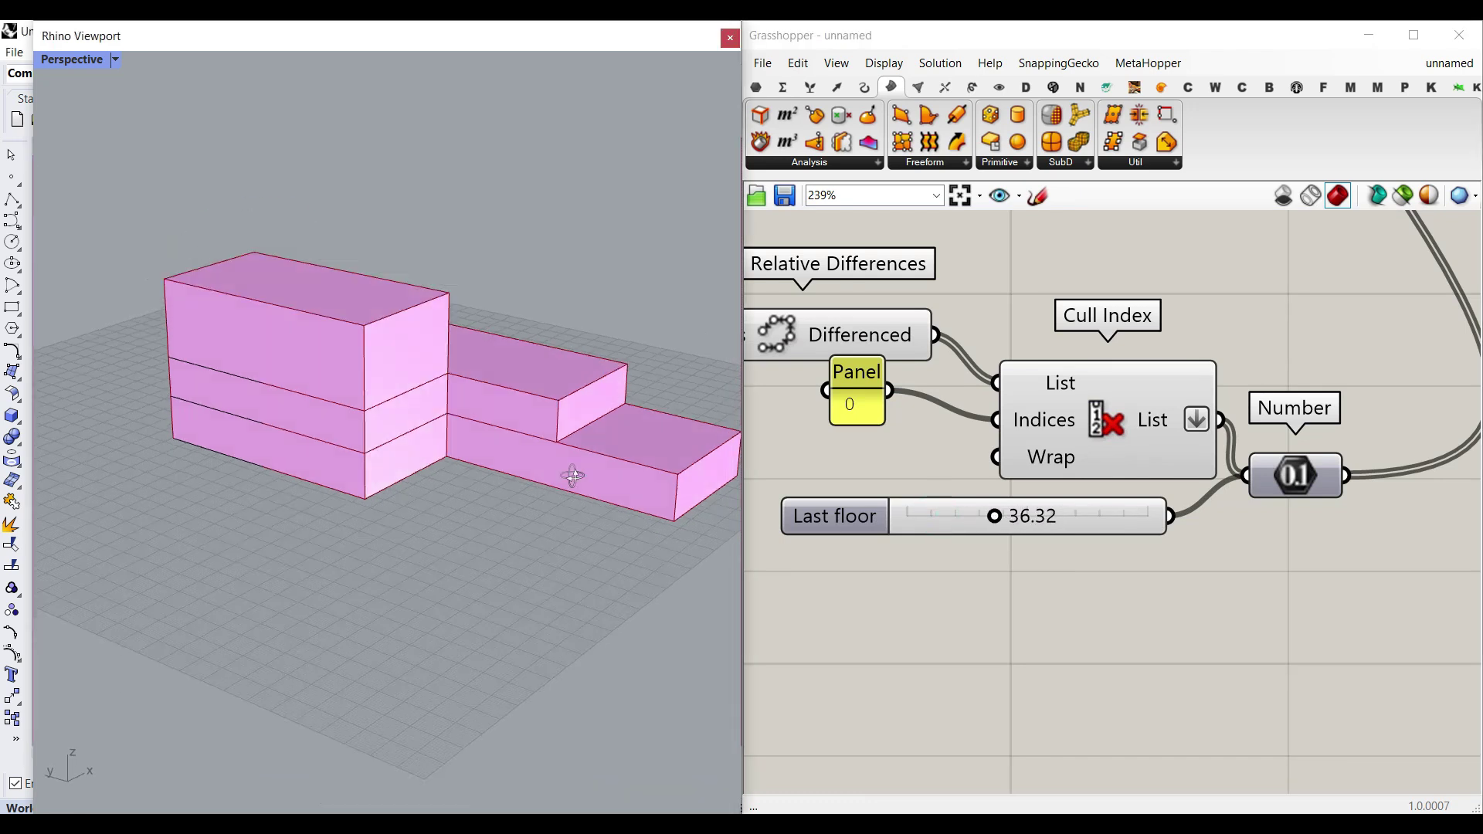
right_drag(570, 473, 579, 454)
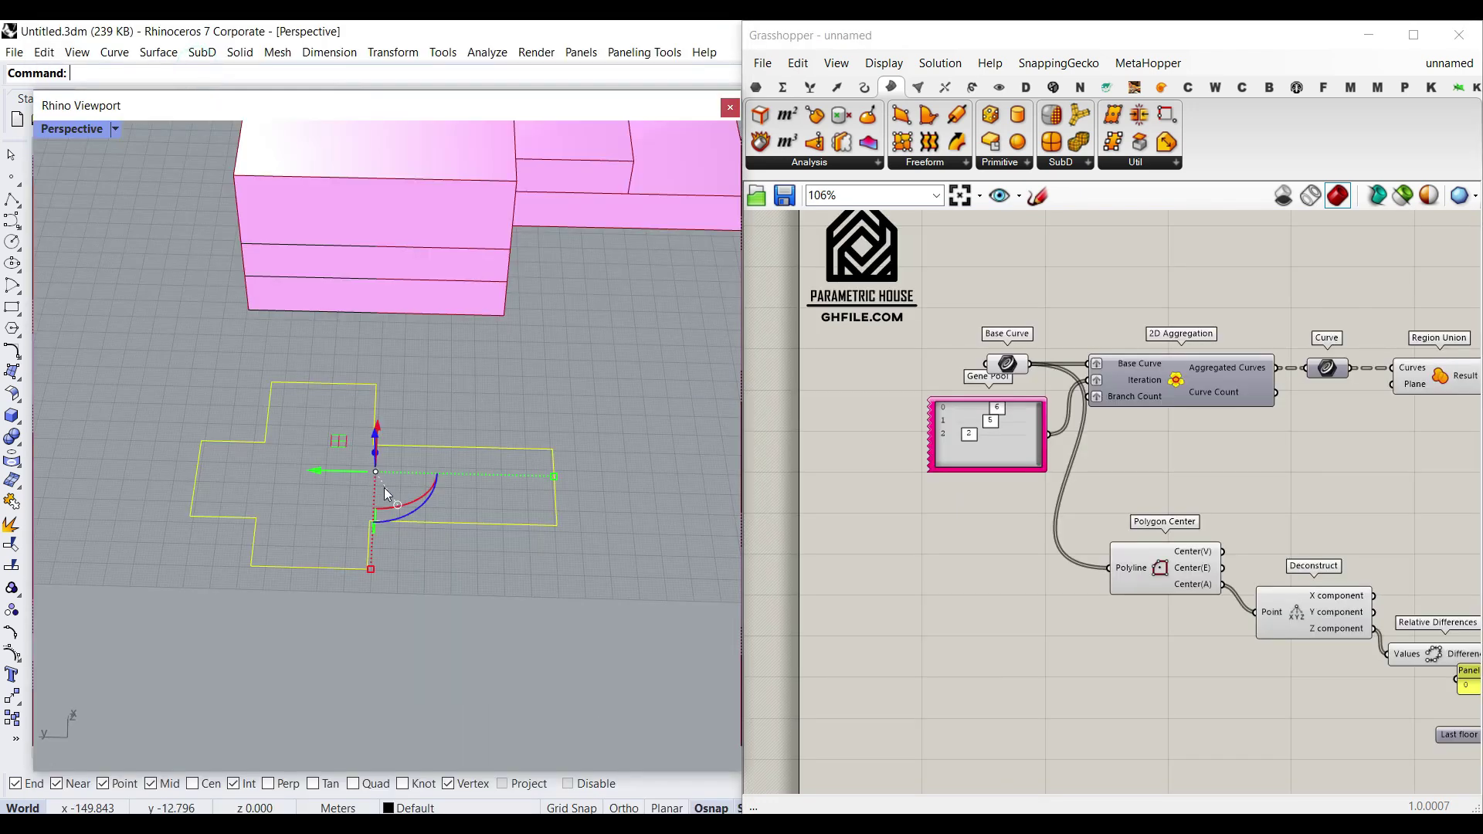
- Copy the cross-shaped floor outline upward in Rhino to form a vertical stack of four outlines
scroll(338, 540, down, 8)
right_drag(316, 505, 311, 449)
drag(321, 423, 317, 312)
click(351, 441)
right_drag(351, 456, 340, 421)
scroll(336, 427, up, 4)
- Reference the four stacked cross-shaped outlines as multiple curves in the Base Curve parameter
right_click(1008, 363)
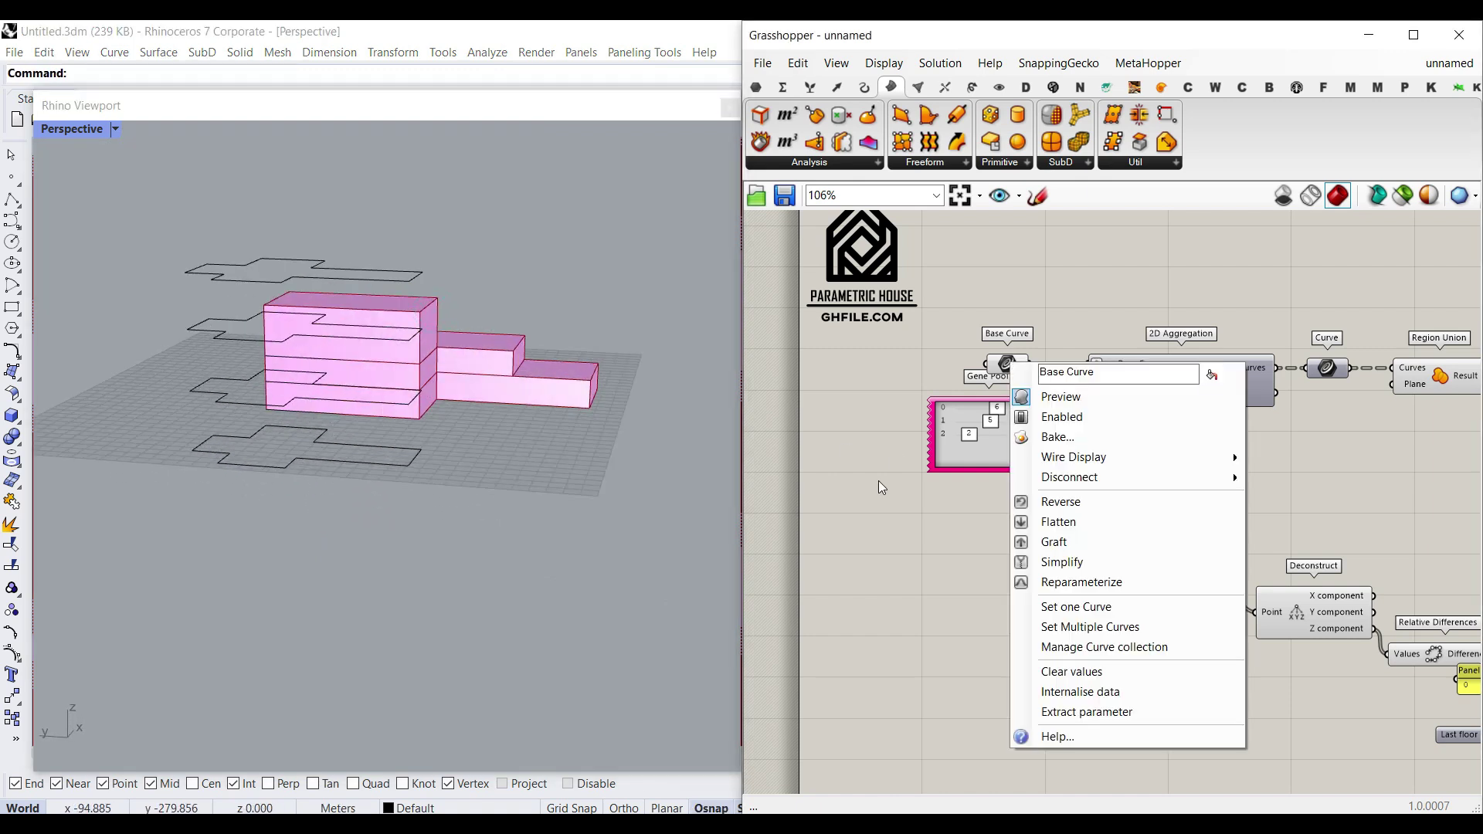
click(1045, 625)
right_drag(578, 566, 432, 552)
drag(219, 530, 141, 210)
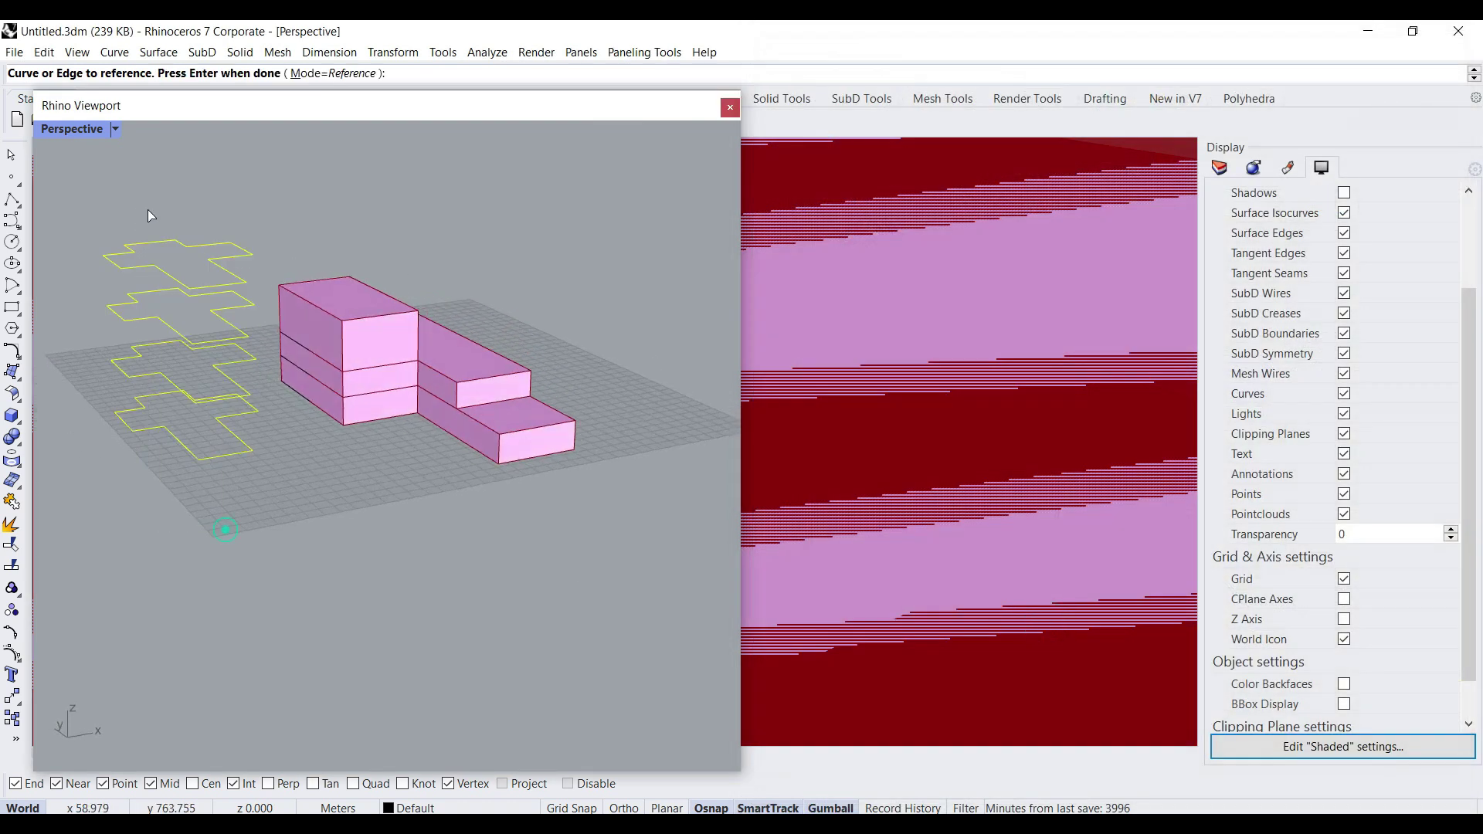
key(Return)
shift+right_drag(401, 581, 341, 438)
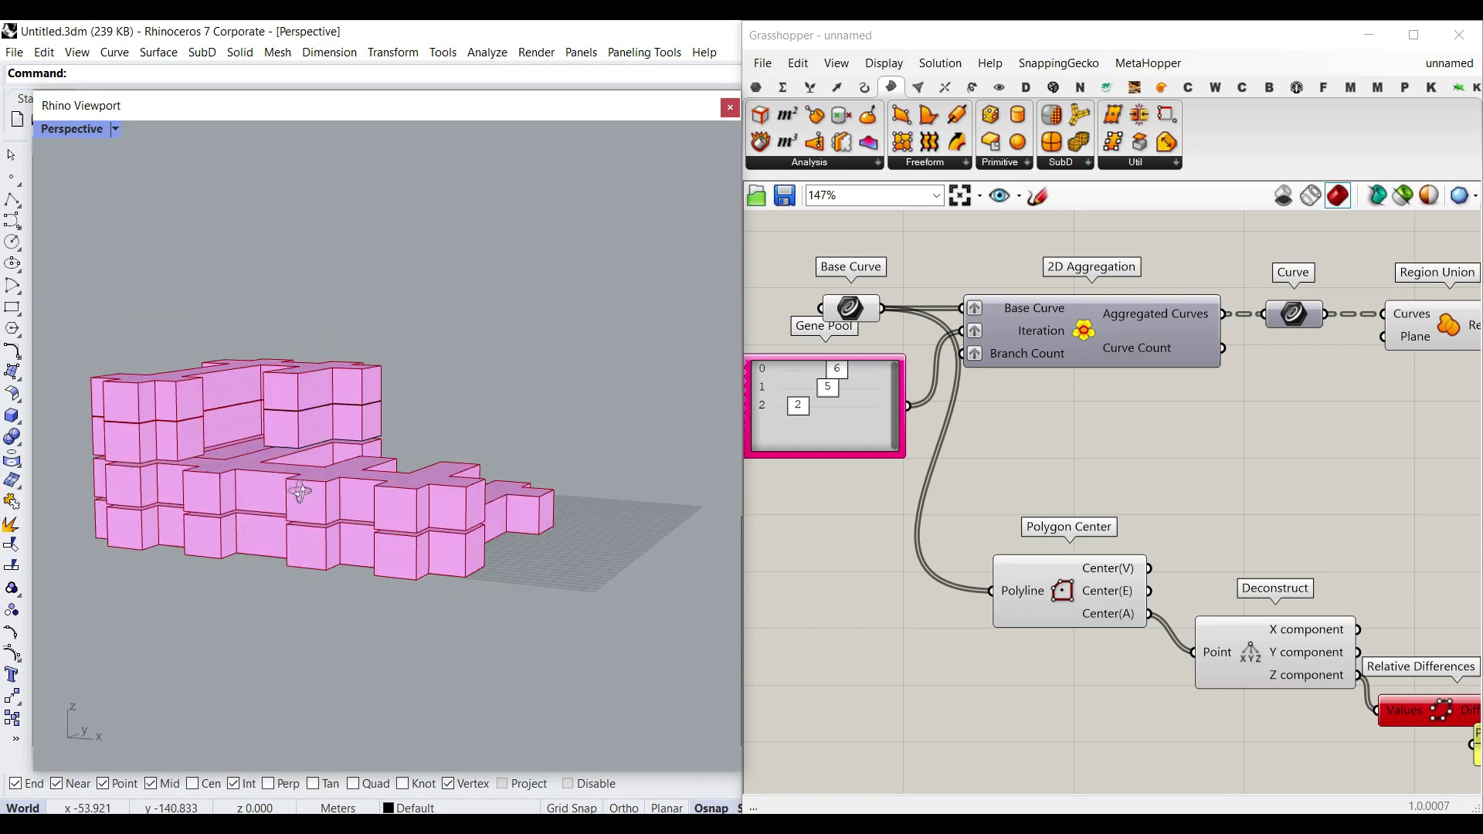
- Increase the gene count of the Gene Pool driving the iterations to 4
scroll(341, 438, up, 4)
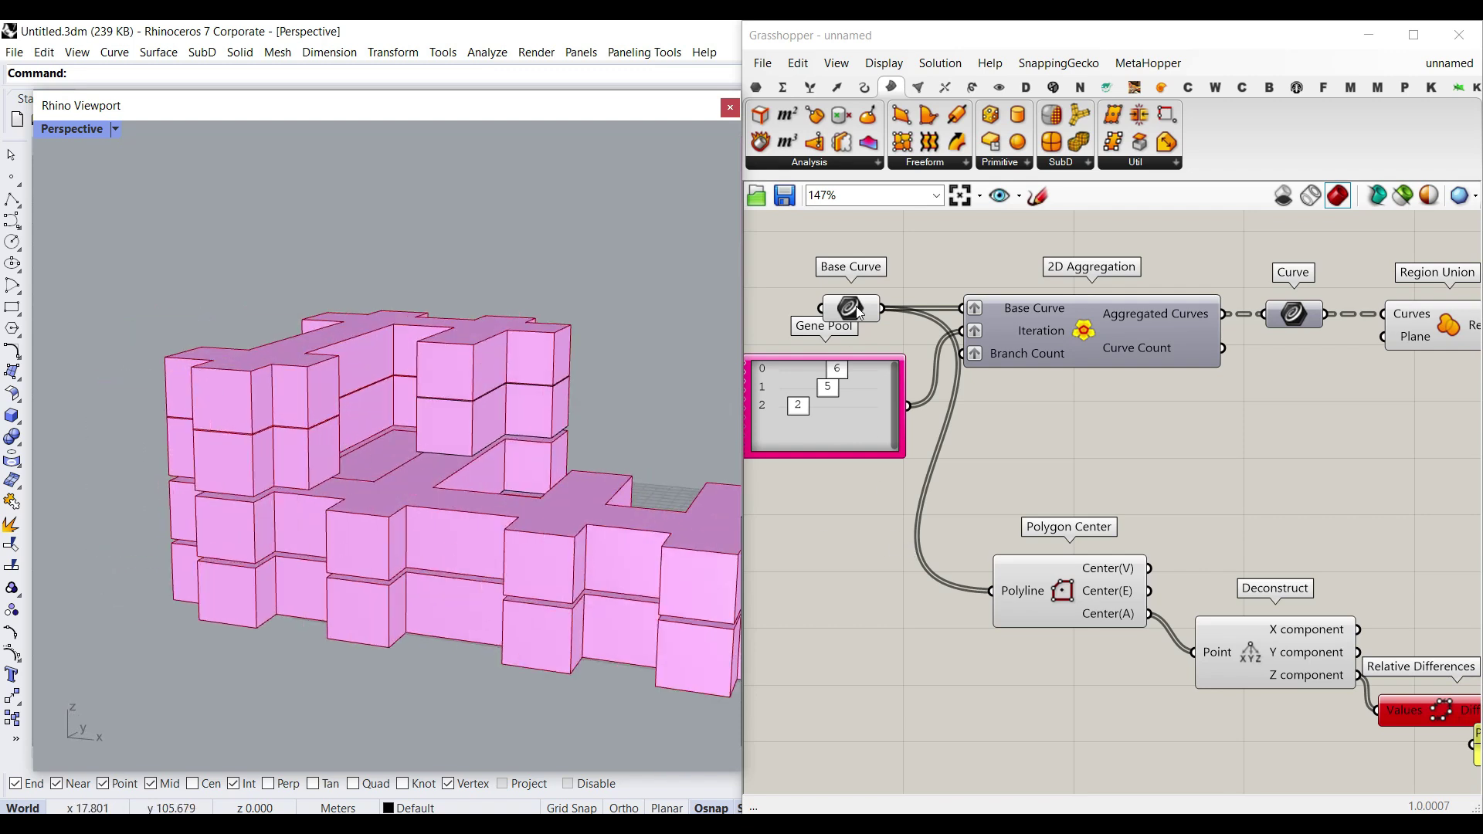
mouse_move(860, 312)
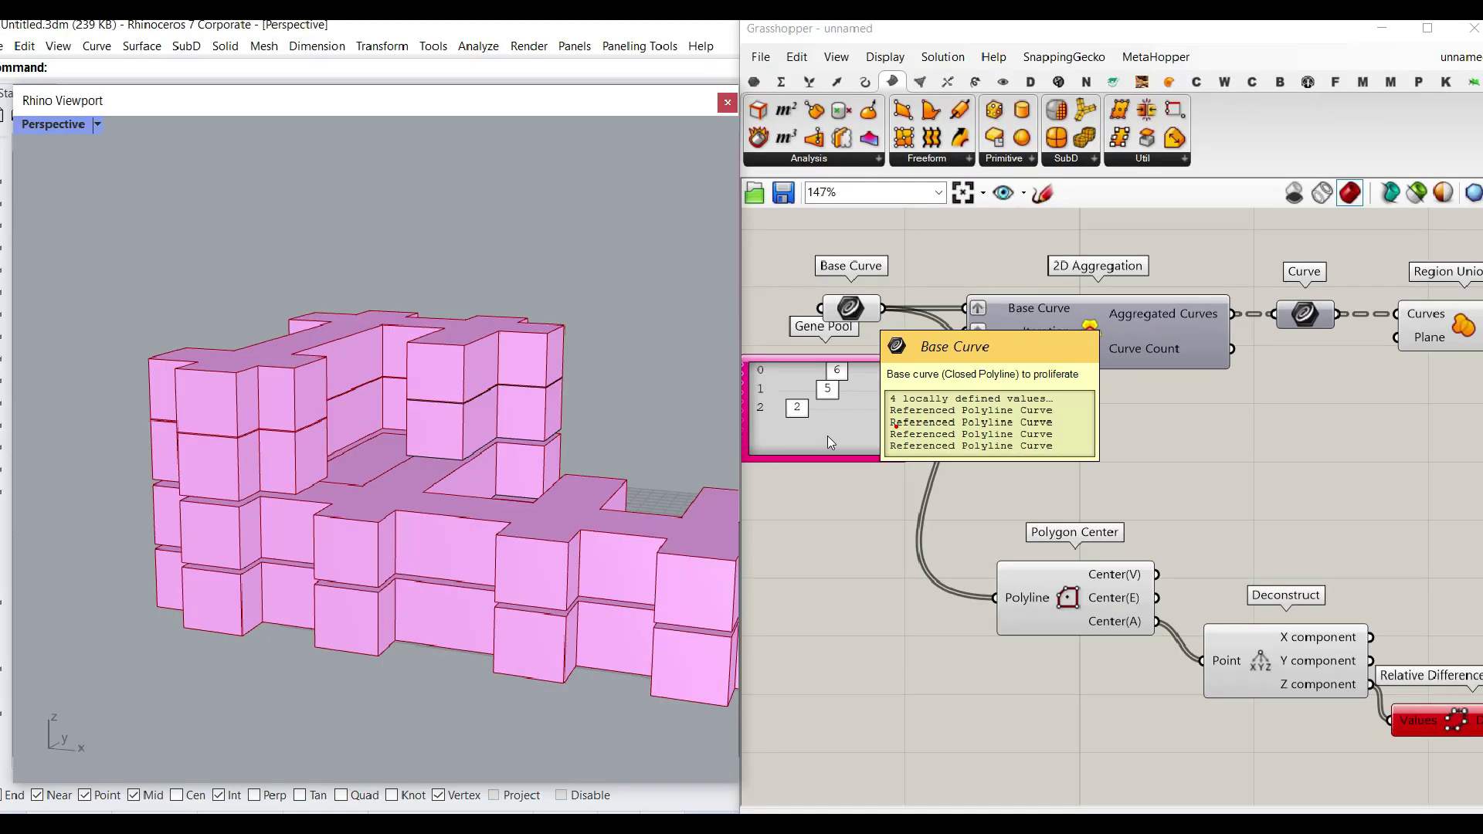
right_drag(808, 492, 1048, 536)
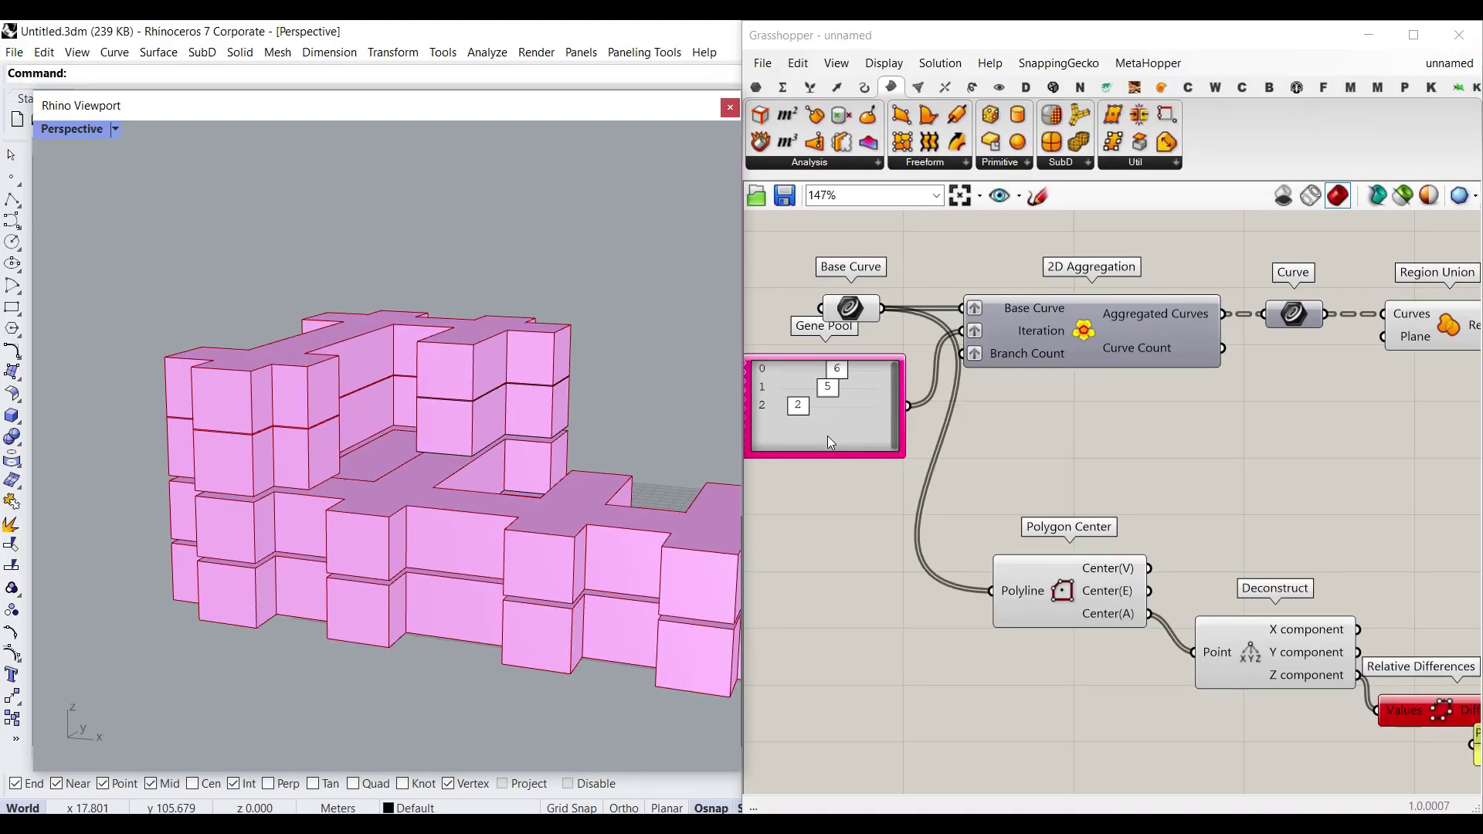
scroll(1042, 532, up, 2)
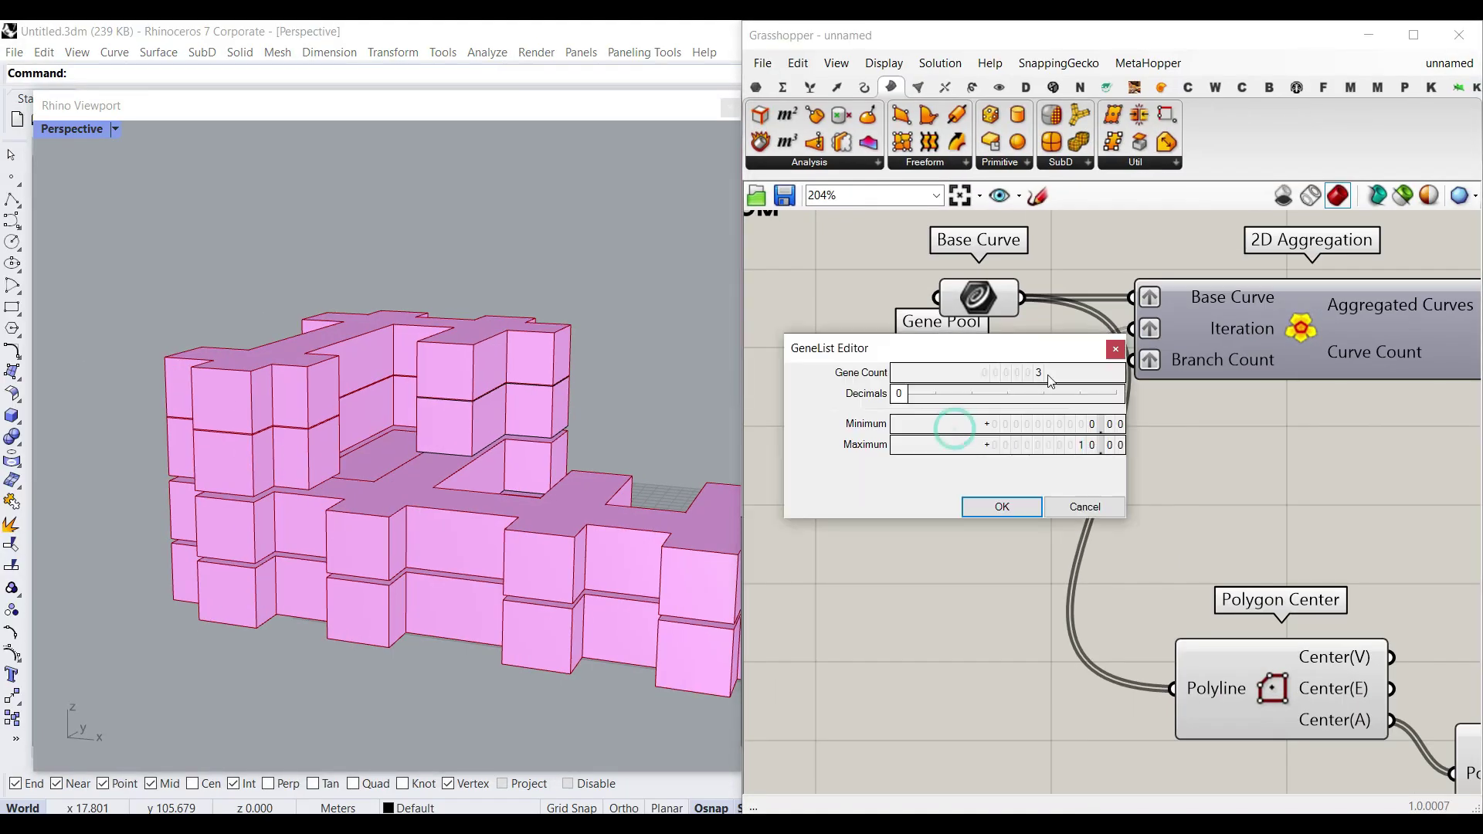
click(1001, 507)
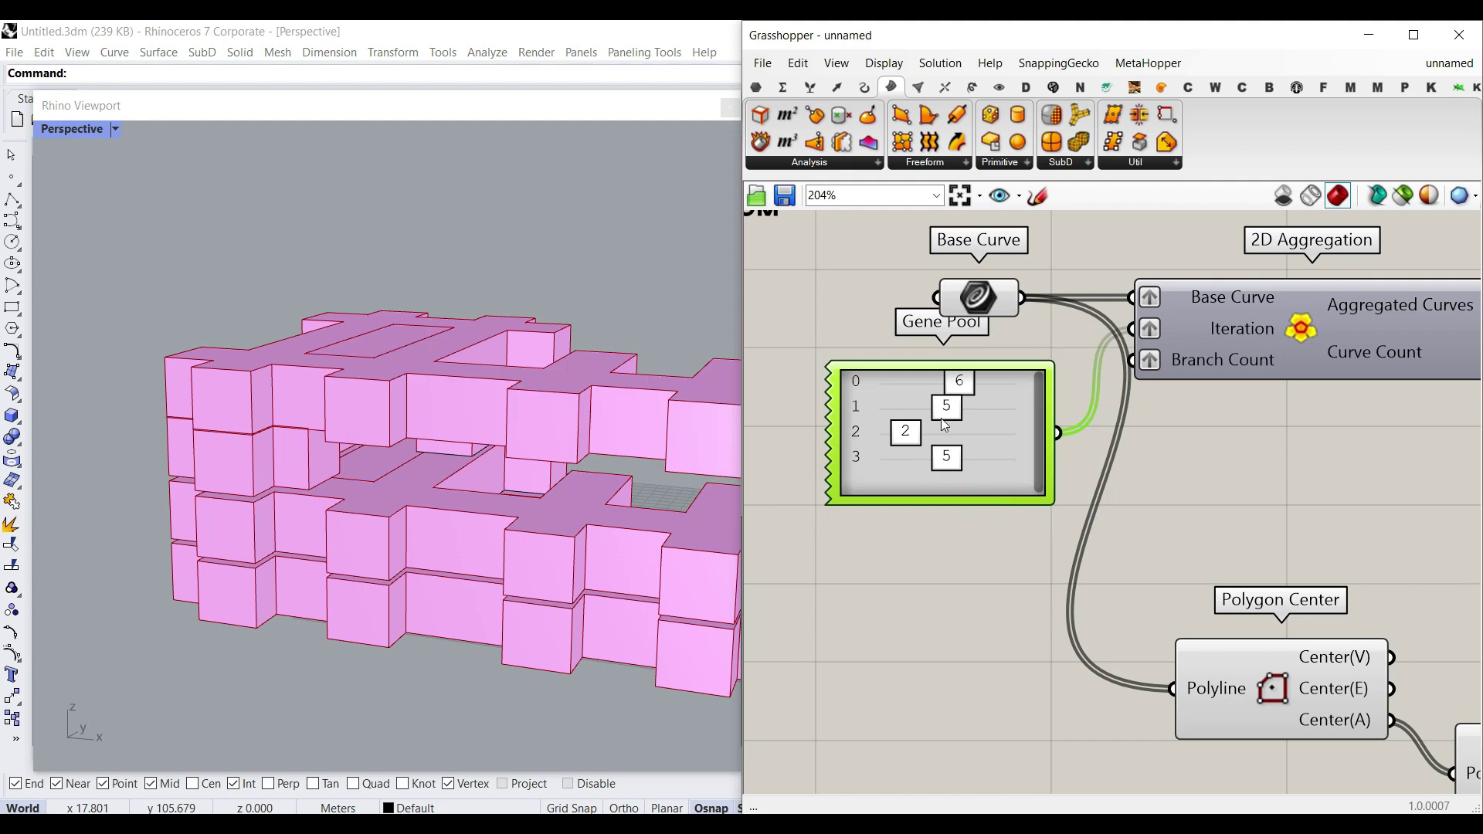
- Delete the Polygon Center component that feeds the point Deconstruct component
right_drag(461, 510, 488, 502)
right_drag(1236, 640, 1041, 578)
scroll(1042, 578, down, 2)
scroll(1042, 578, up, 5)
click(965, 552)
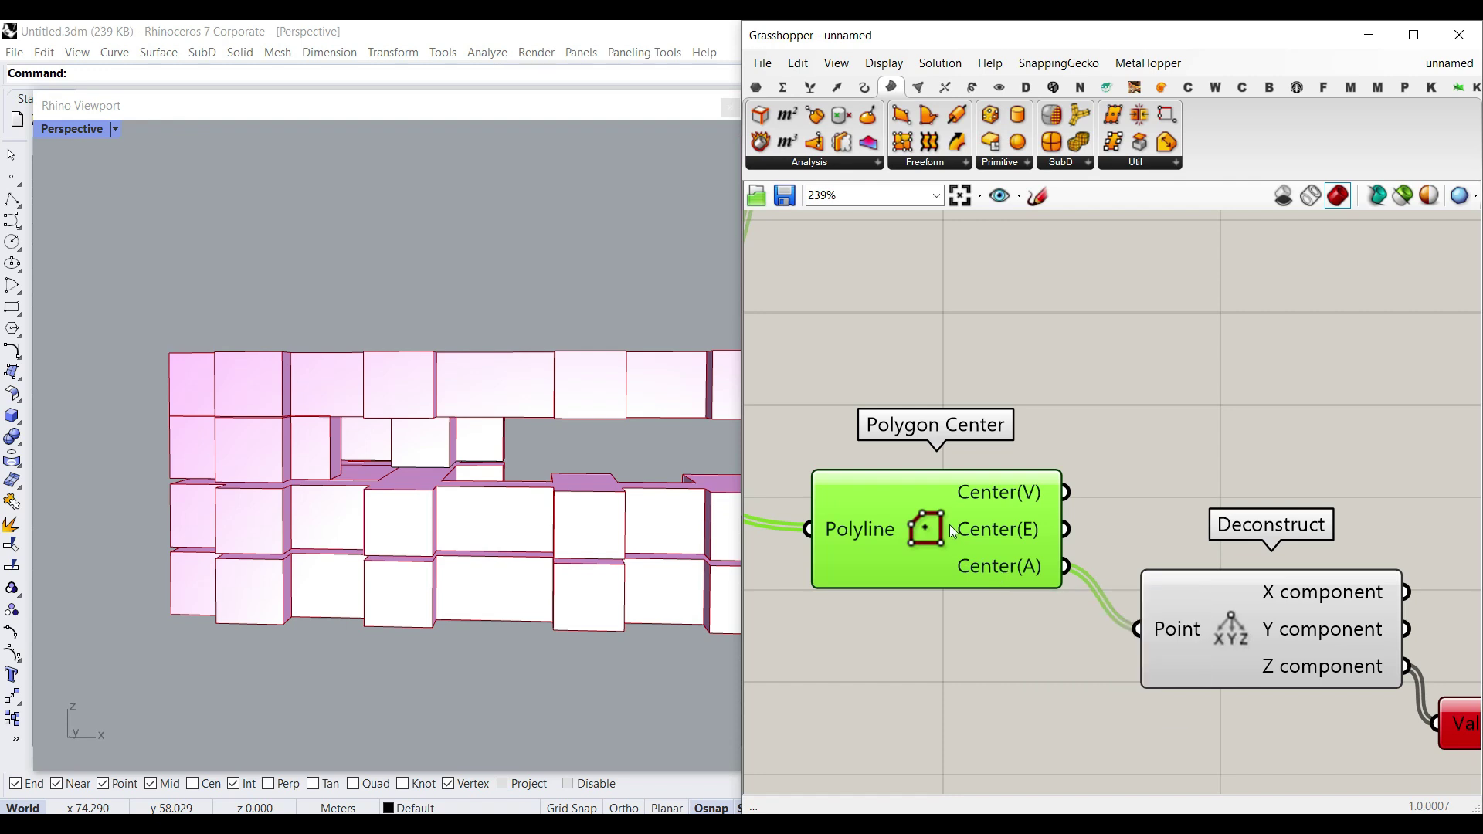
key(Delete)
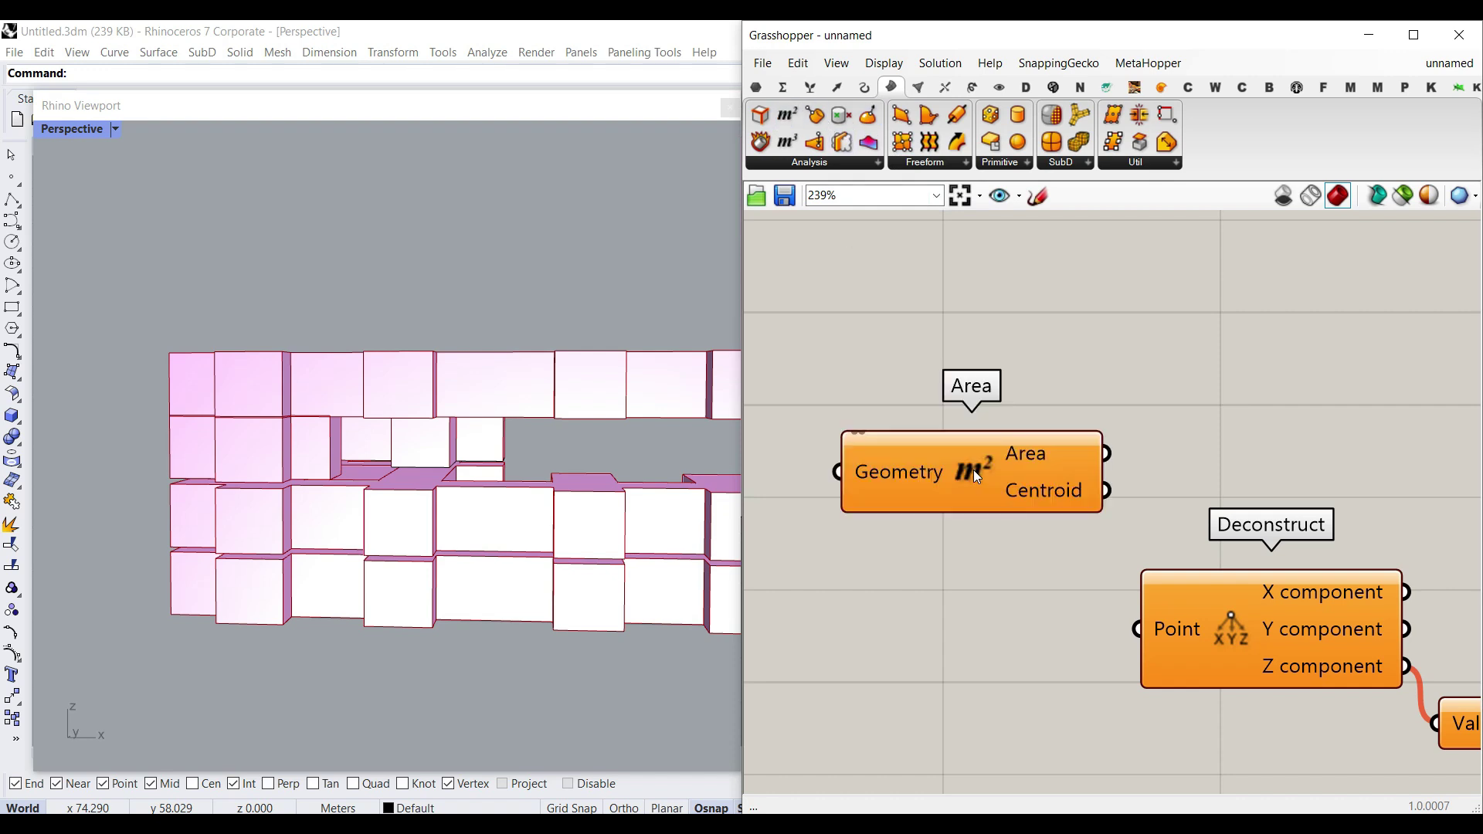
- Place an Area component, wiring Base Curve into its Geometry input and its Centroid output into the Point input of Deconstruct
click(974, 471)
right_drag(881, 384, 1007, 556)
scroll(1016, 557, down, 1)
drag(835, 379, 990, 627)
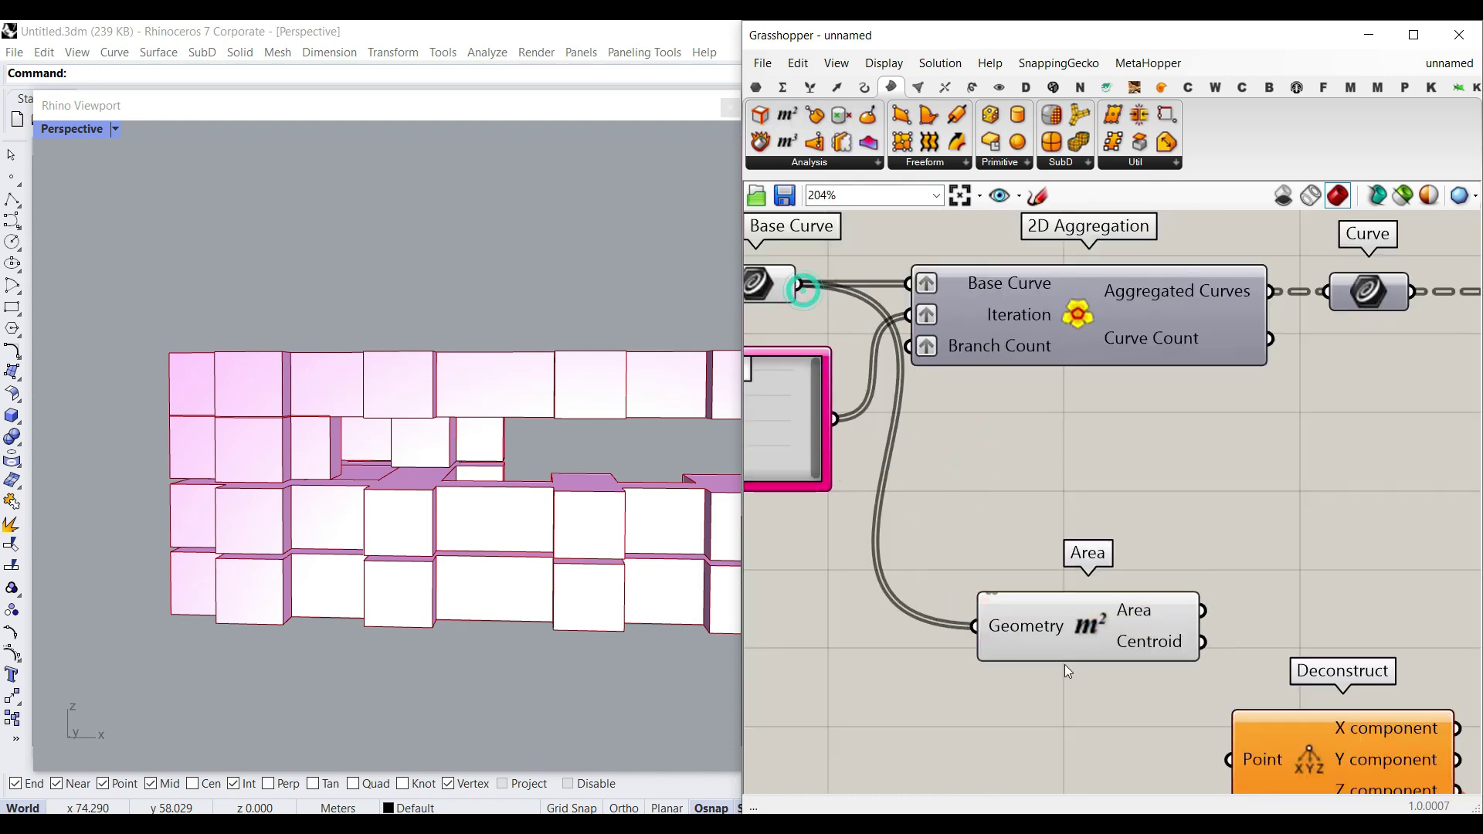
right_drag(1205, 661, 993, 473)
drag(980, 568, 1015, 571)
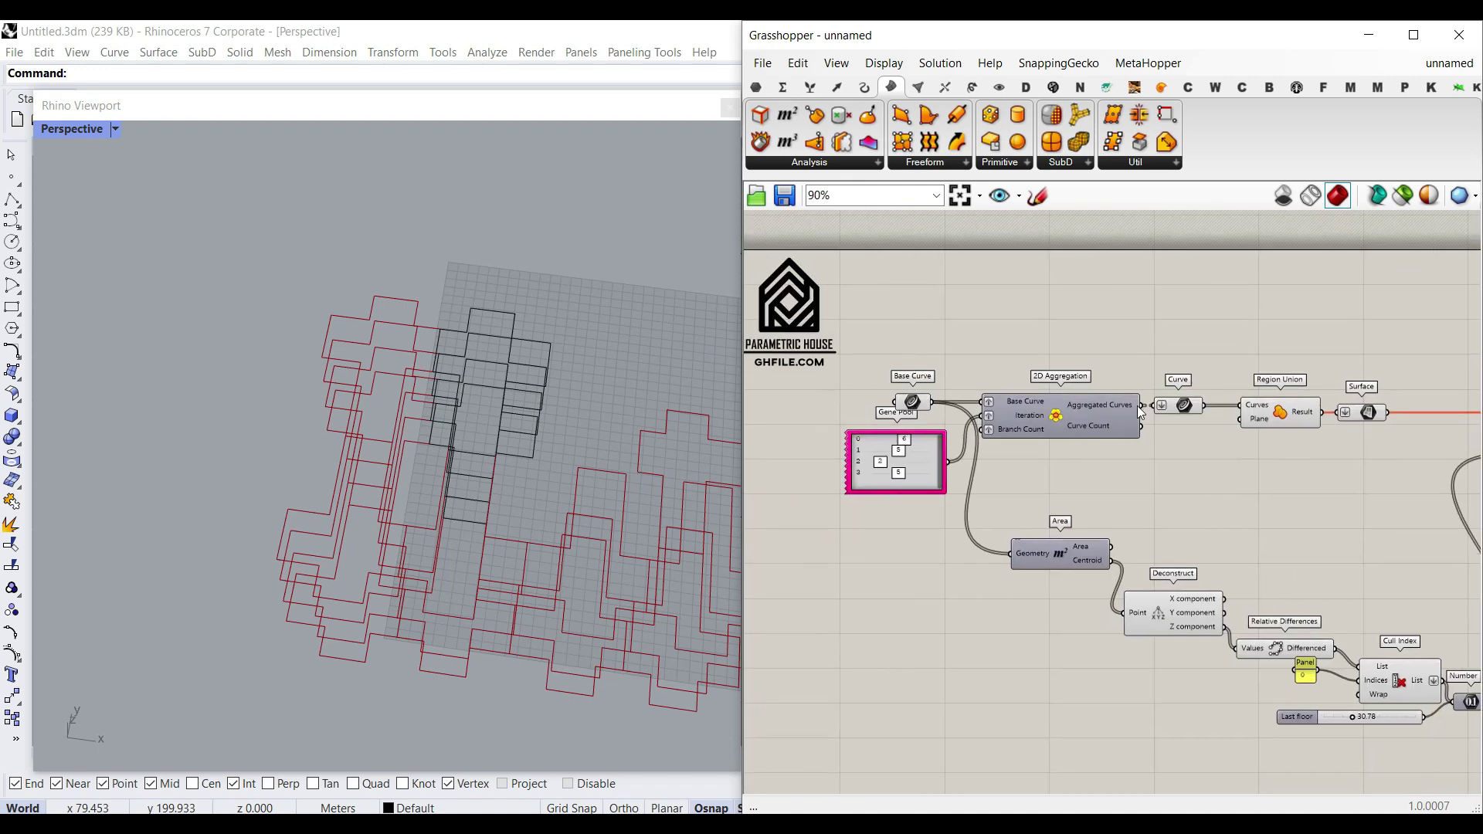
- Turn off Flatten on the Curve parameter between 2D Aggregation and Region Union
scroll(1137, 405, up, 6)
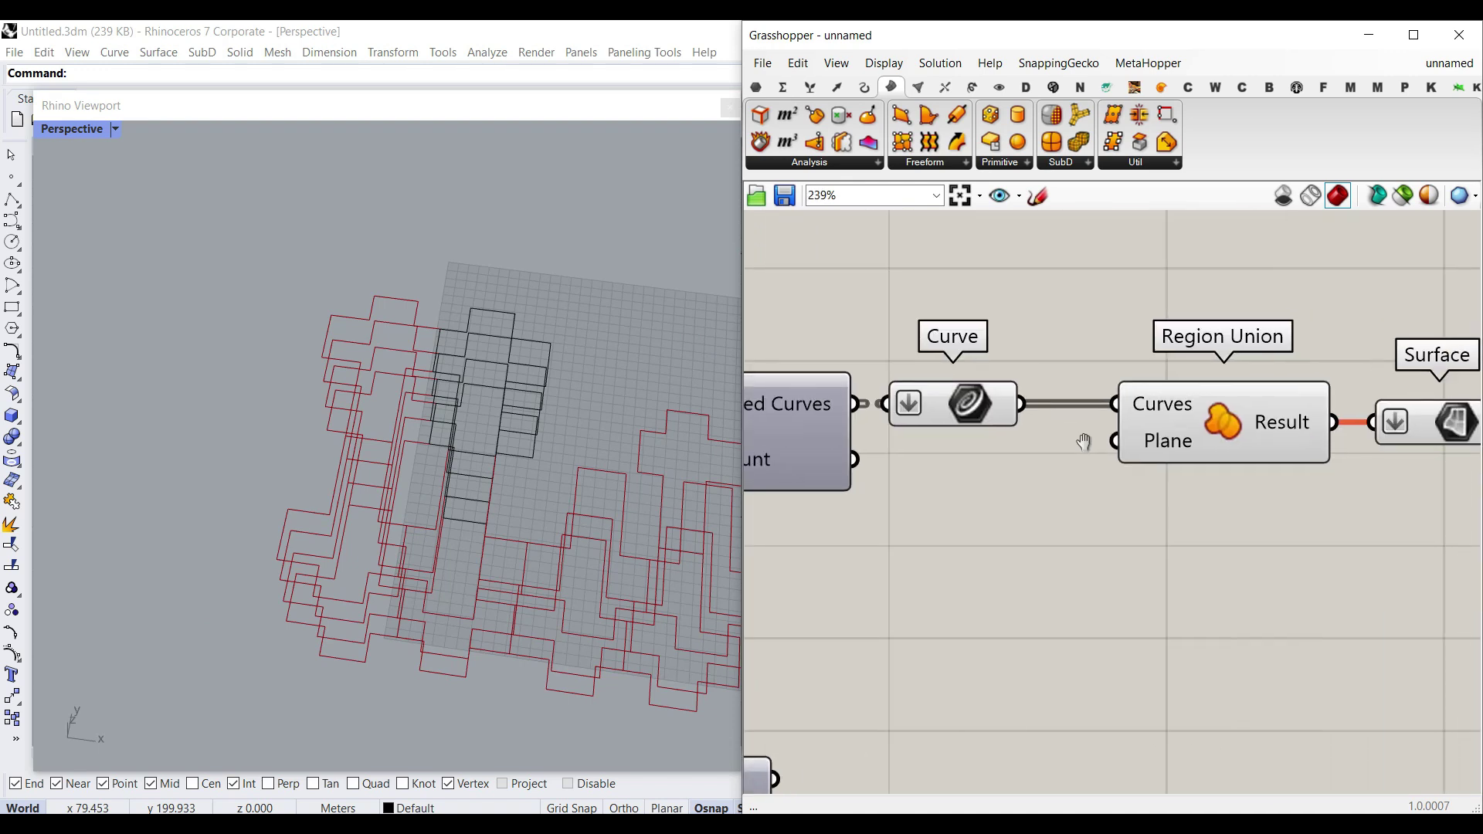
right_click(946, 402)
click(988, 566)
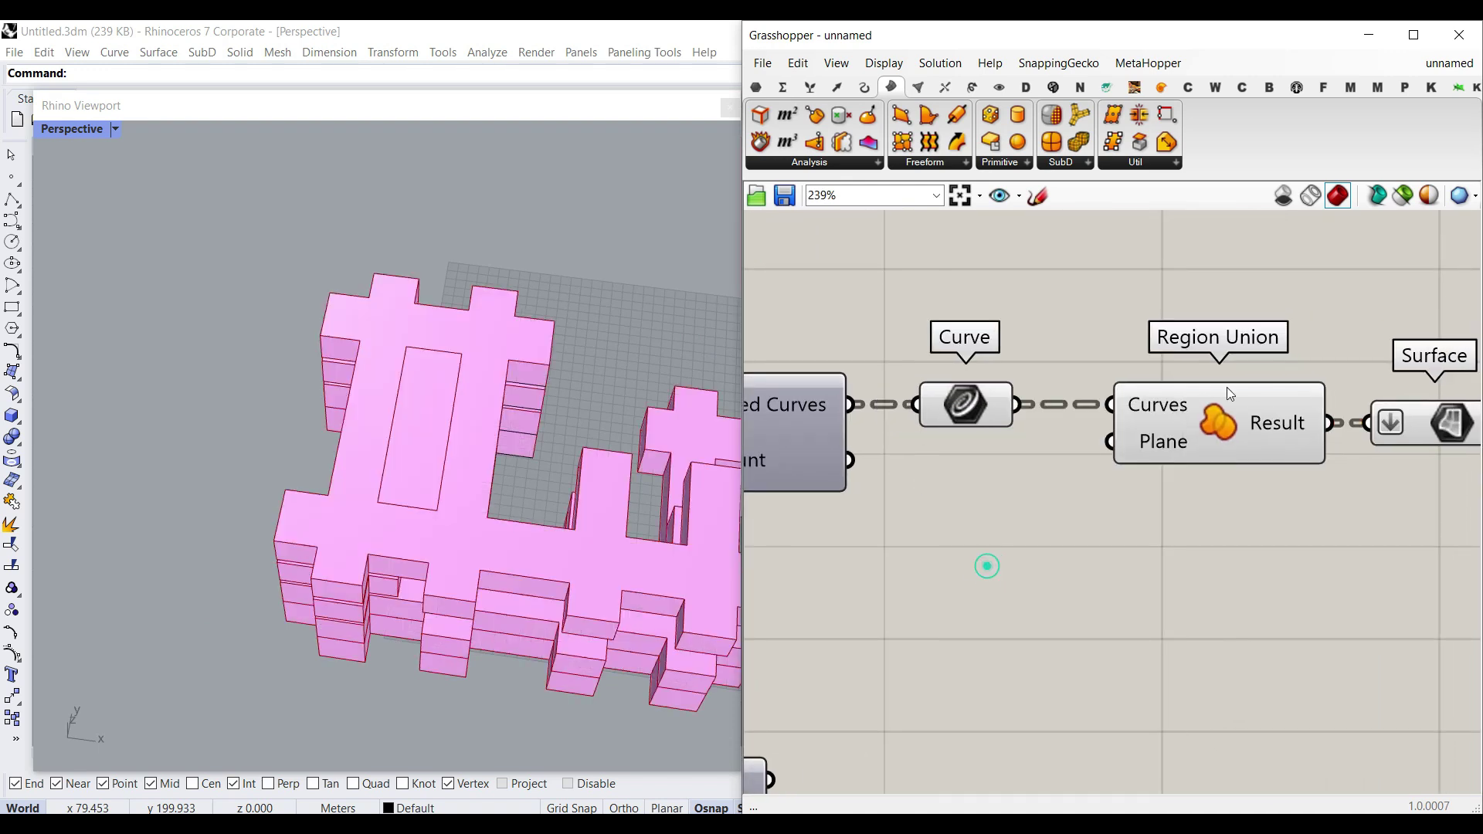
- Examine how the Region Union outlines lie on the stacked floors of the massing
click(1241, 429)
right_drag(563, 522, 382, 479)
scroll(383, 481, up, 4)
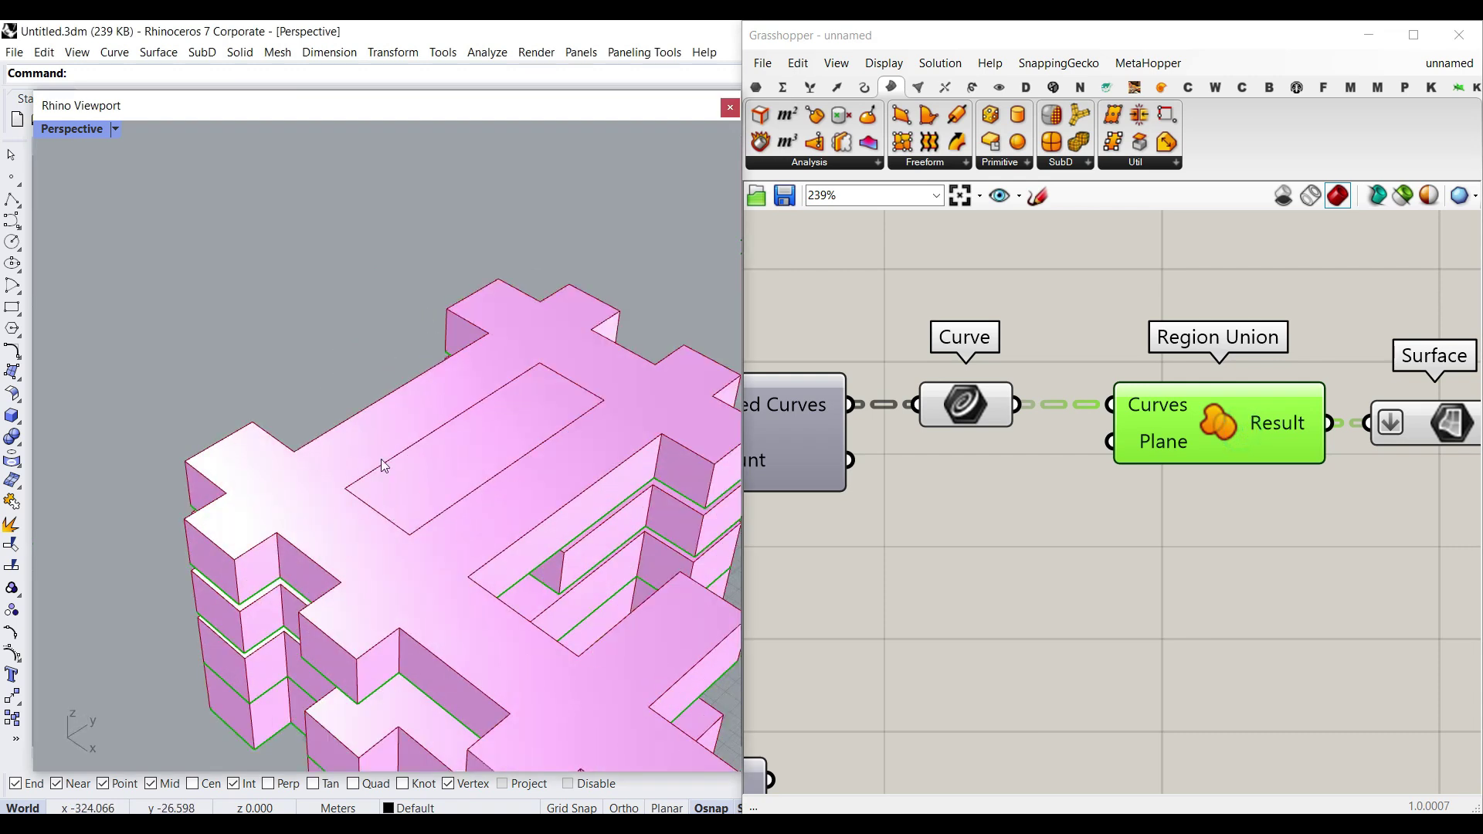
right_drag(516, 549, 569, 523)
scroll(475, 447, down, 3)
right_drag(1422, 540, 907, 467)
scroll(991, 407, down, 3)
- Compare the surfaces held in the Surface parameter with the vectors in the Direction input of Extrude
mouse_move(961, 372)
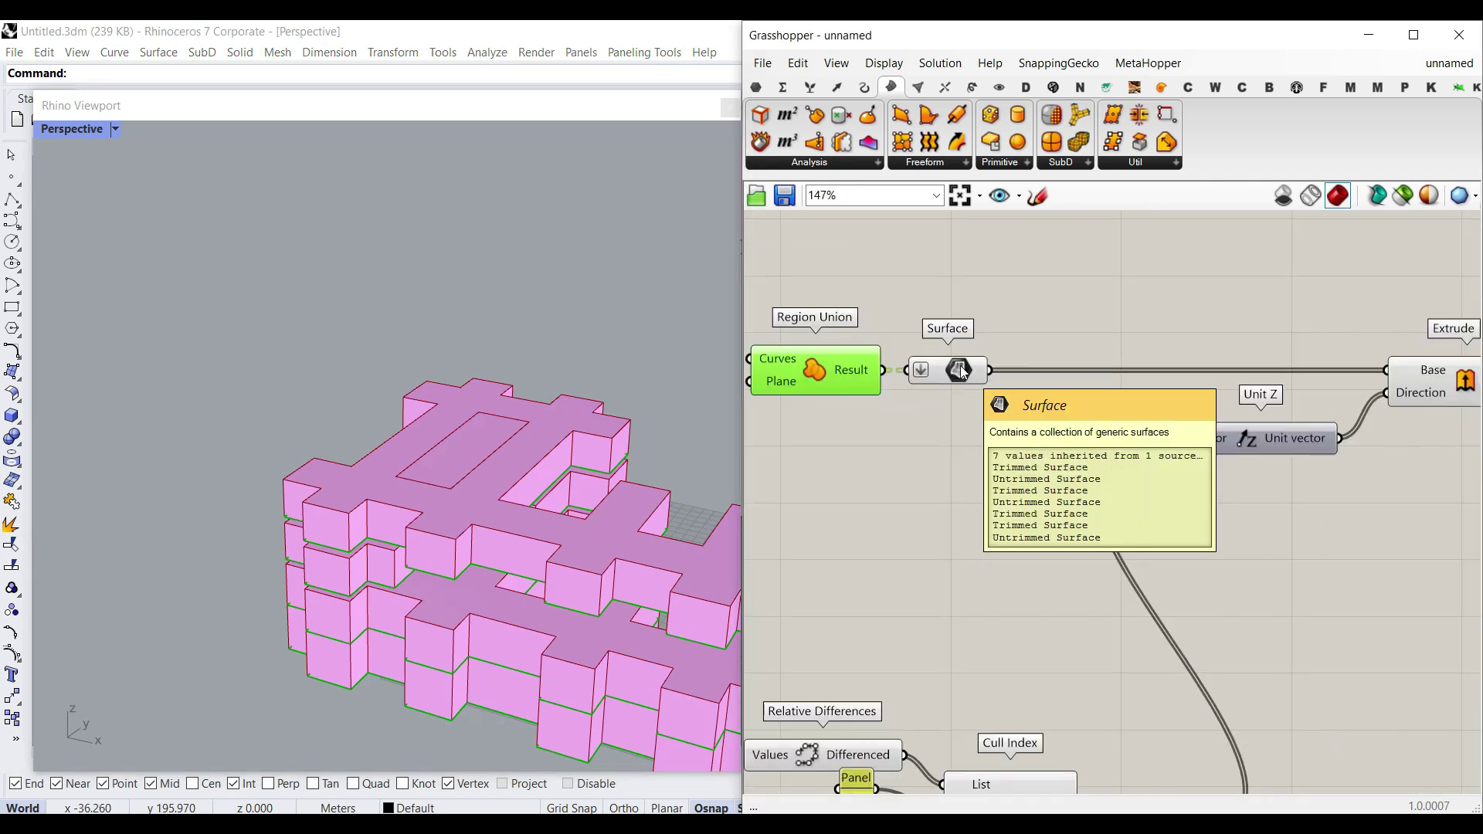
right_drag(1003, 465, 899, 449)
scroll(1470, 425, down, 4)
scroll(1135, 430, up, 4)
right_drag(1272, 371, 1050, 390)
right_drag(1403, 410, 1230, 406)
scroll(1319, 373, up, 3)
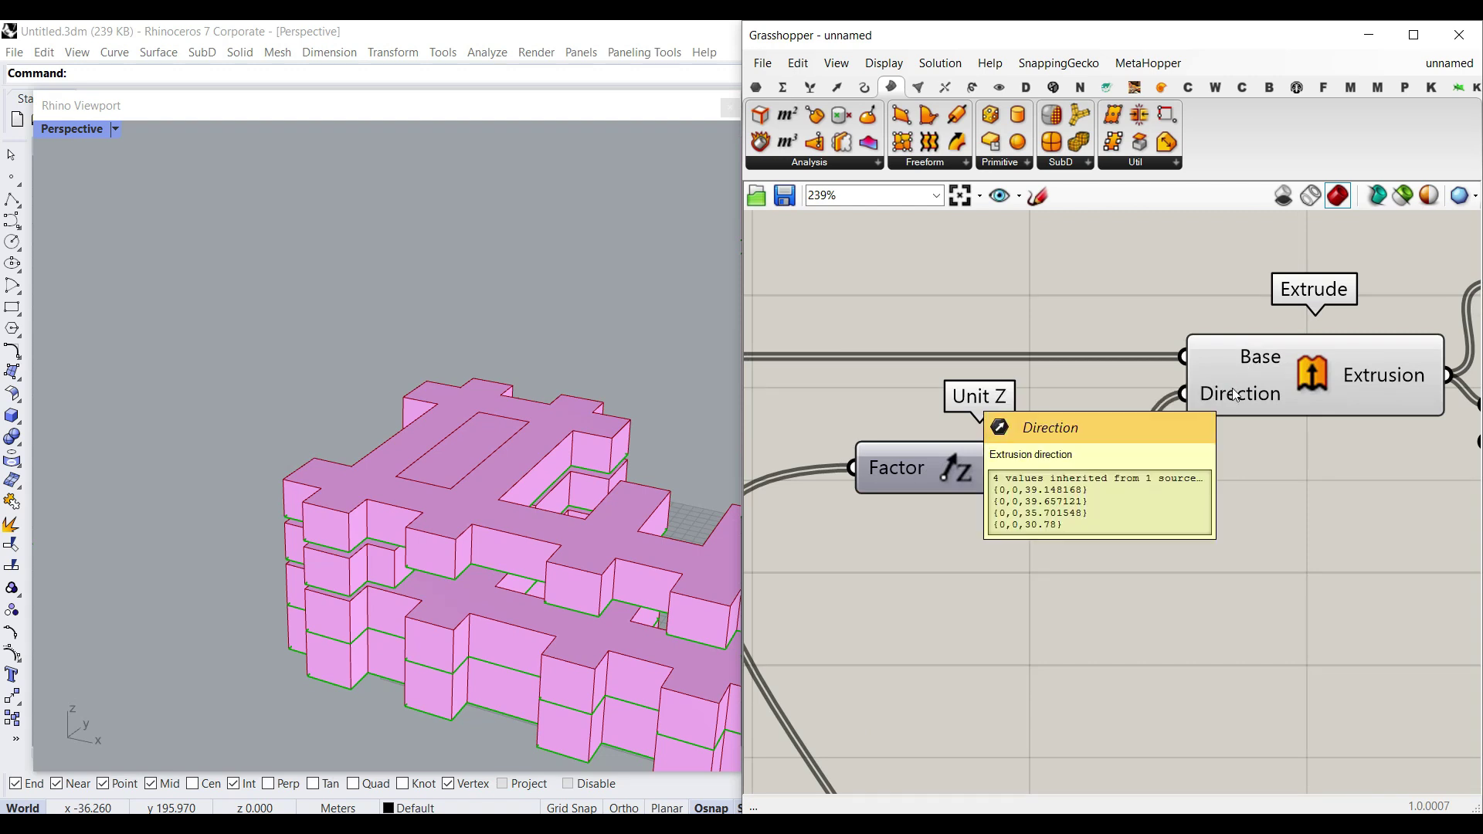
- Delete the Surface parameter between Region Union and Extrude
right_drag(421, 562, 722, 545)
scroll(431, 554, up, 4)
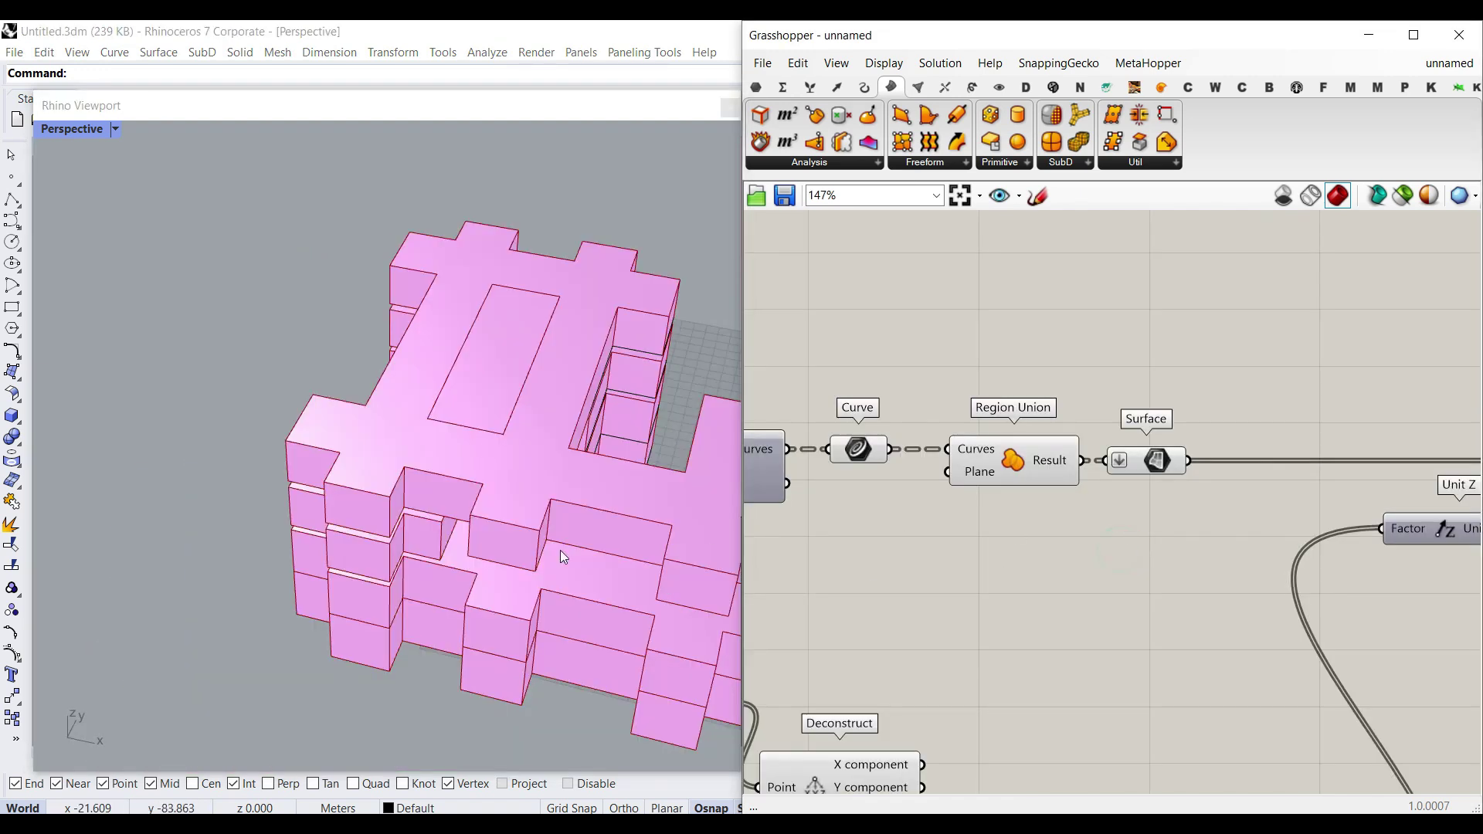
right_drag(564, 556, 360, 498)
click(1159, 464)
key(Delete)
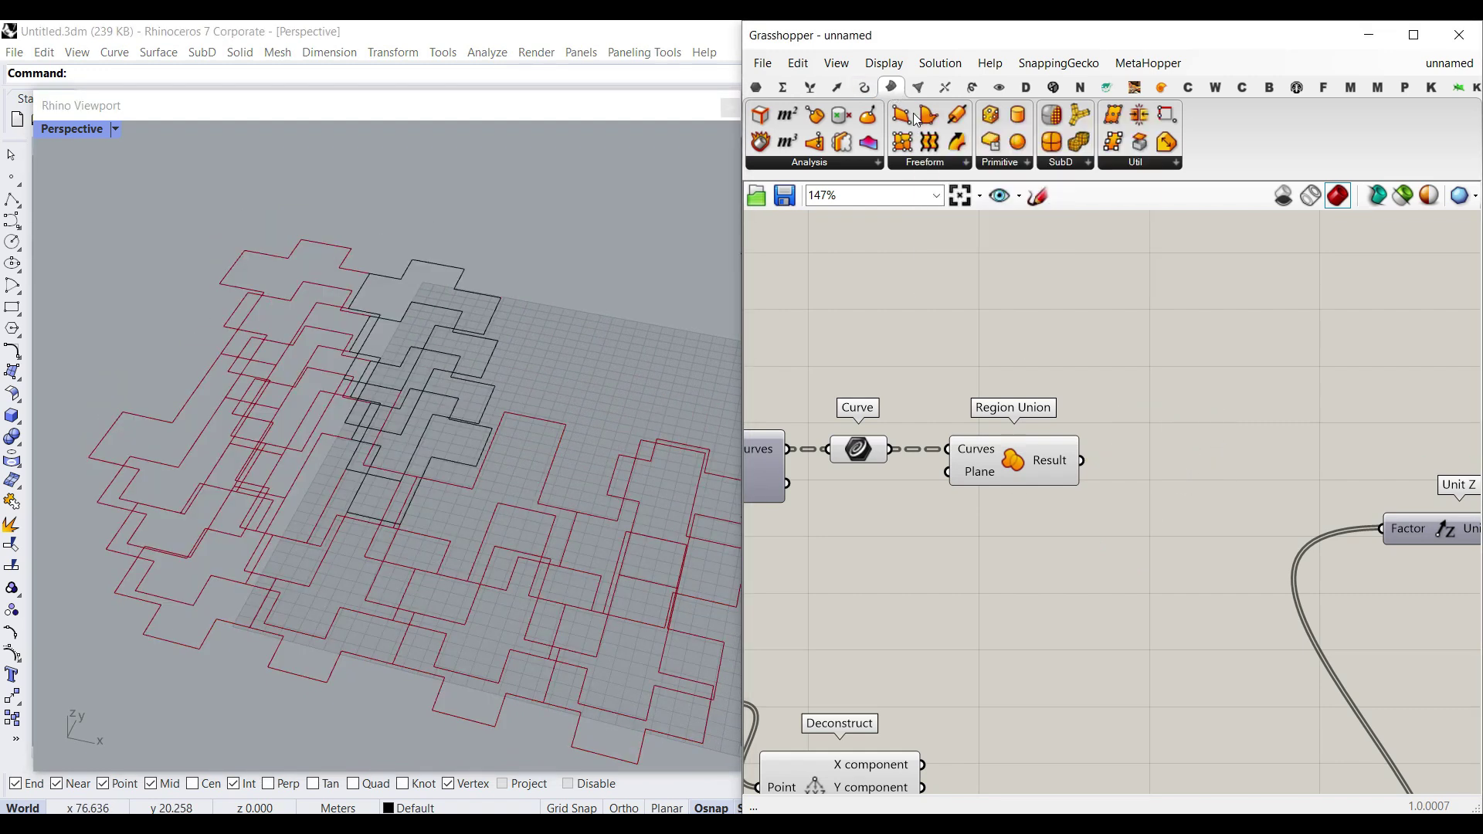
- Add a Boundary Surfaces component and feed the Region Union result into its Edges input
drag(931, 120, 1180, 454)
scroll(1180, 454, up, 3)
drag(1059, 448, 1094, 449)
click(1184, 449)
right_drag(402, 494, 494, 456)
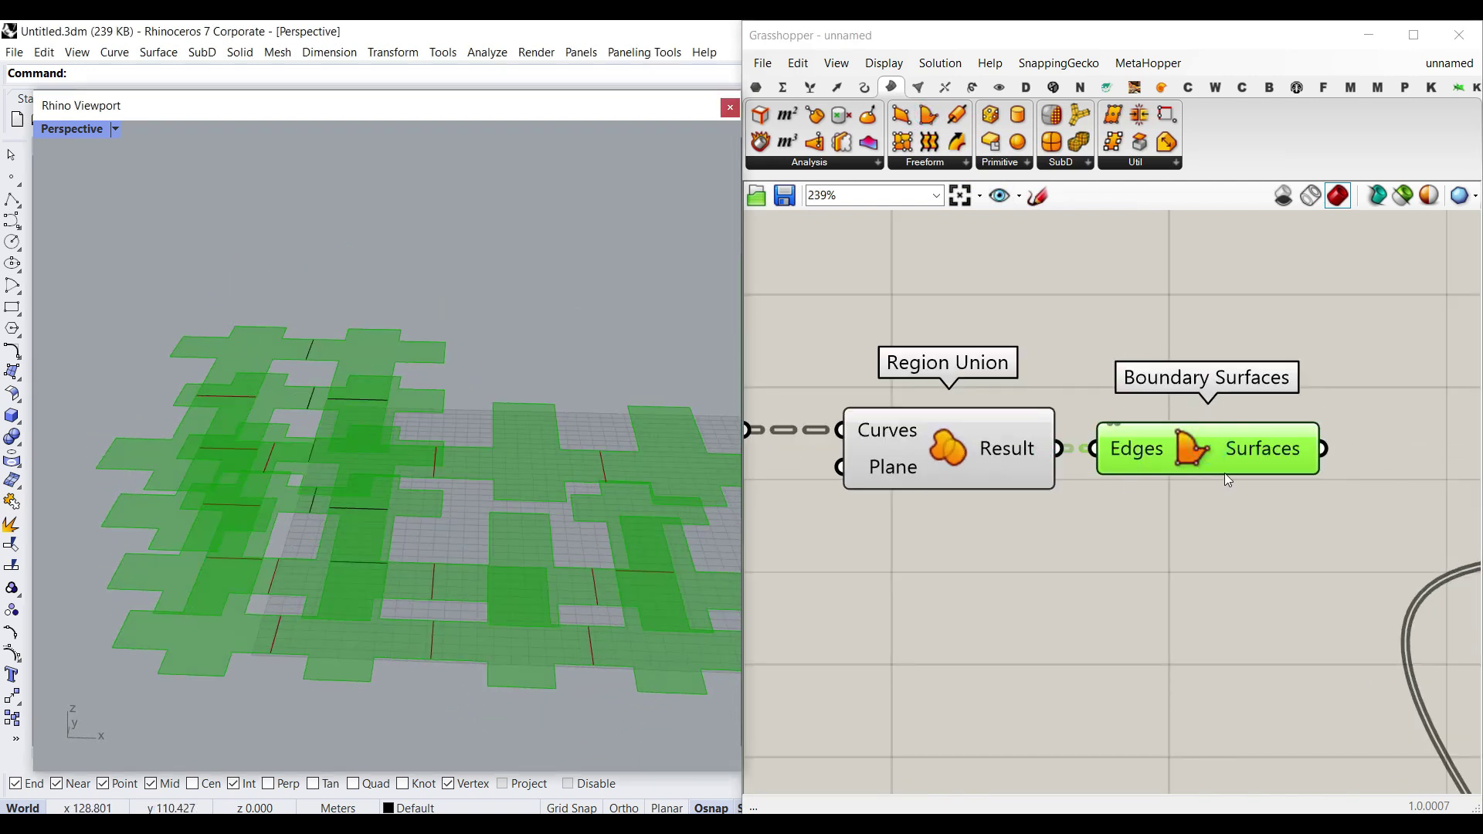
key(Insert)
click(1283, 662)
right_drag(348, 471, 298, 383)
scroll(384, 564, down, 3)
key(ctrl+z)
- Connect the Surfaces output of Boundary Surfaces to the Base input of Extrude
right_drag(1318, 472, 918, 436)
scroll(1068, 471, down, 1)
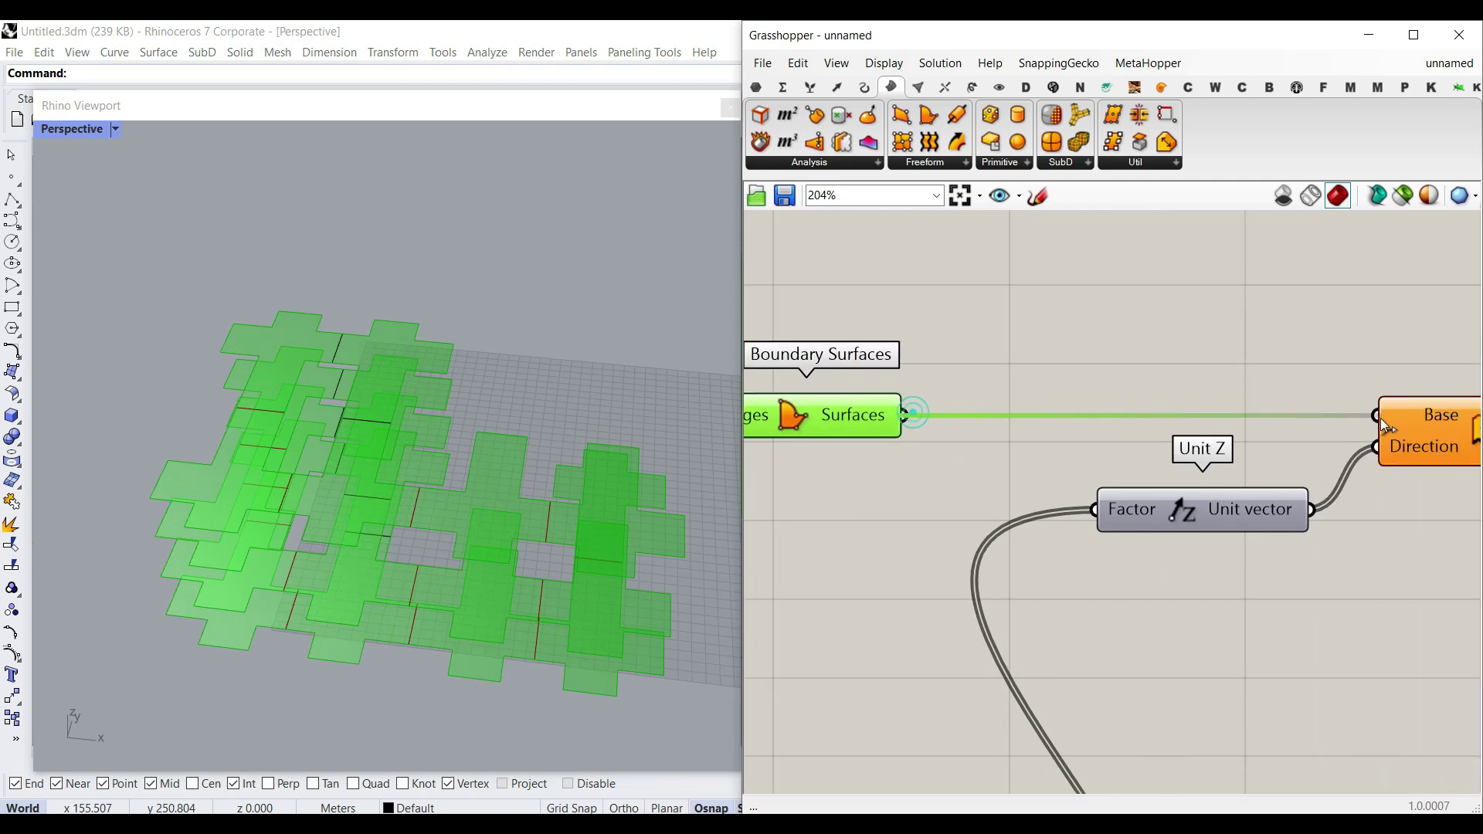
drag(1352, 429, 1376, 415)
click(1126, 340)
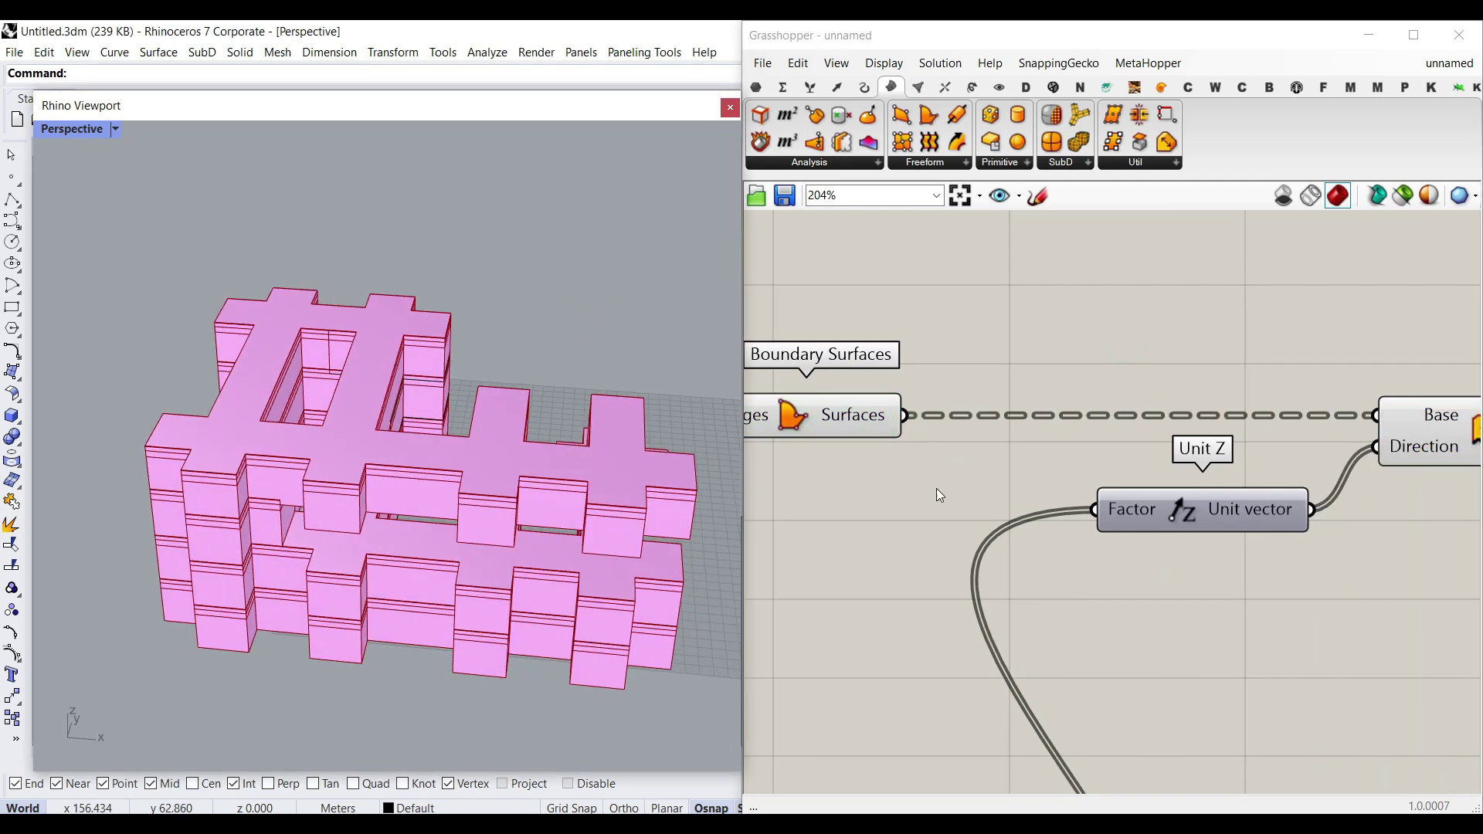
- Graft the Unit vector output of the Unit Z component driving the extrusion direction
right_drag(1011, 561, 965, 405)
scroll(966, 406, down, 4)
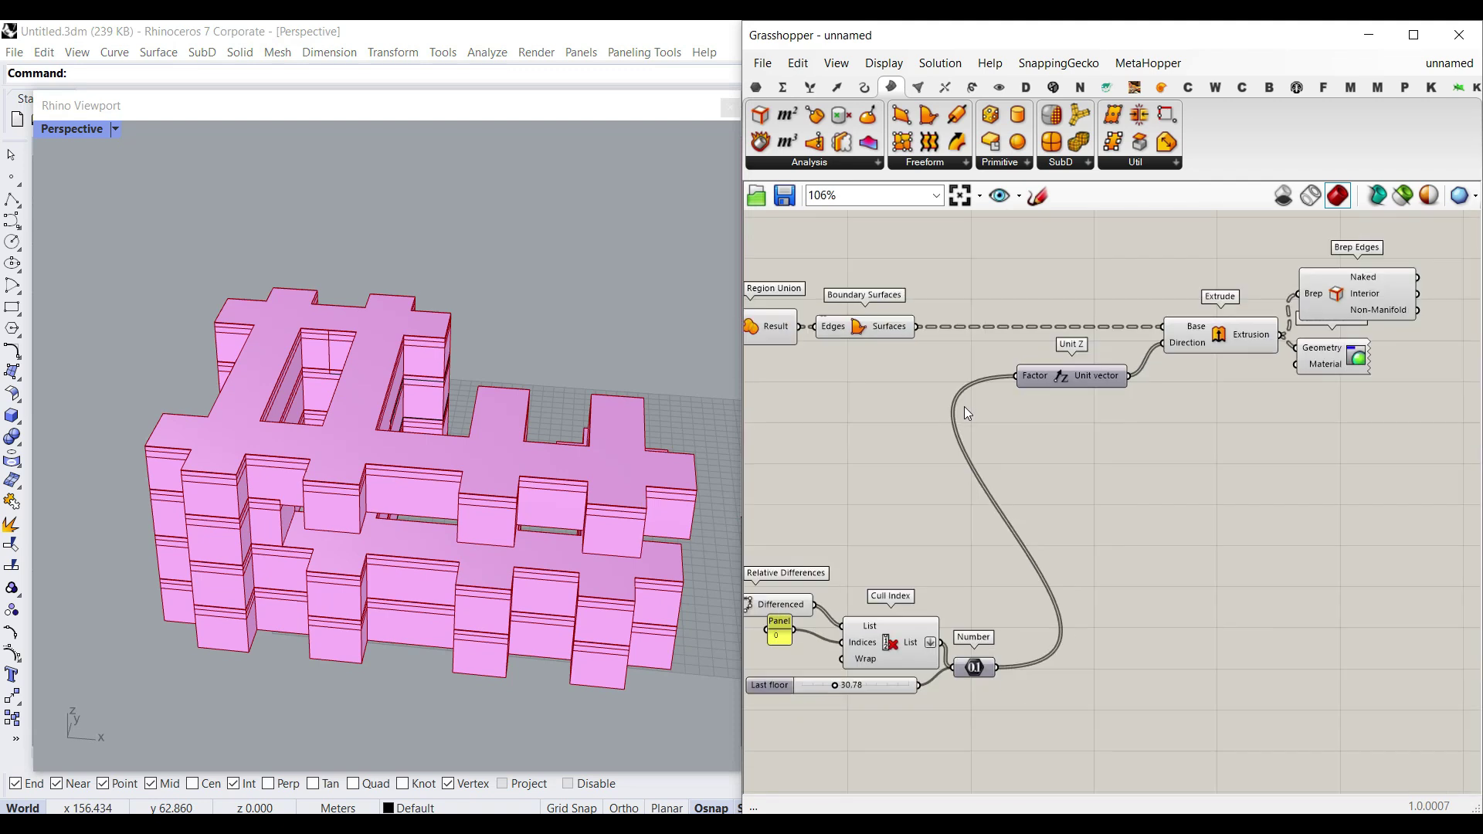
scroll(970, 678, up, 2)
right_drag(1155, 312, 1053, 526)
right_click(1055, 473)
right_click(1152, 431)
right_click(1059, 473)
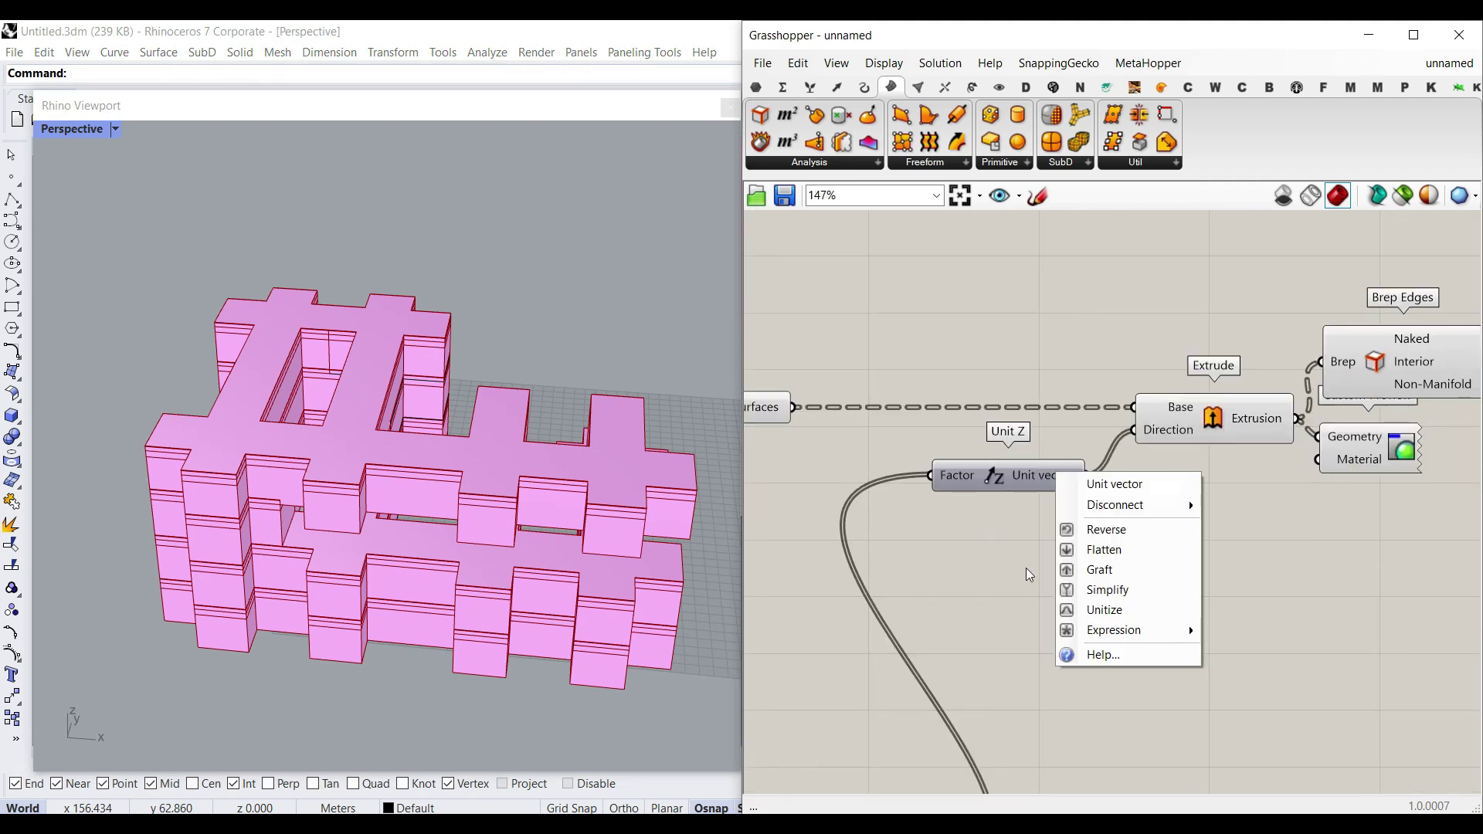
click(1100, 570)
- Set the four Gene Pool values to 9, 7, 5 and 2 so each floor aggregates differently
right_drag(504, 580, 517, 539)
right_drag(998, 571, 1371, 533)
scroll(1371, 533, down, 4)
scroll(908, 488, up, 10)
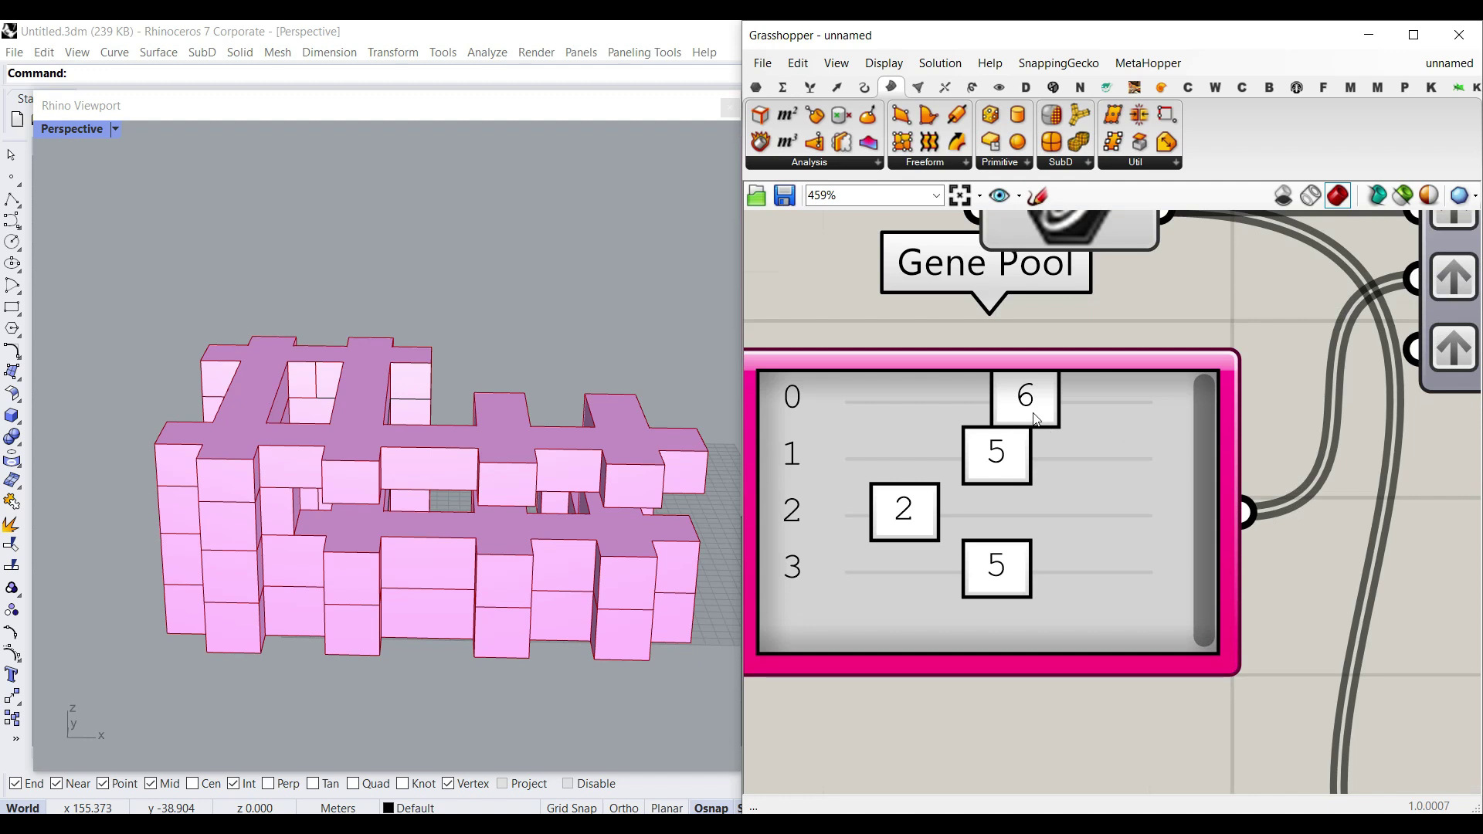
drag(1035, 415, 1112, 415)
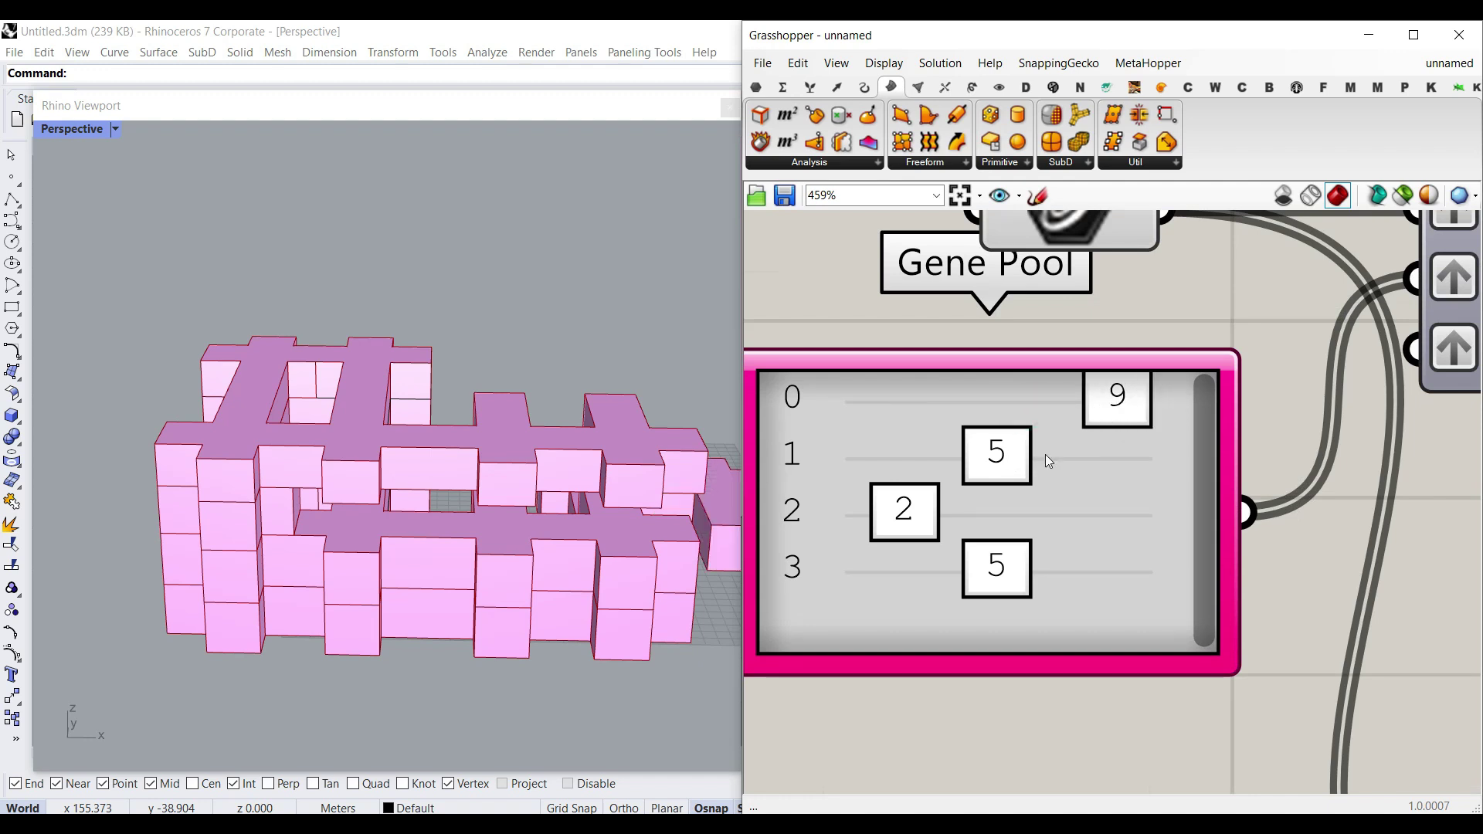
drag(1033, 461, 1058, 455)
drag(904, 510, 1001, 510)
drag(998, 570, 904, 576)
right_drag(432, 556, 229, 547)
scroll(536, 493, down, 5)
mouse_move(536, 494)
right_down()
mouse_move(500, 639)
mouse_move(498, 459)
mouse_move(513, 487)
right_up()
scroll(942, 416, down, 5)
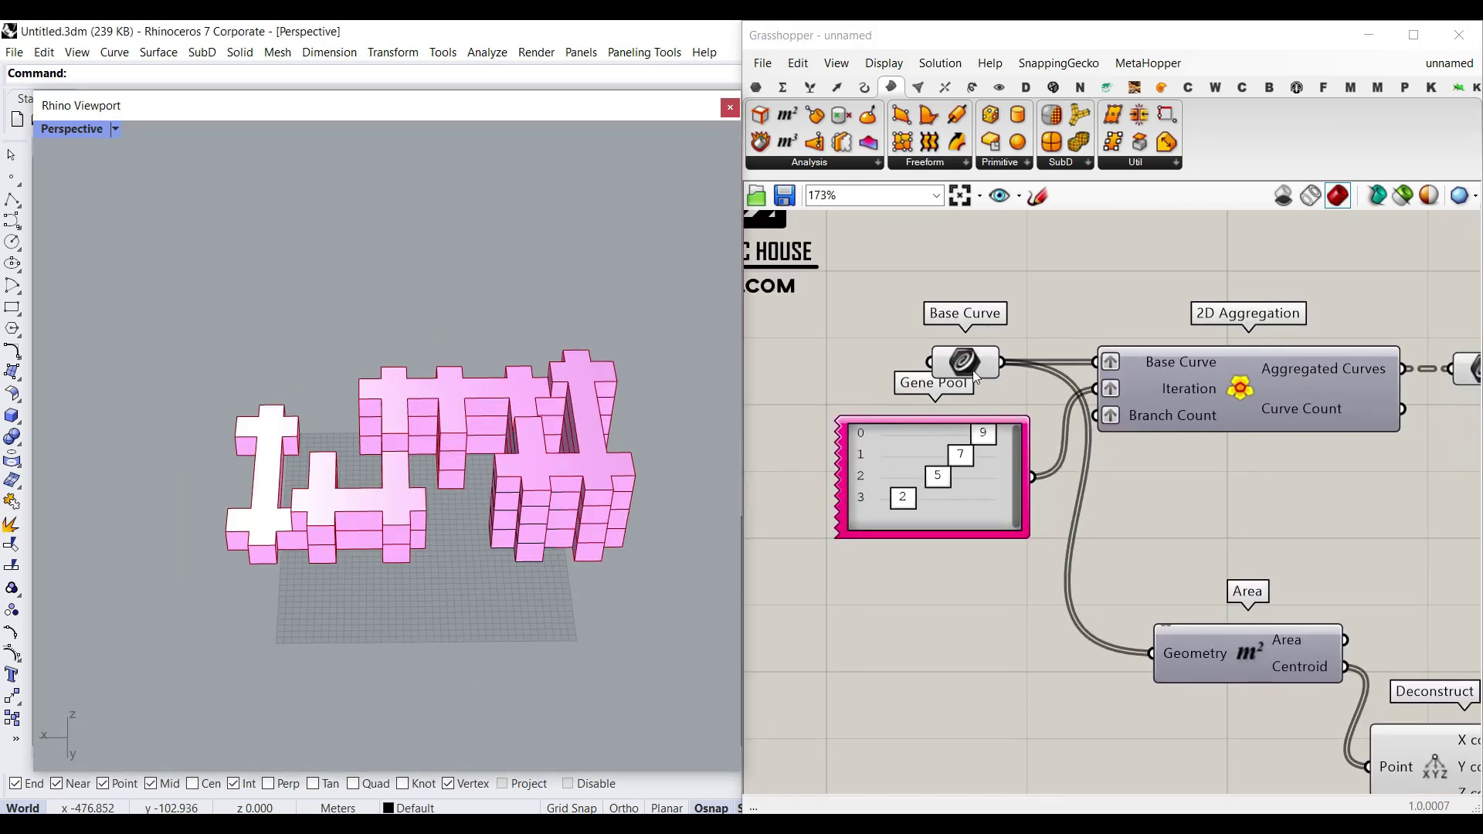
- Move the top base outline upward in Rhino to heighten the floor beneath it
right_click(975, 379)
scroll(541, 471, up, 5)
click(528, 470)
right_drag(529, 469, 499, 366)
right_drag(494, 306, 510, 473)
scroll(1064, 663, down, 5)
scroll(1059, 599, up, 7)
- Lower the Last floor slider to shorten the top floor of the massing
drag(1076, 535, 1022, 538)
right_drag(411, 550, 448, 579)
scroll(1091, 552, down, 8)
scroll(967, 430, up, 4)
- Internalise the referenced curves in the Base Curve parameter and delete the original outlines in Rhino
right_drag(967, 430, 1193, 554)
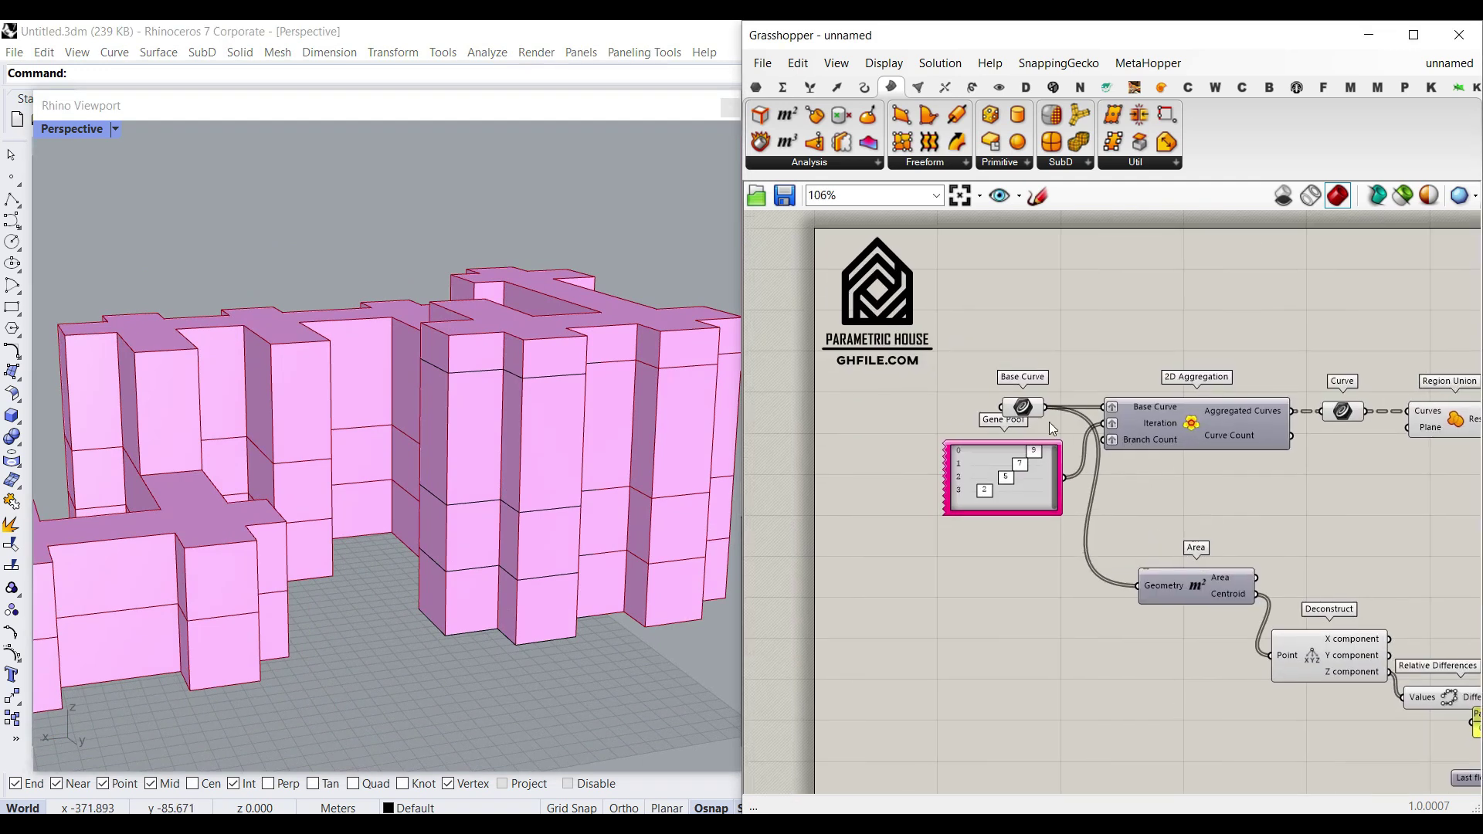
right_click(1034, 412)
click(1074, 735)
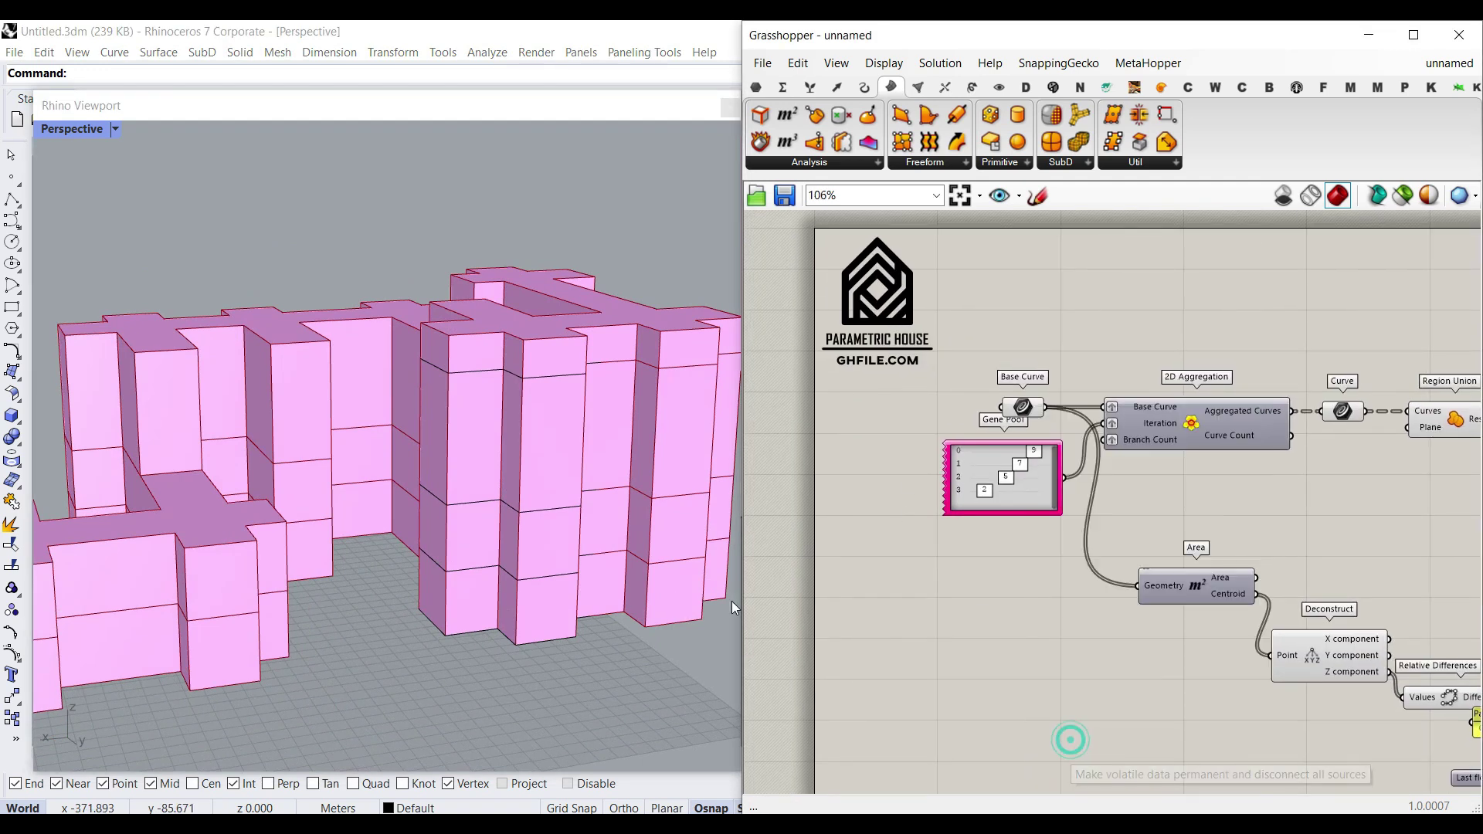
scroll(595, 672, down, 3)
drag(592, 666, 428, 470)
key(Delete)
right_drag(467, 514, 382, 622)
scroll(429, 633, up, 7)
scroll(382, 622, down, 5)
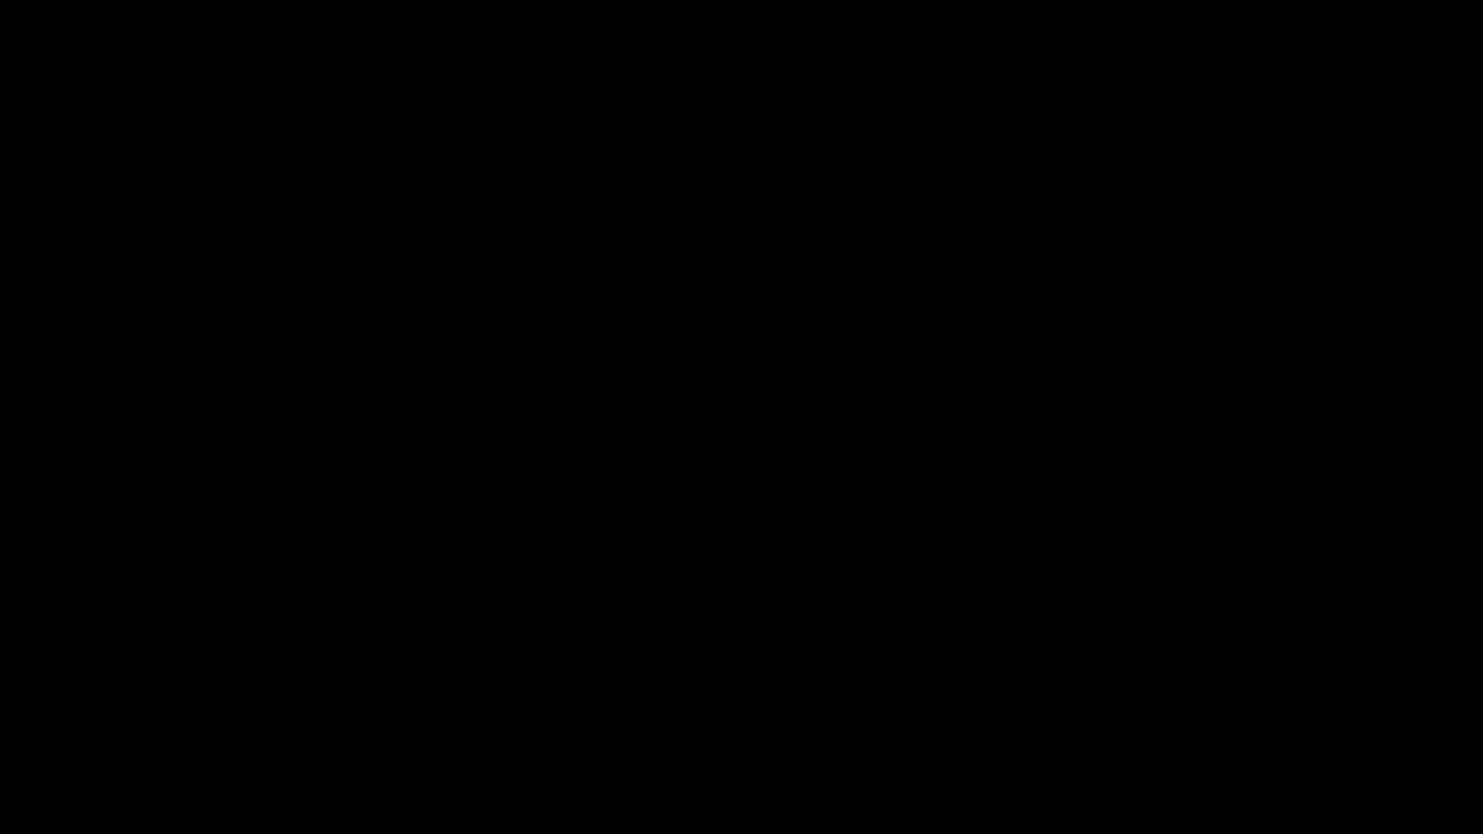